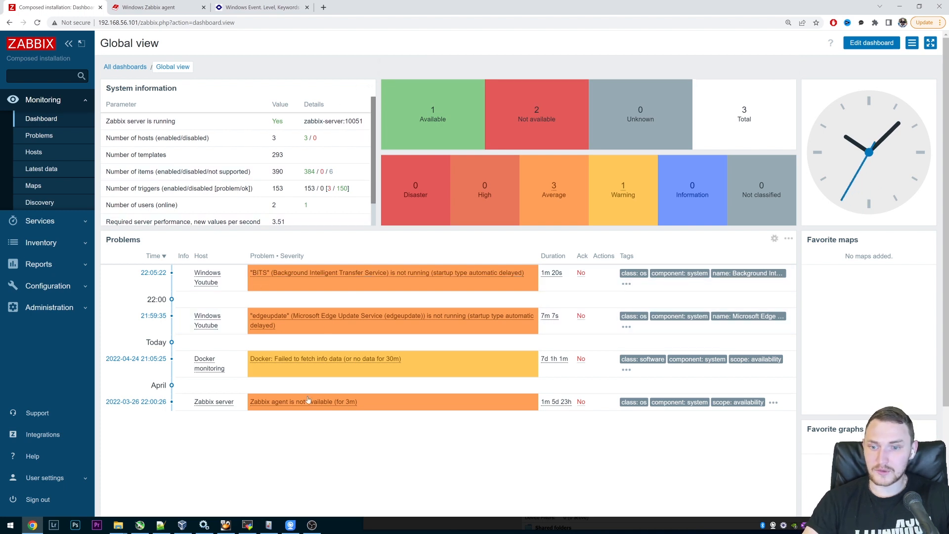
scroll(305, 401, down, 1)
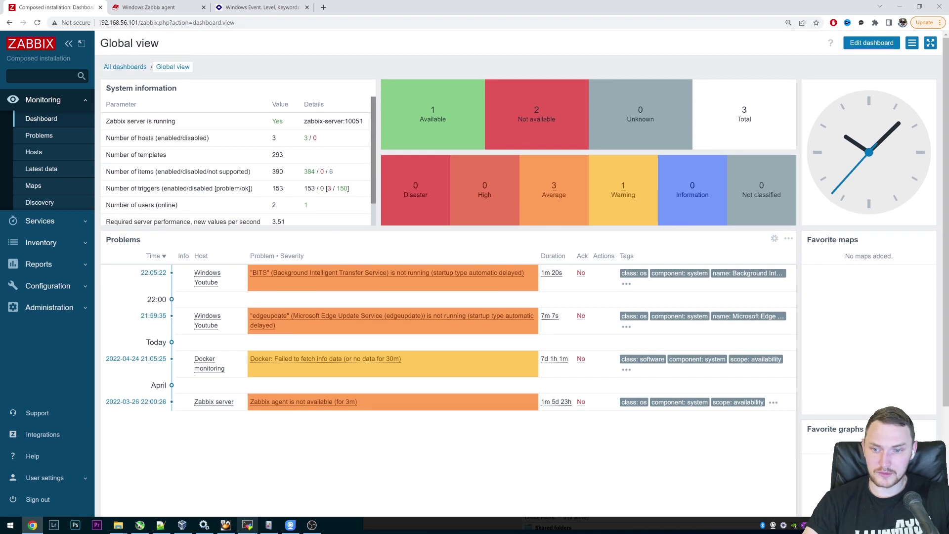
Run cd and docker ps in the MobaXterm terminal to list the Zabbix web, server and MySQL containers
click(247, 525)
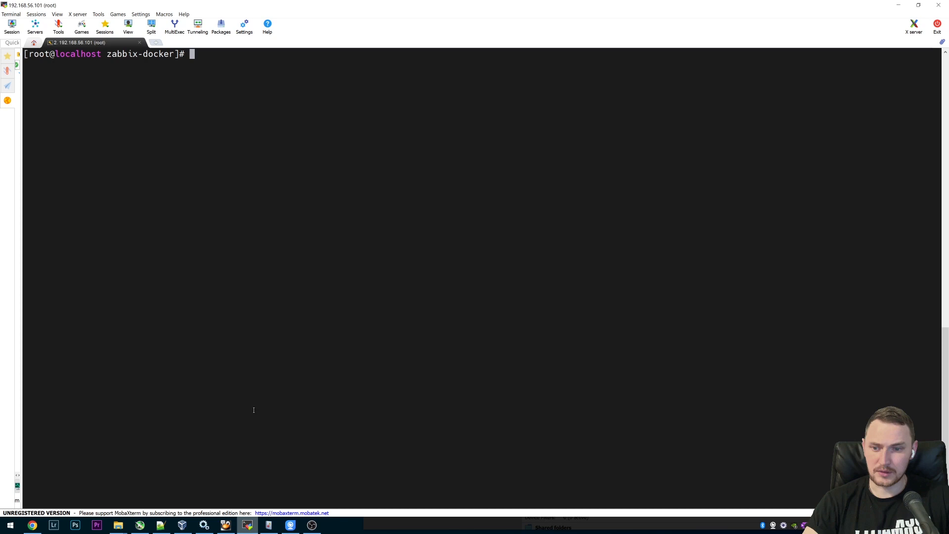
text(c)
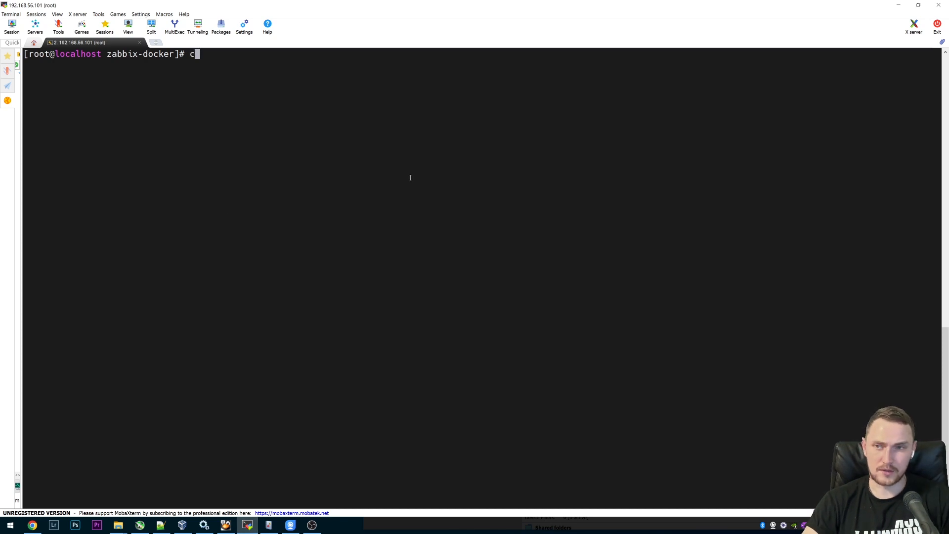
text(d)
key(Return)
text(docke rps)
key(BackSpace)
key(BackSpace)
key(BackSpace)
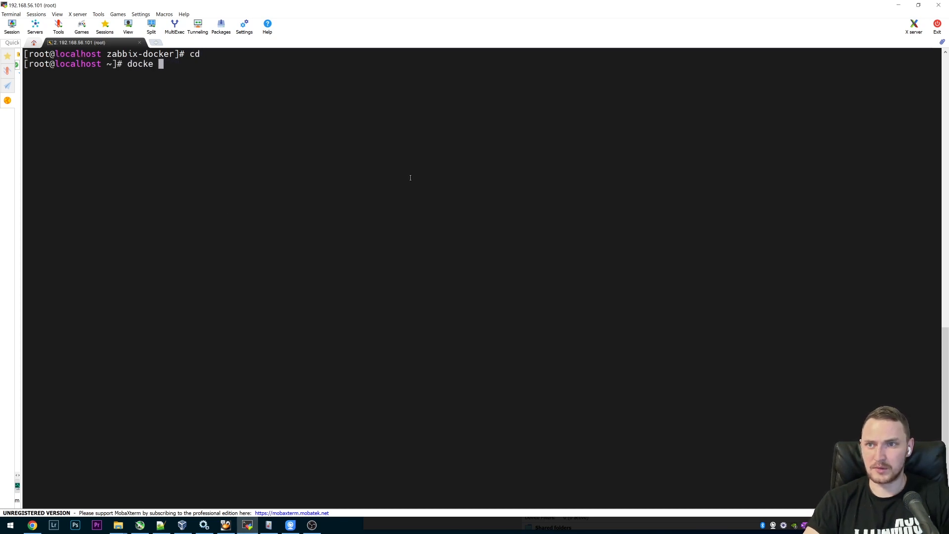
text(r ps)
key(Return)
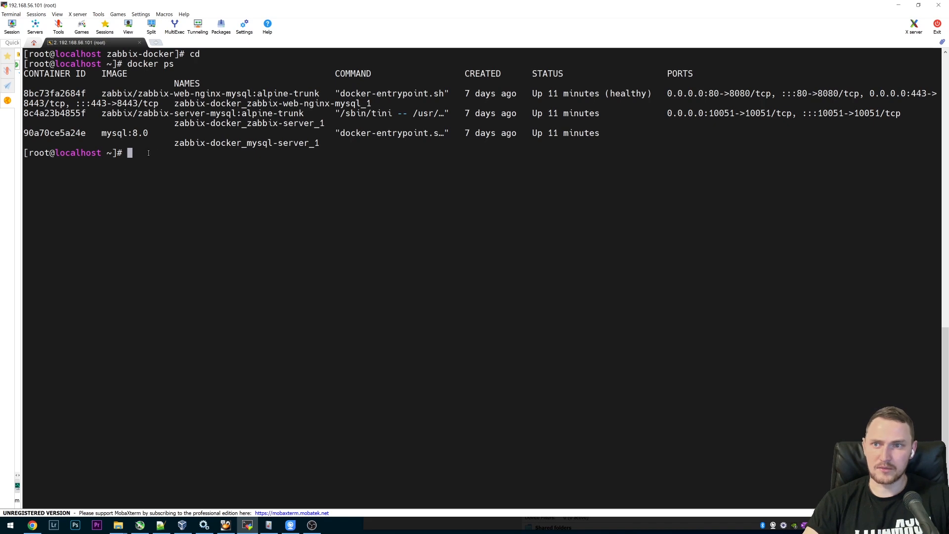
Bring the Zabbix Global view dashboard back to the front in the browser
click(32, 525)
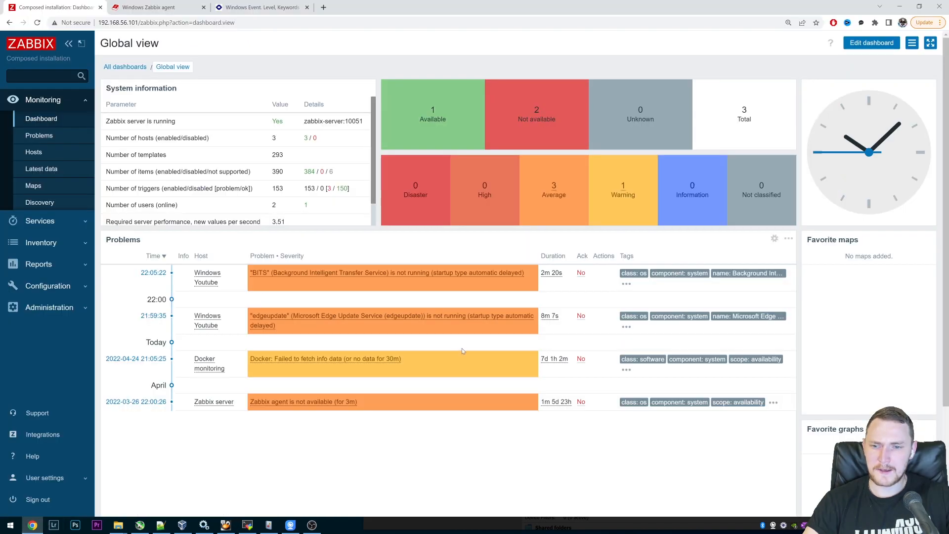
scroll(462, 348, down, 2)
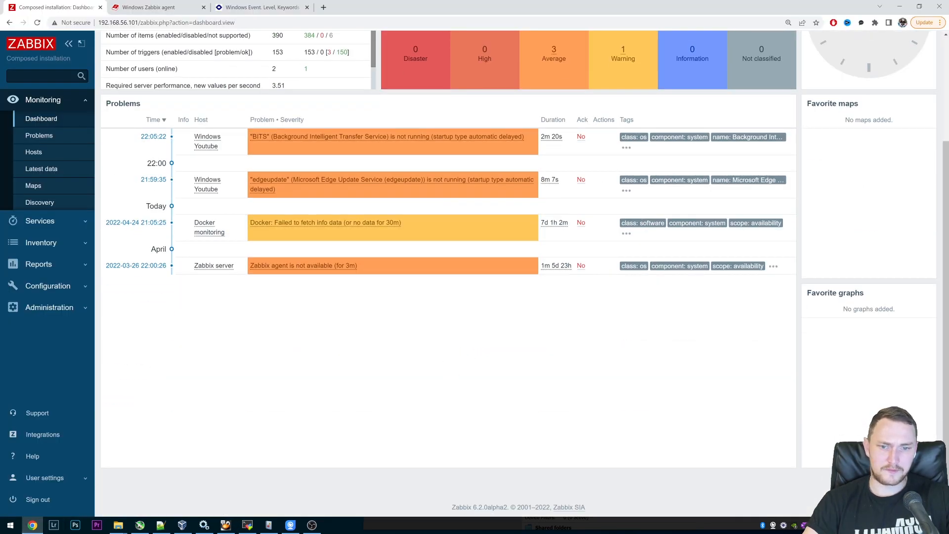
scroll(551, 441, up, 2)
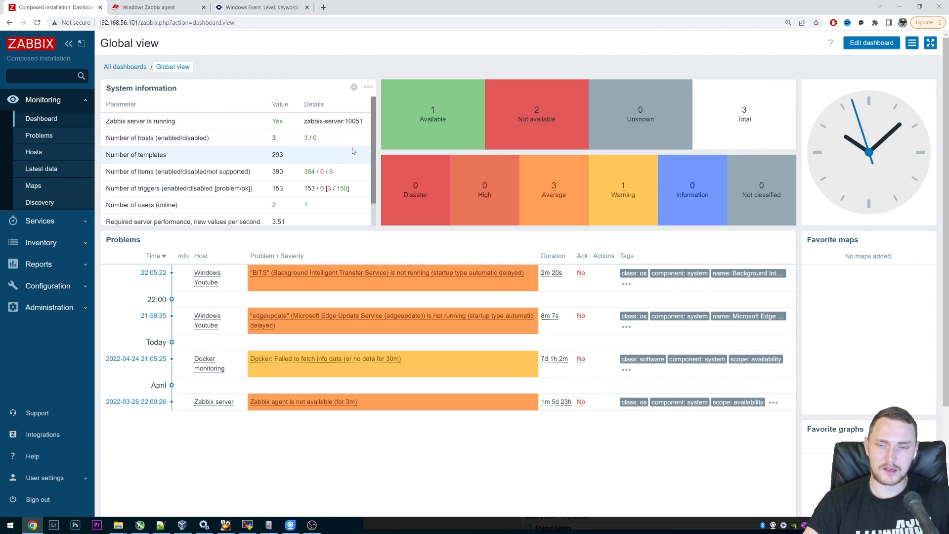
scroll(470, 206, down, 1)
scroll(471, 206, down, 1)
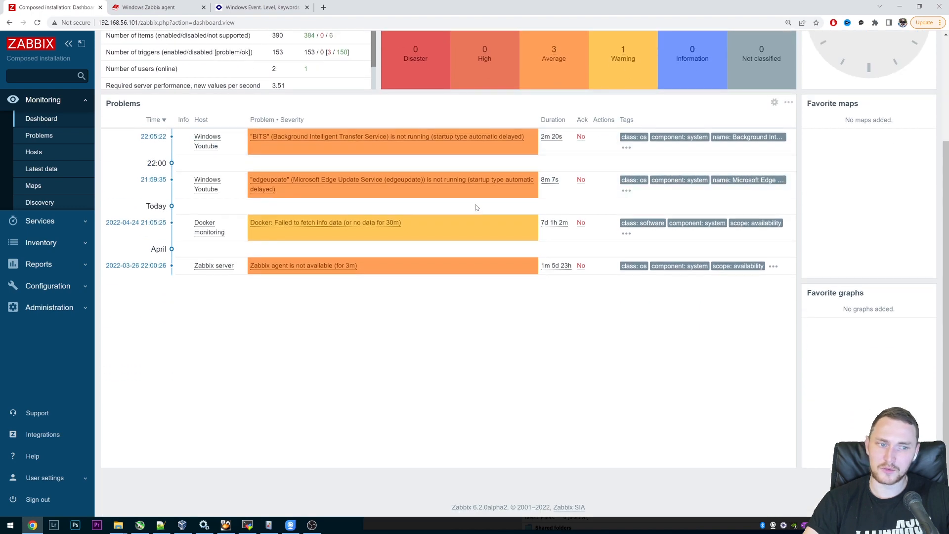
scroll(474, 205, up, 2)
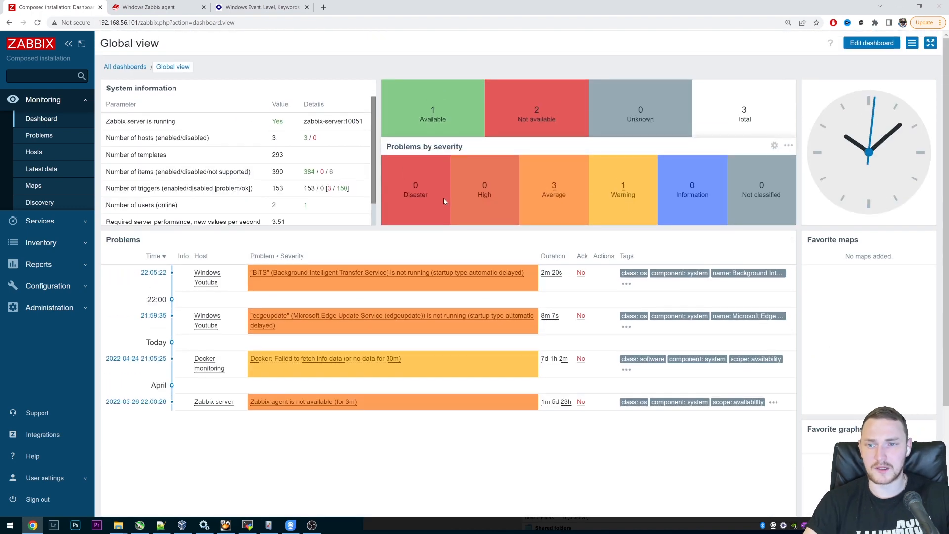
mouse_move(282, 141)
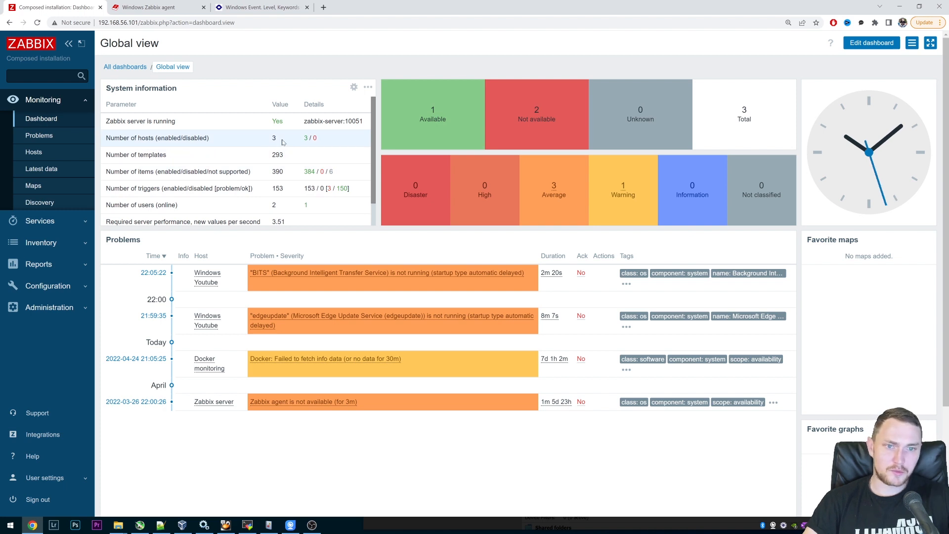
scroll(291, 176, down, 2)
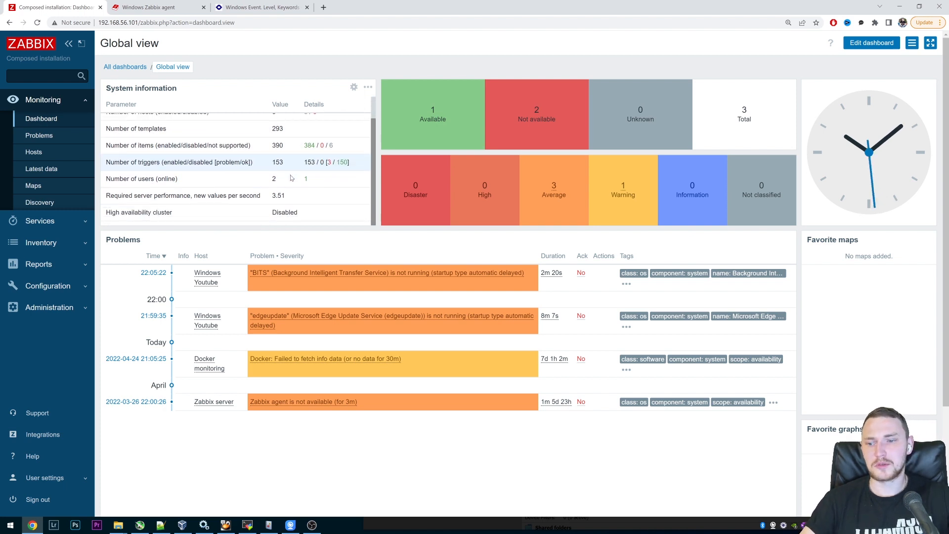
scroll(293, 178, up, 2)
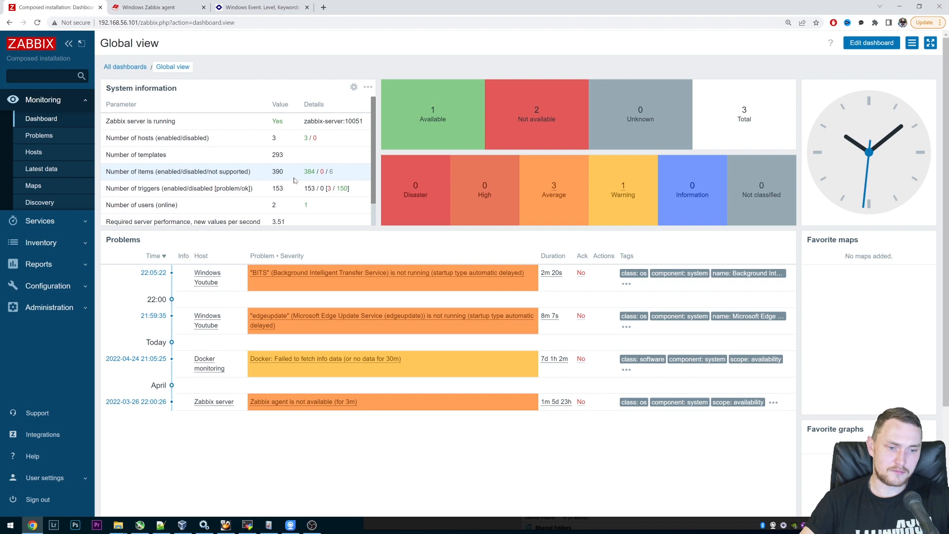
Load zabbix.com's download page and show the pre-compiled Zabbix agent binaries
click(323, 7)
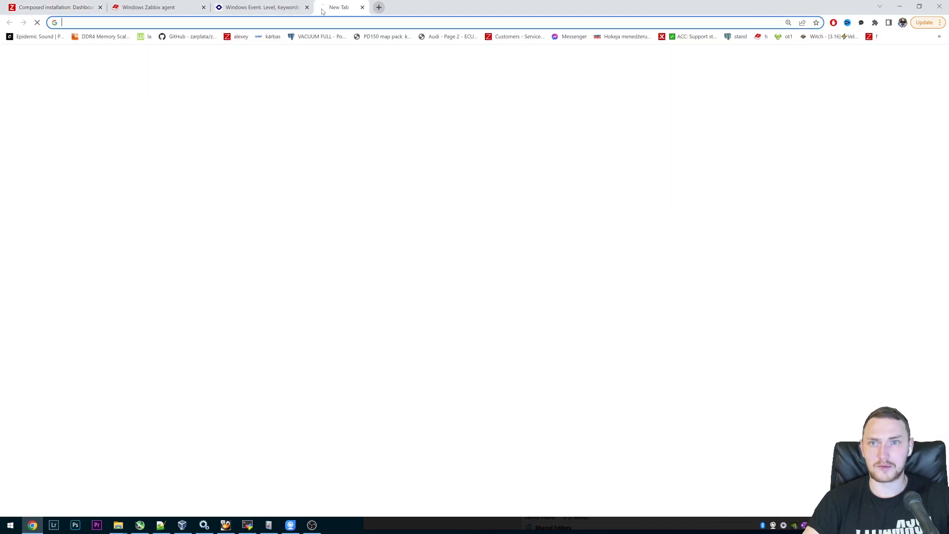
text(zabbi)
key(Return)
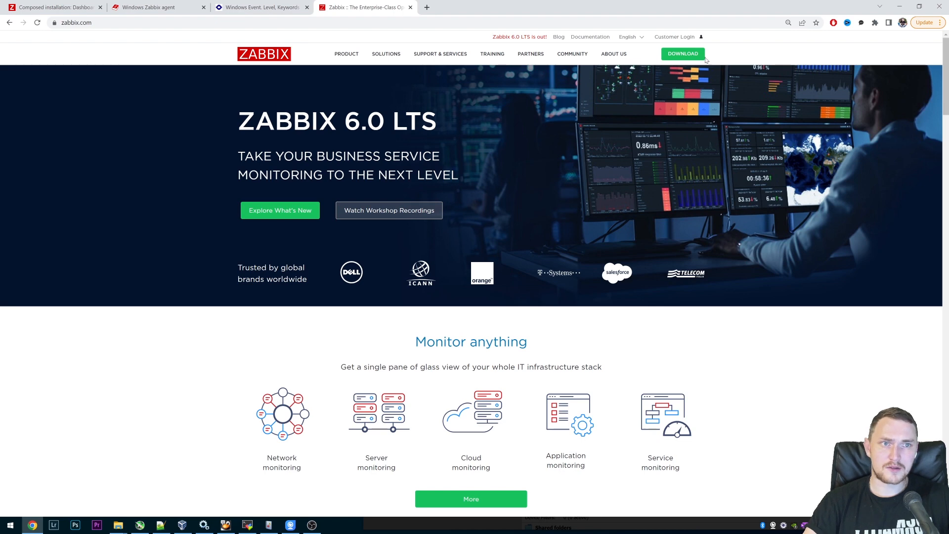
click(684, 56)
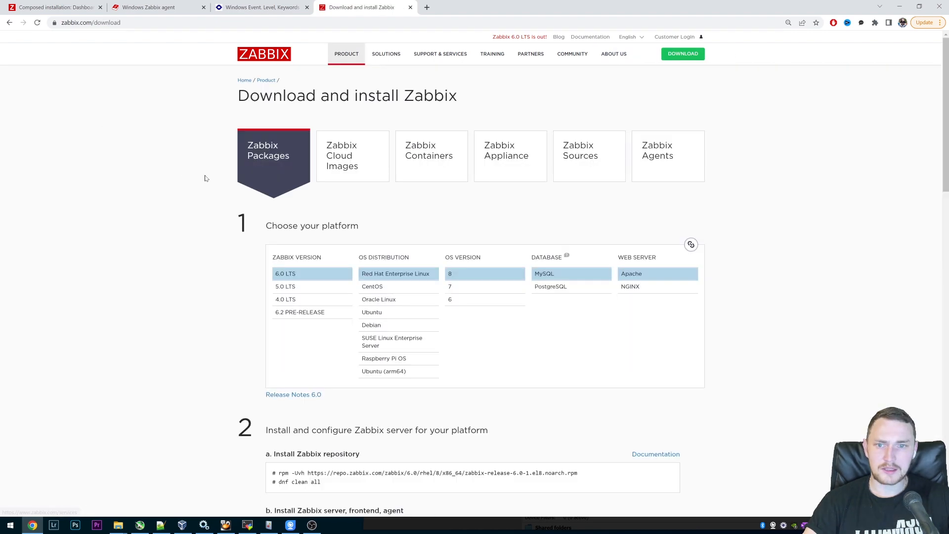
click(668, 156)
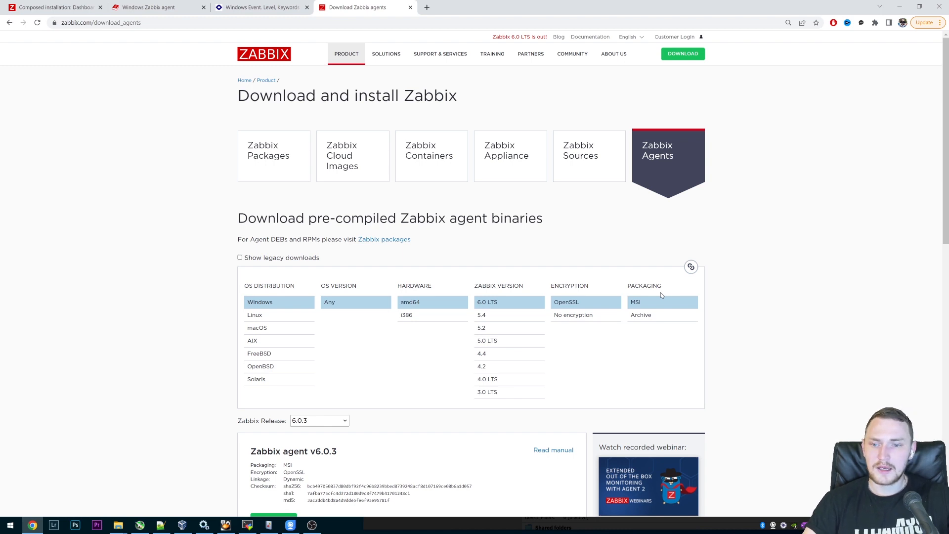
scroll(598, 296, down, 1)
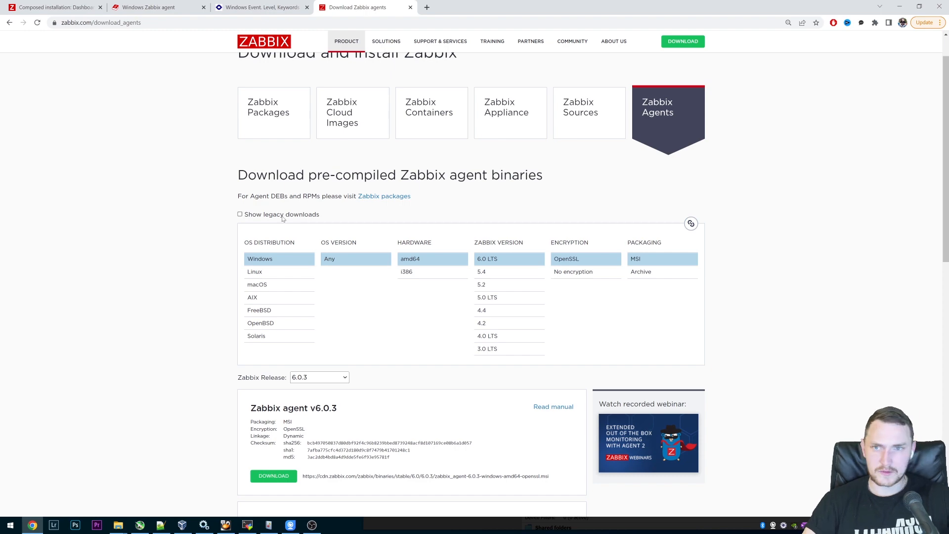
scroll(292, 220, up, 1)
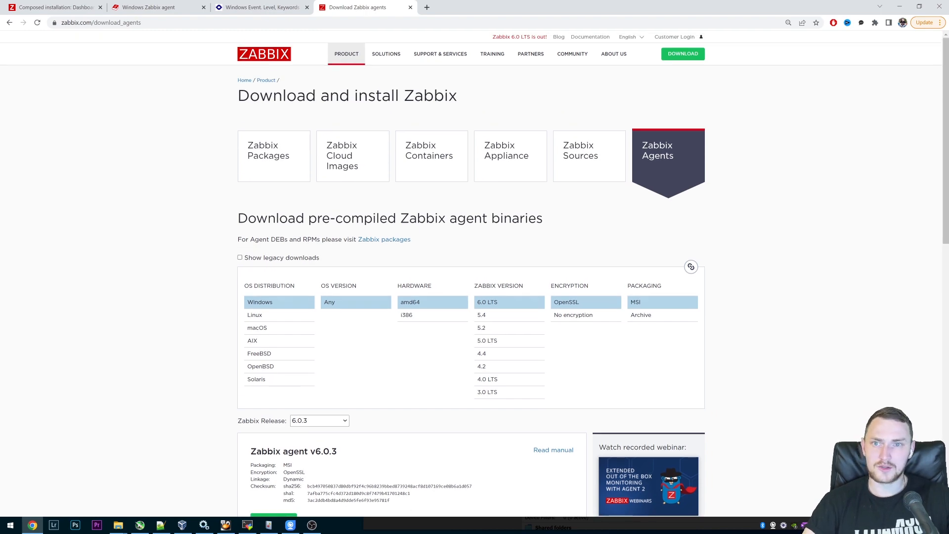
Show the Windows agent docs enlarged, highlighting the eventlog key's parameter list
click(58, 7)
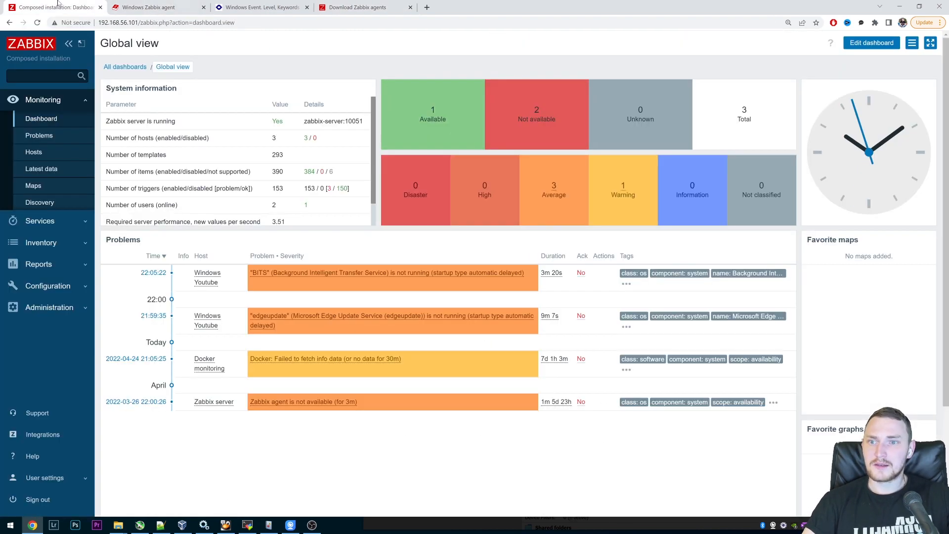
click(155, 7)
scroll(250, 245, up, 3)
scroll(250, 249, up, 3)
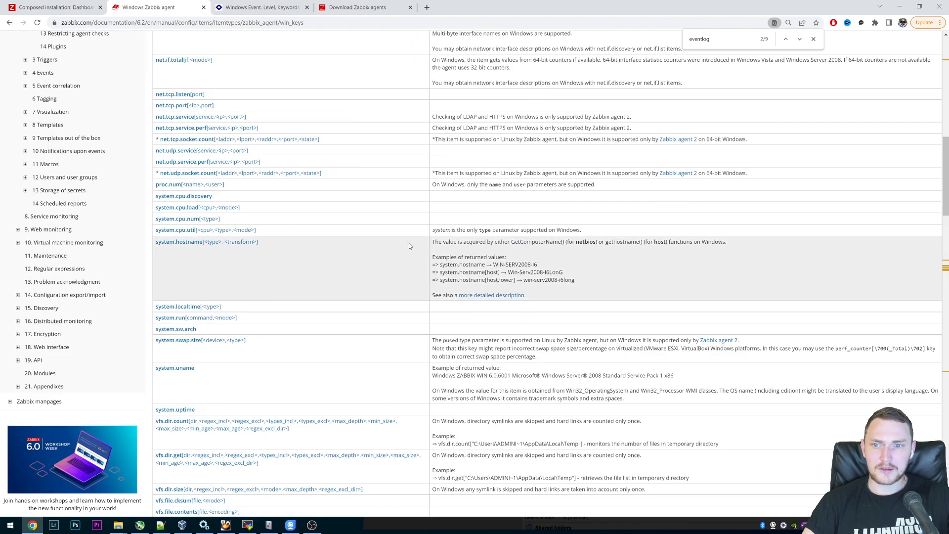
scroll(250, 248, down, 3)
scroll(250, 249, down, 5)
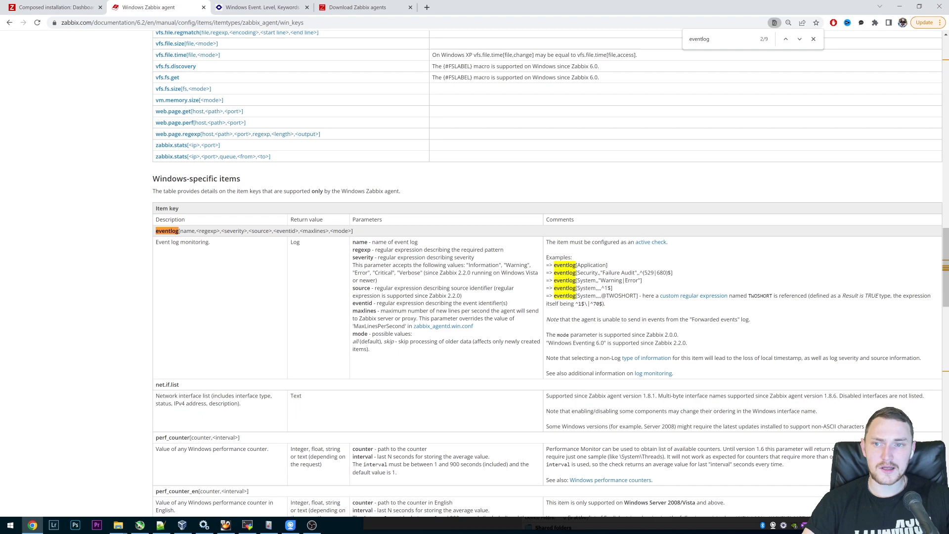
scroll(348, 254, up, 3)
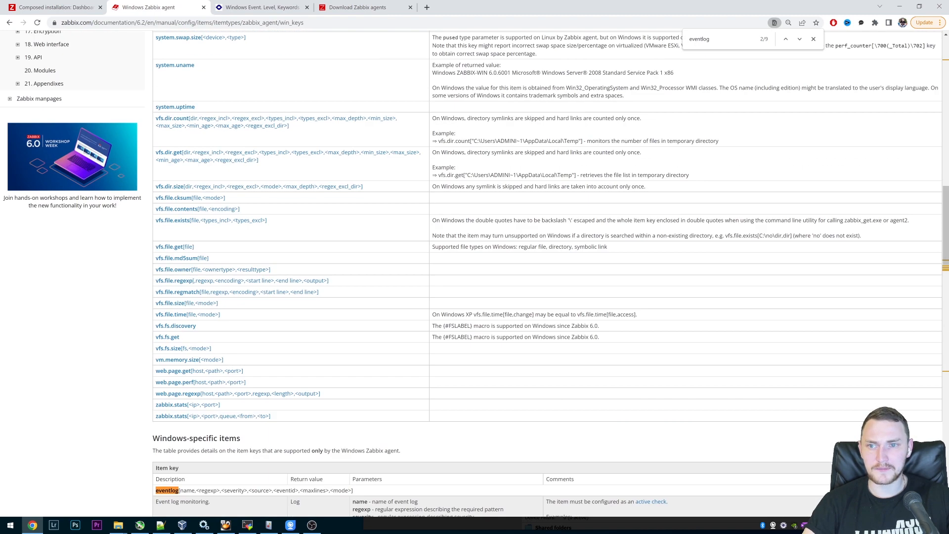
scroll(178, 385, down, 2)
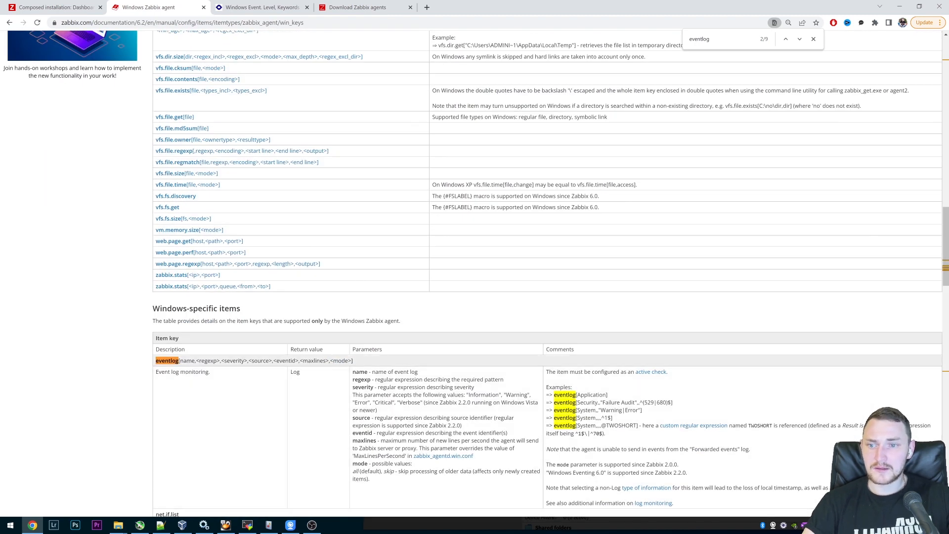
key(ctrl+plus)
key(ctrl+plus)
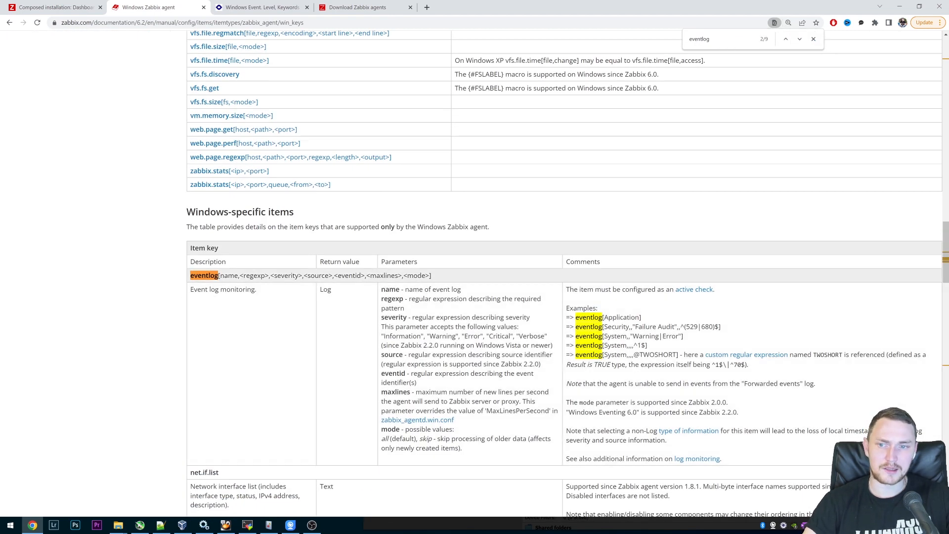
drag(220, 275, 434, 277)
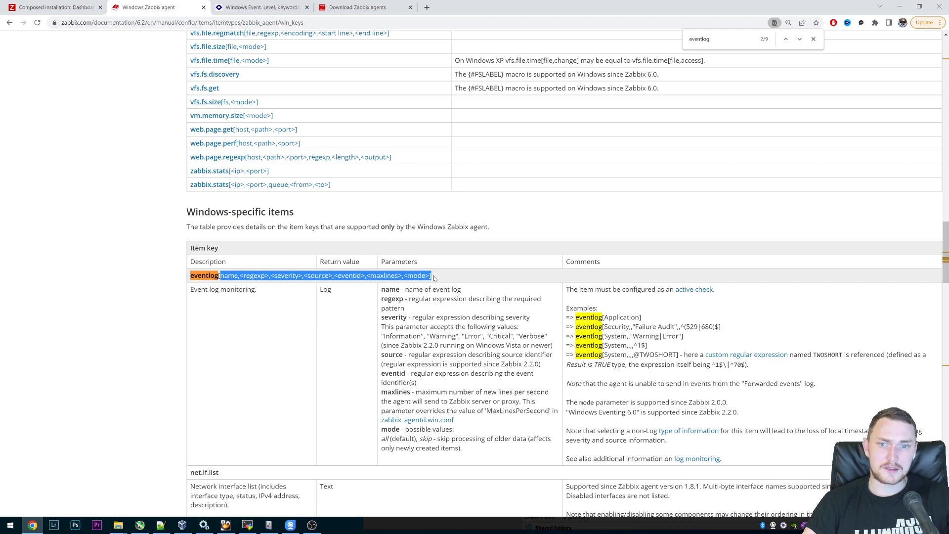
click(481, 283)
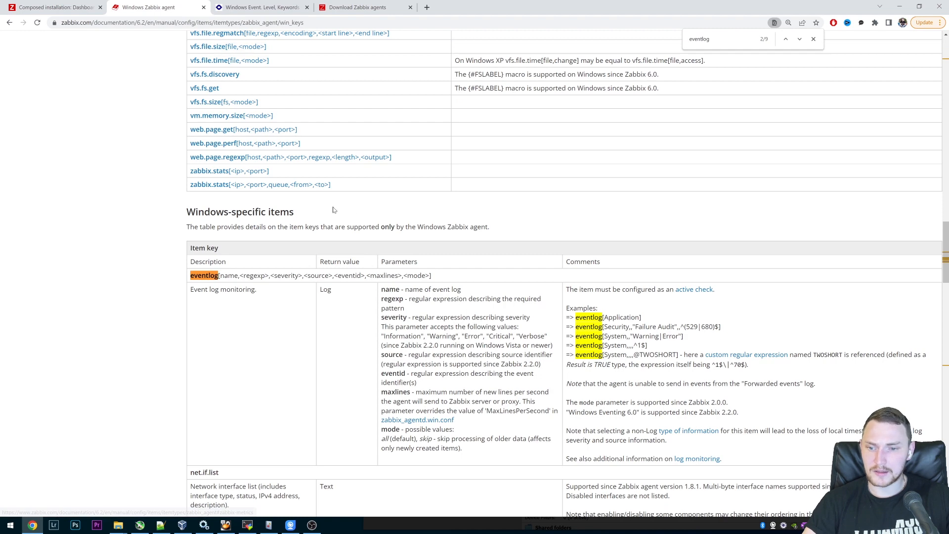
Bring Event Viewer forward and browse the Windows logs, settling on the Security log
key(alt+Tab)
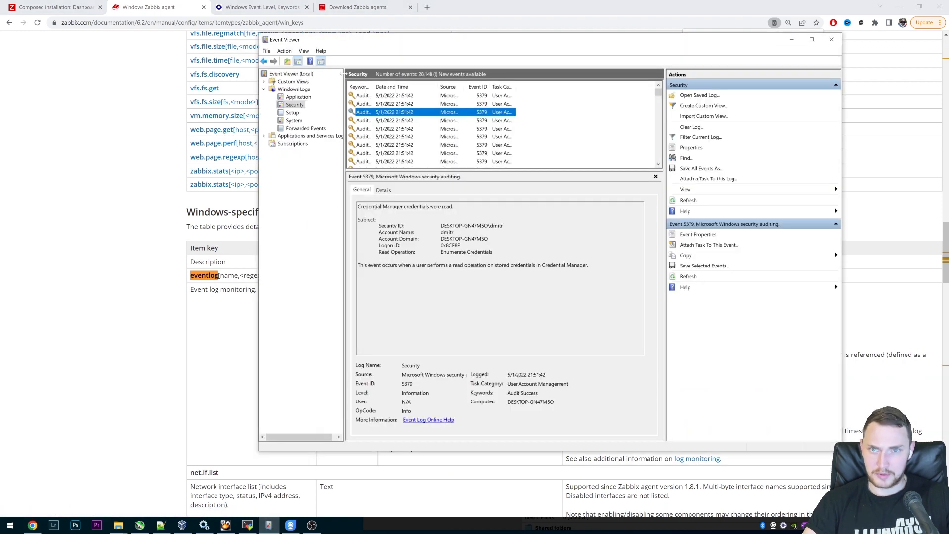
drag(313, 43, 286, 84)
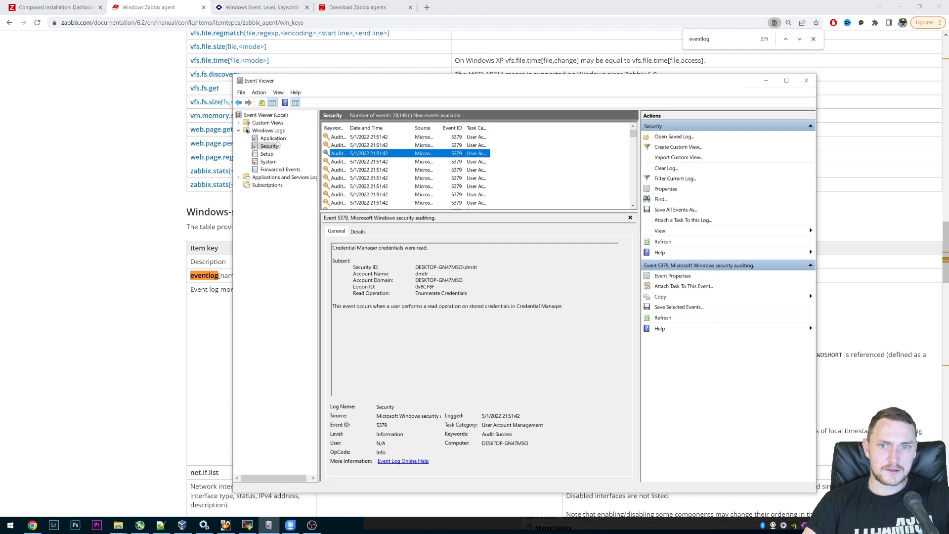
click(272, 138)
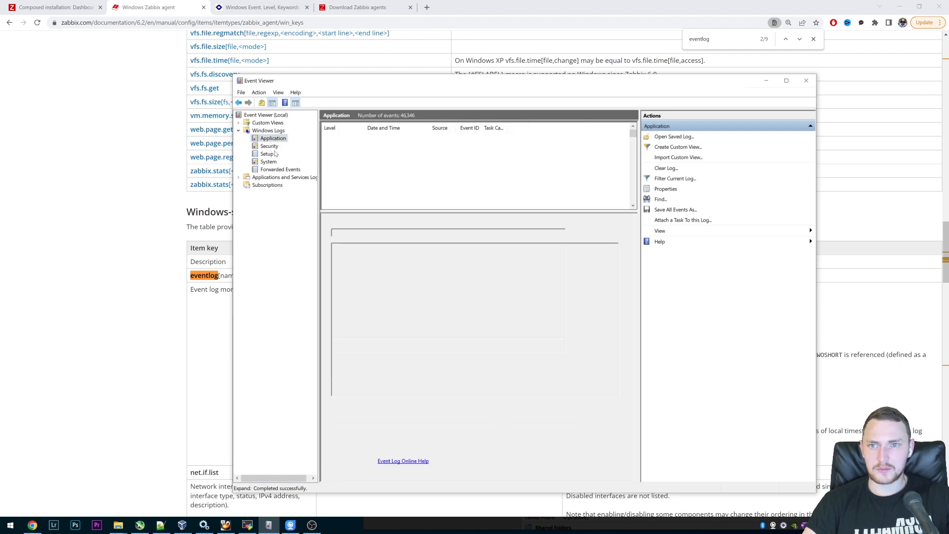
click(269, 145)
click(266, 153)
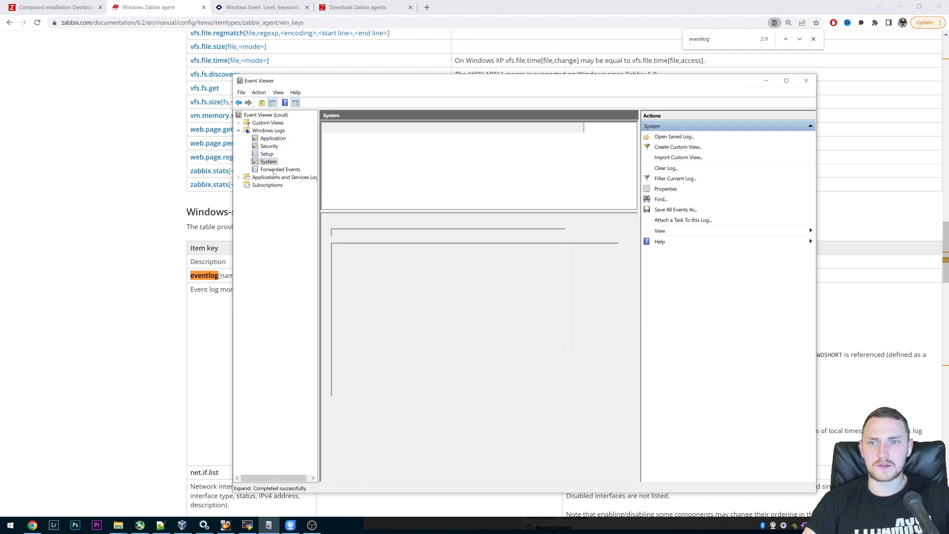
click(277, 169)
click(269, 147)
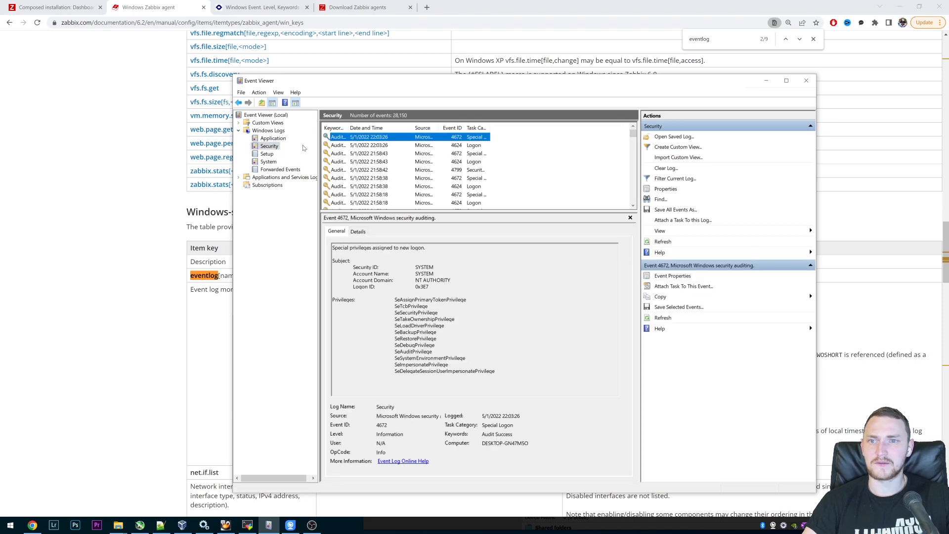
Widen the Event Viewer window and Keywords column so Audit Success reads fully
drag(234, 172, 82, 174)
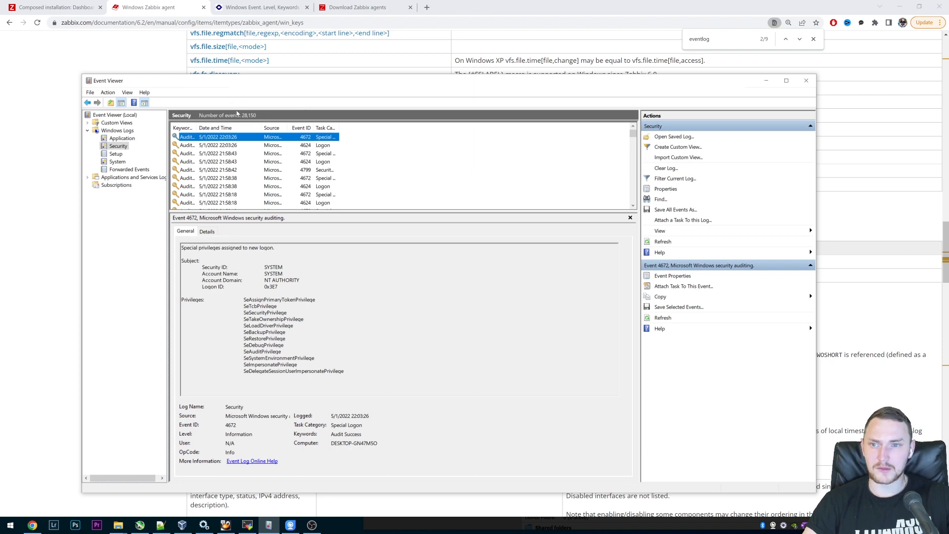
drag(197, 128, 251, 128)
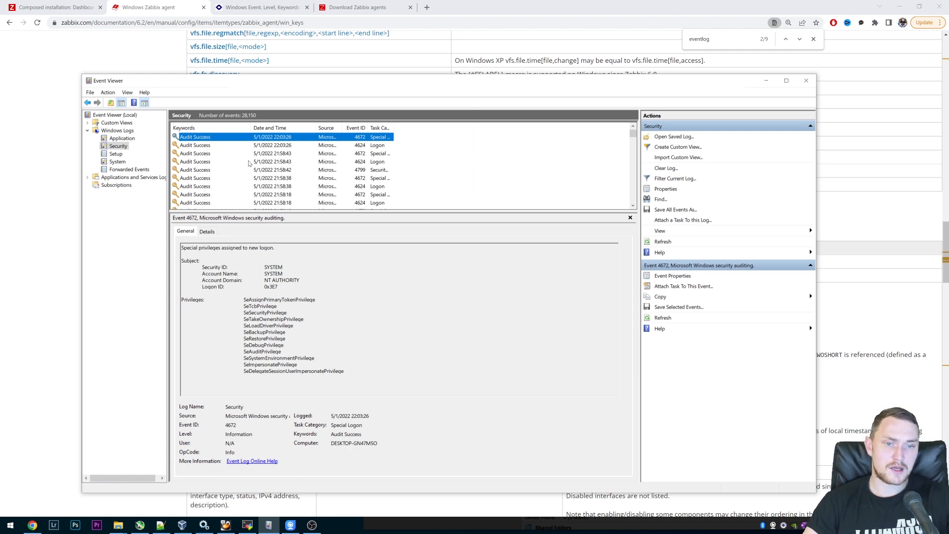
Enlarge the properties of event 4672 to show all privileges, then return to the browser
double_click(206, 139)
drag(223, 114, 300, 153)
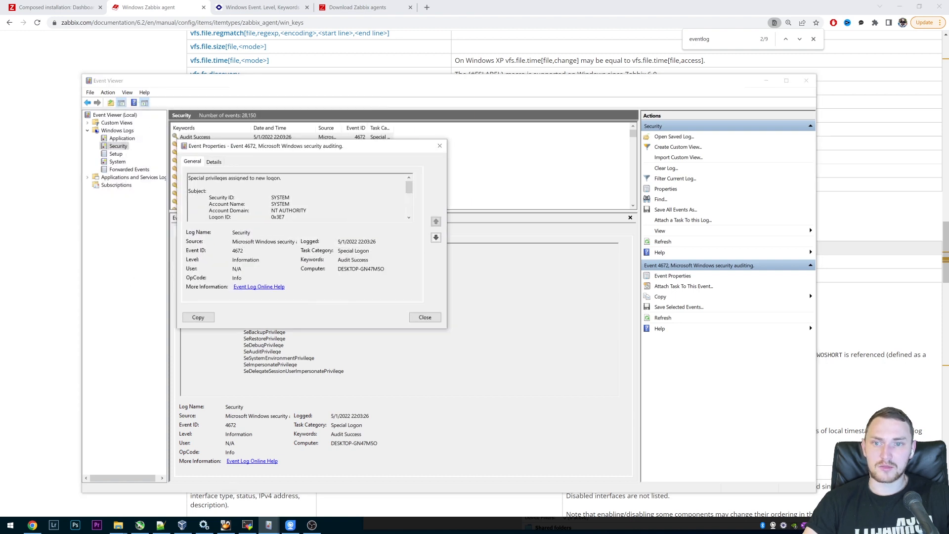
drag(444, 328, 639, 437)
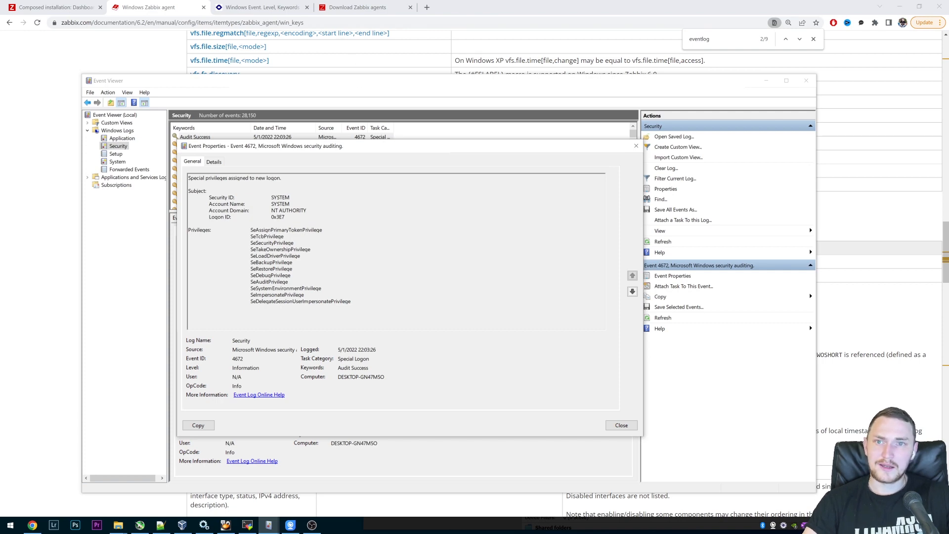
click(356, 6)
Recheck the Windows agent docs, then go to Configuration > Hosts in Zabbix
click(261, 7)
click(60, 7)
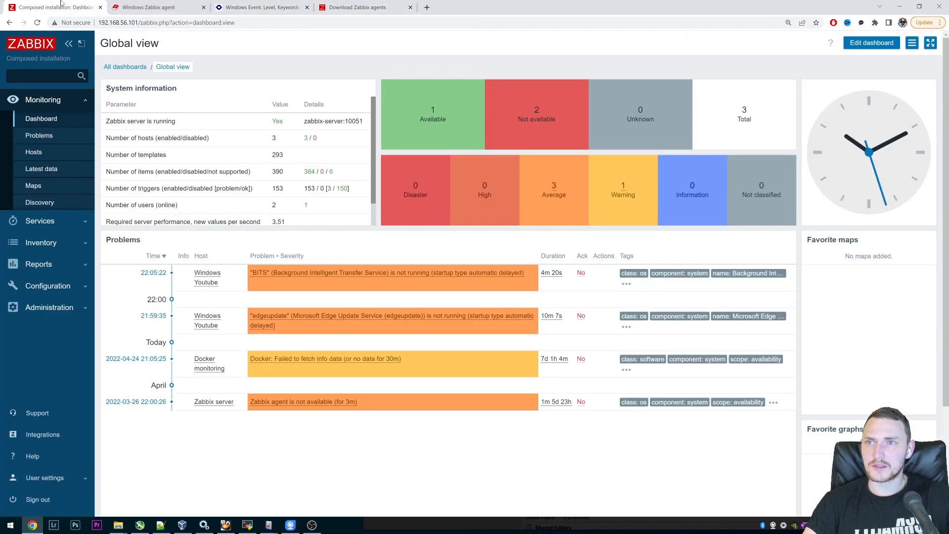
click(175, 4)
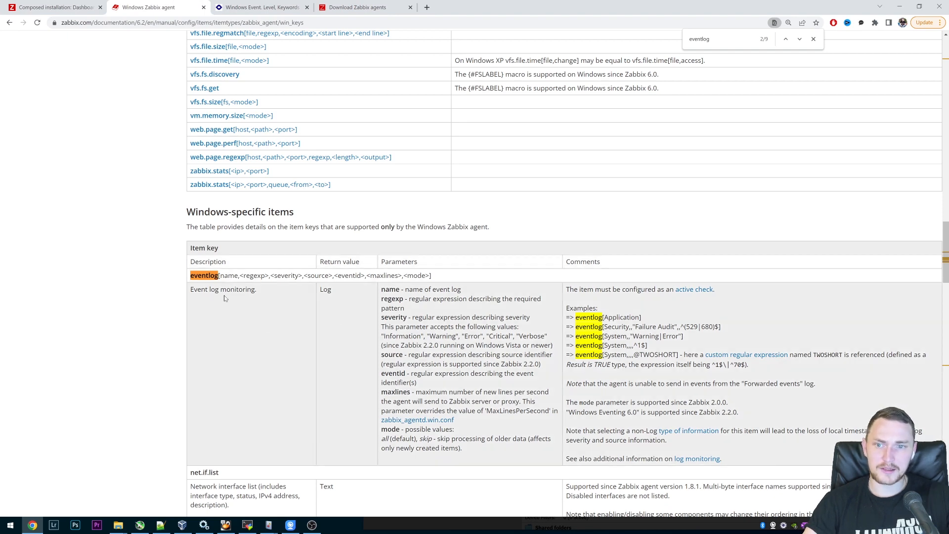
click(56, 7)
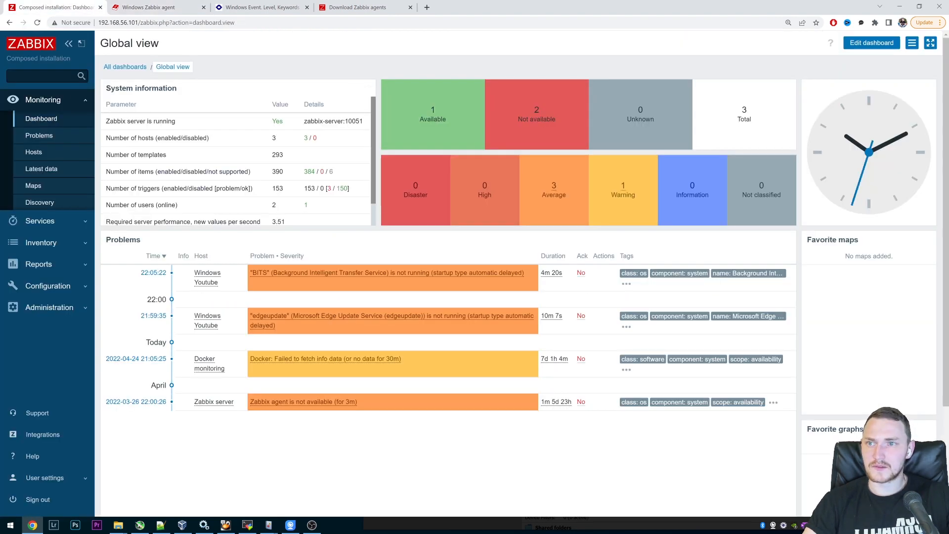
click(45, 285)
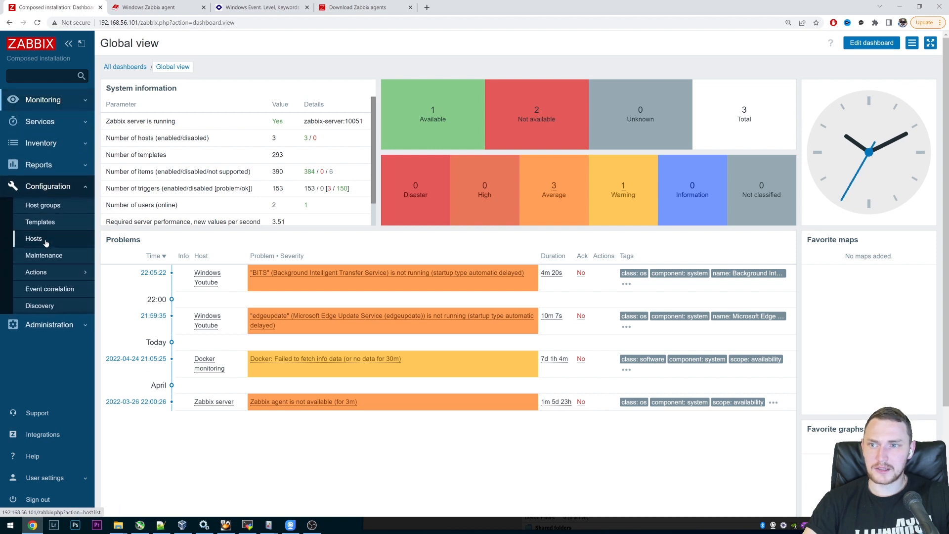
click(33, 238)
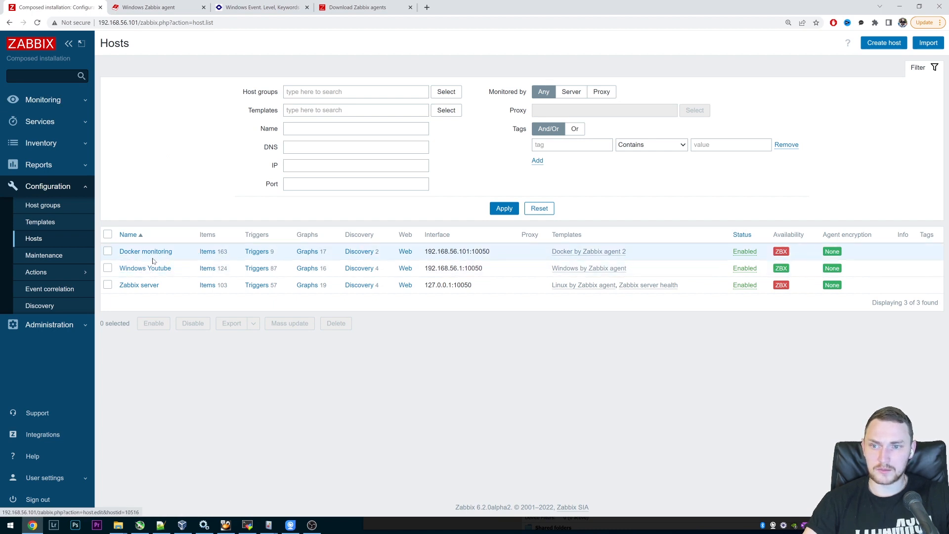
Create host 'Windows Eventlog Monitoring' in the windows servers group
click(882, 43)
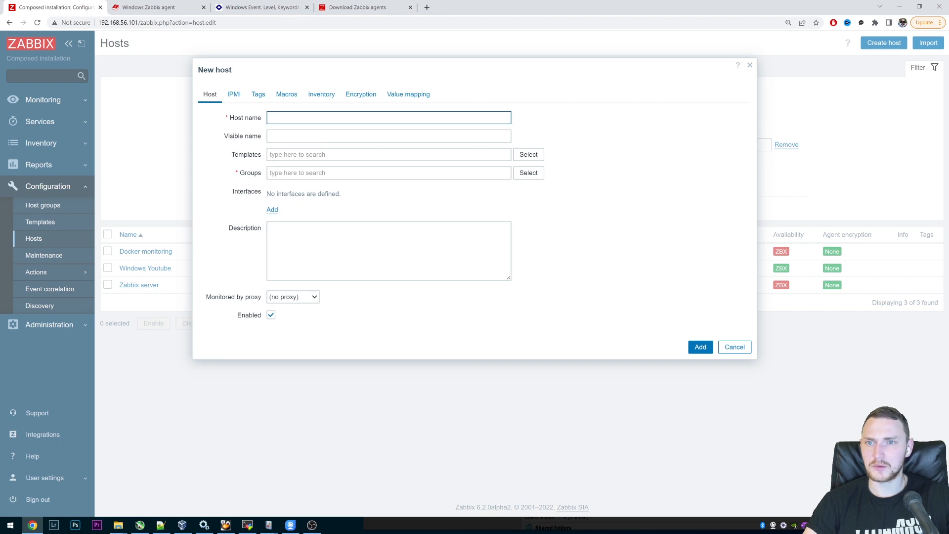
text(Windows Eve)
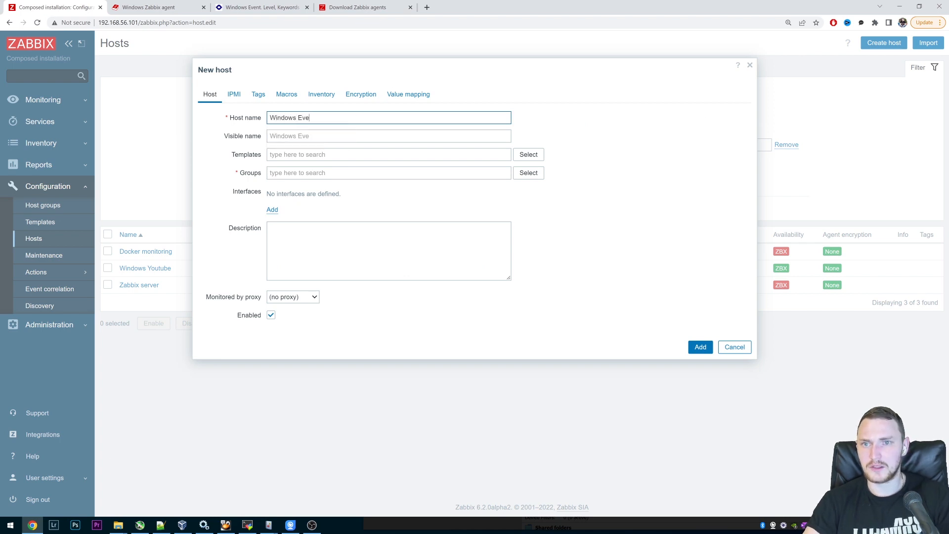
text(ntlog Monitori)
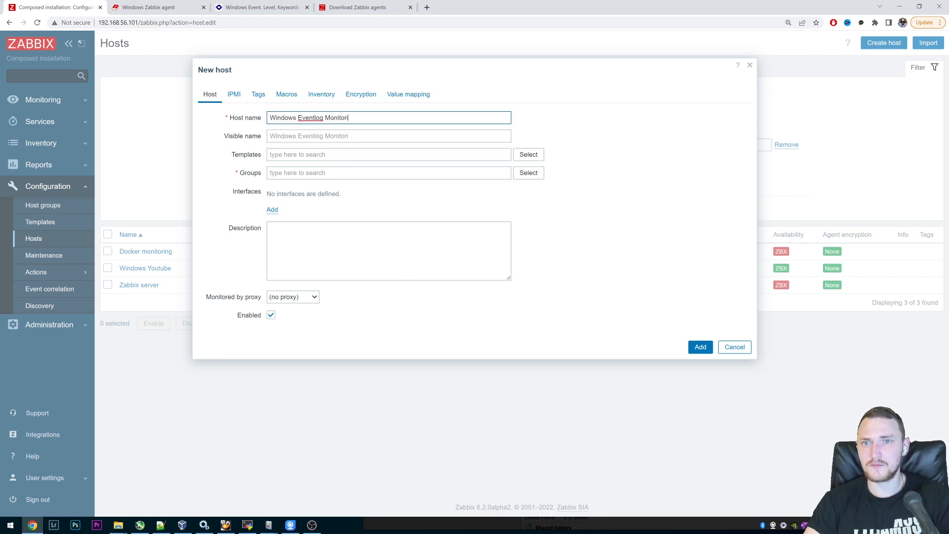
text(ng)
key(Tab)
key(Tab)
key(Tab)
text(Wi)
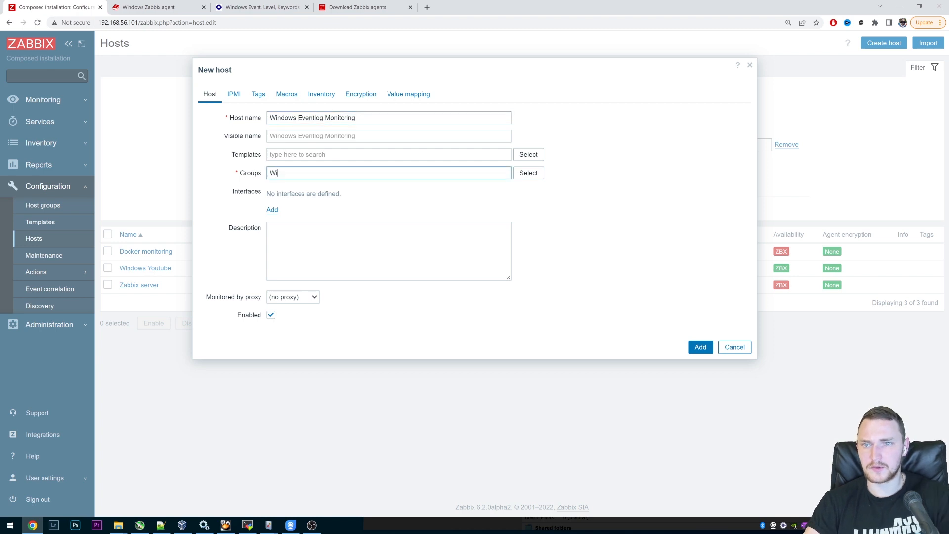
text(ndows servers)
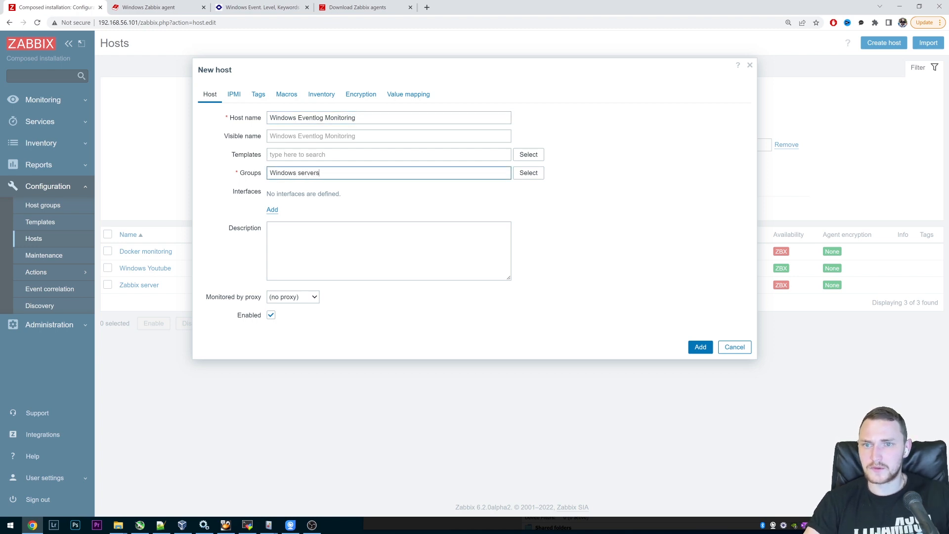
click(326, 185)
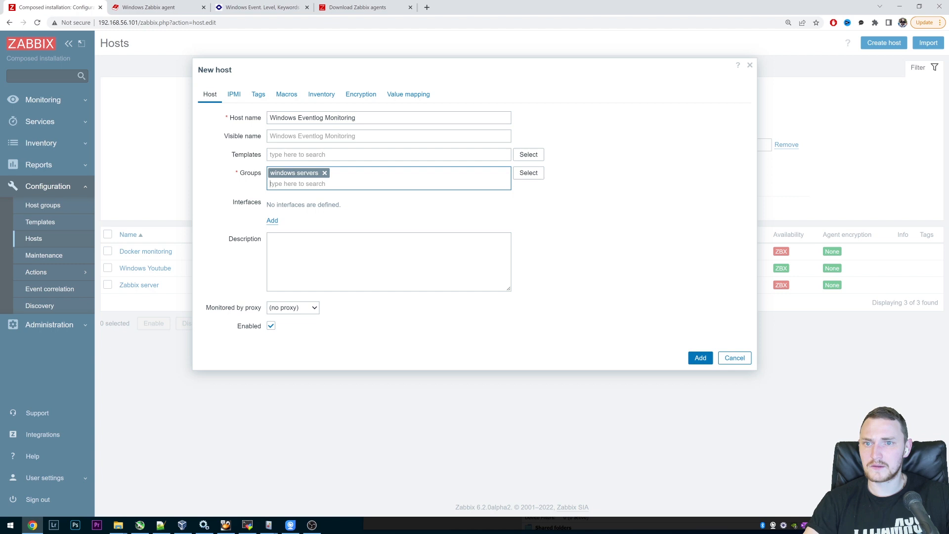
Add a Zabbix agent interface at 192.168.56.1:10050 and save the host
click(273, 221)
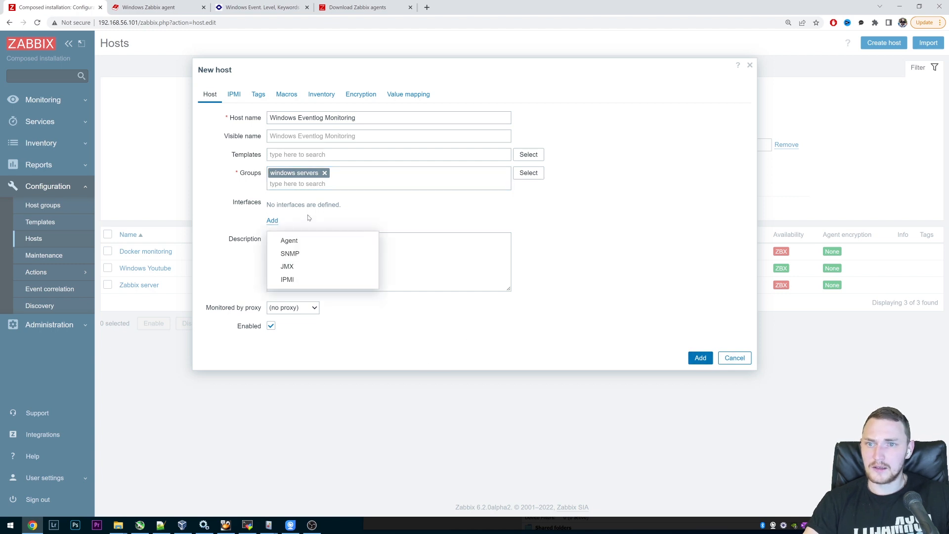
click(307, 245)
triple_click(341, 218)
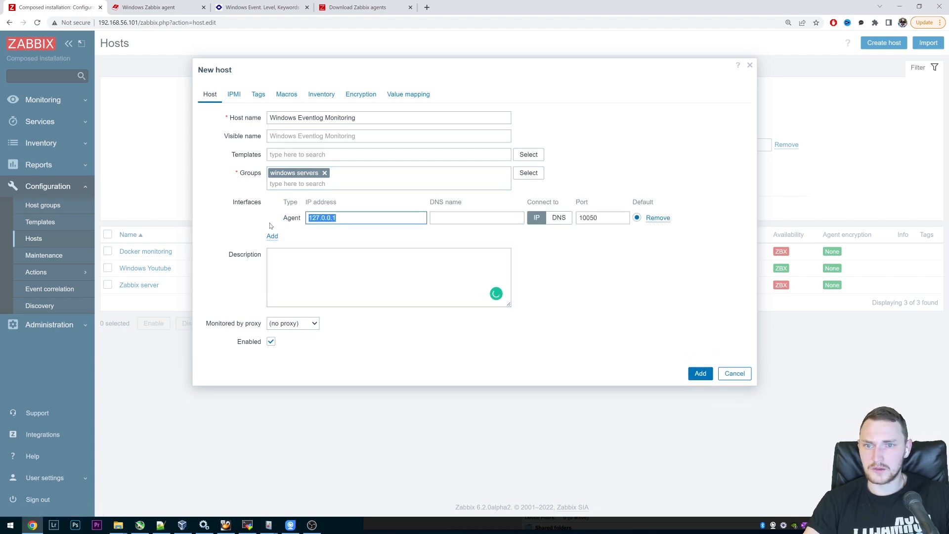
text(192.168.56)
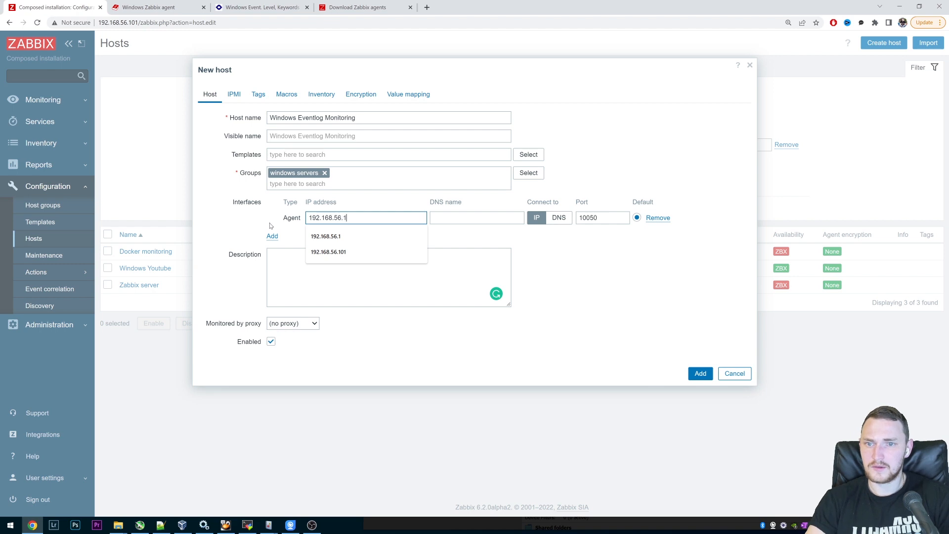
click(604, 270)
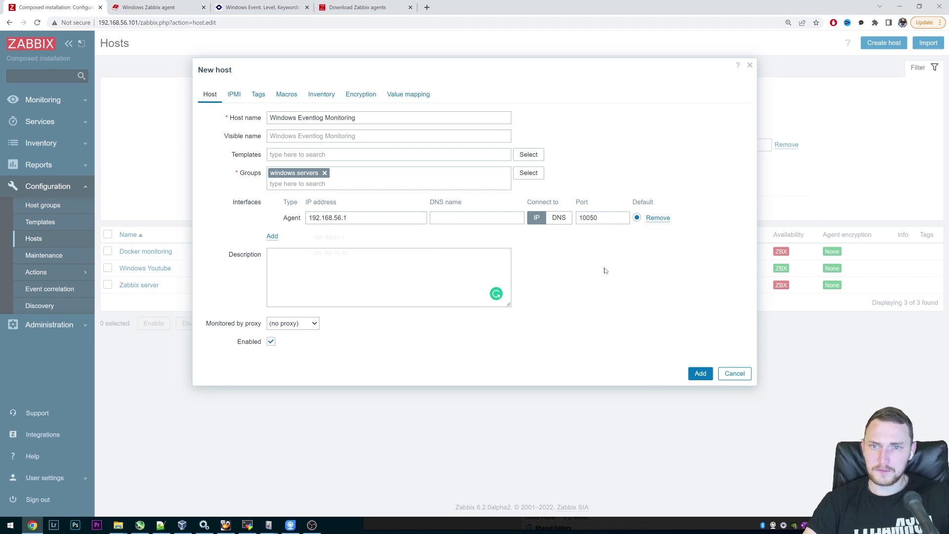
click(702, 374)
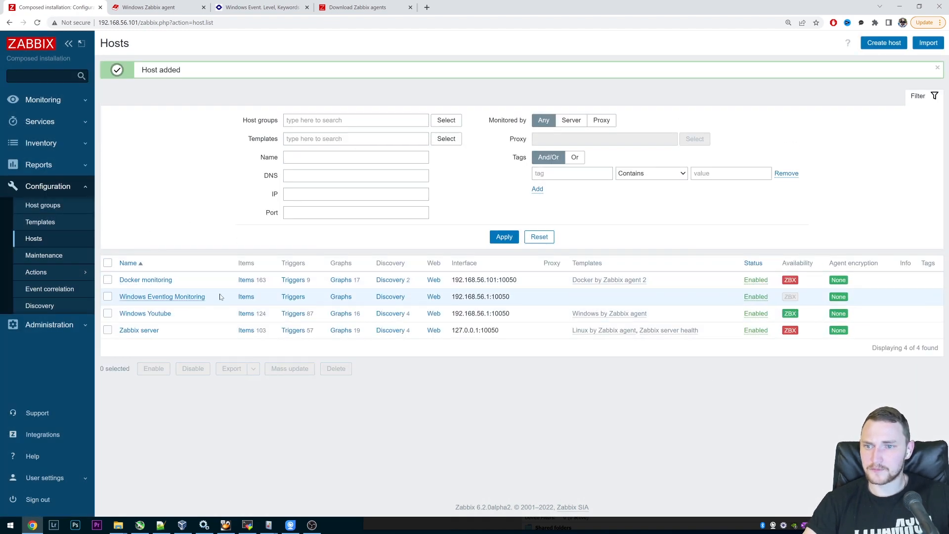
Start a new item for the Windows Eventlog Monitoring host
click(246, 298)
click(920, 42)
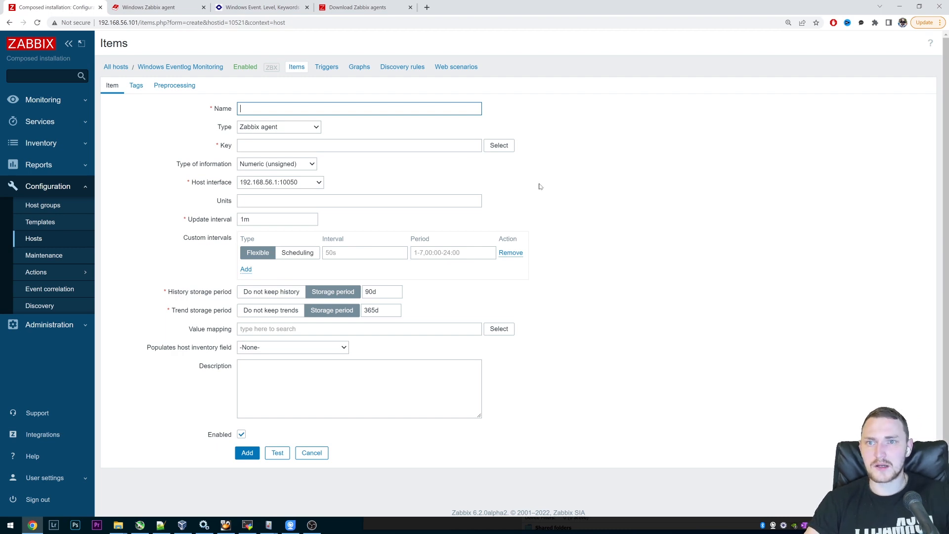
text(L)
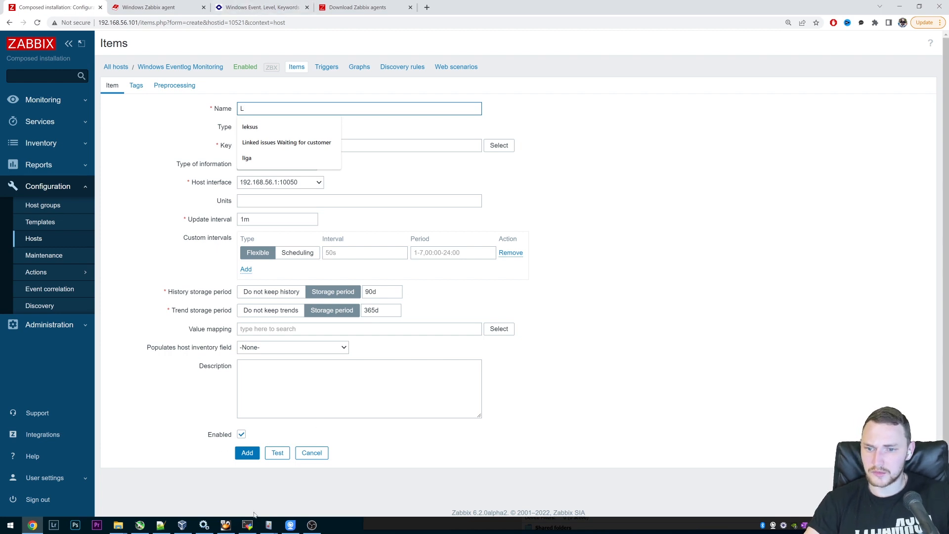
Check event 4672's Task Category in Event Viewer, then return to the item form
click(268, 525)
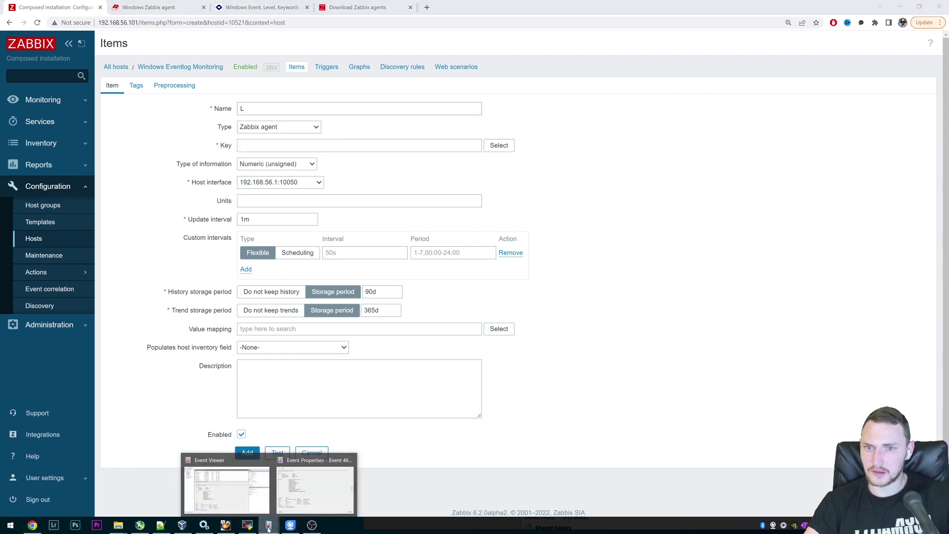
click(315, 494)
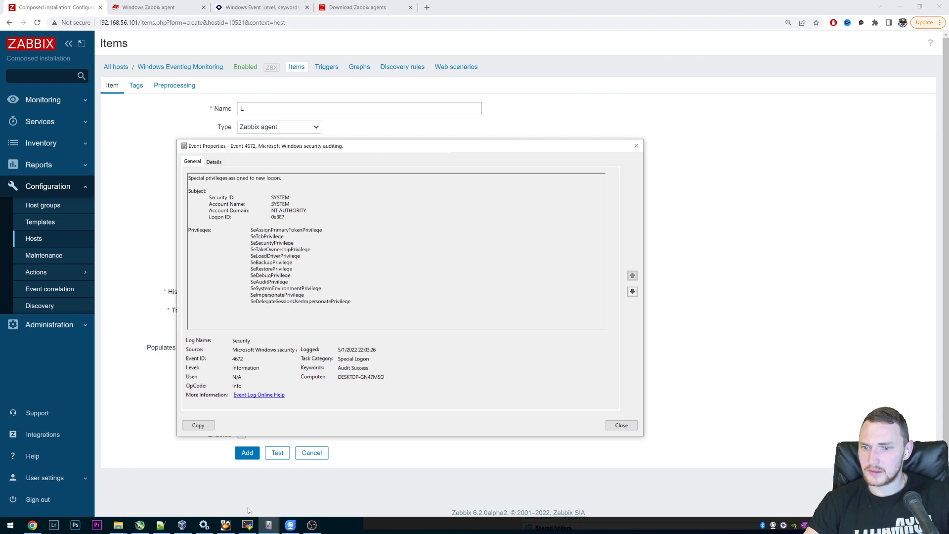
click(268, 525)
click(239, 490)
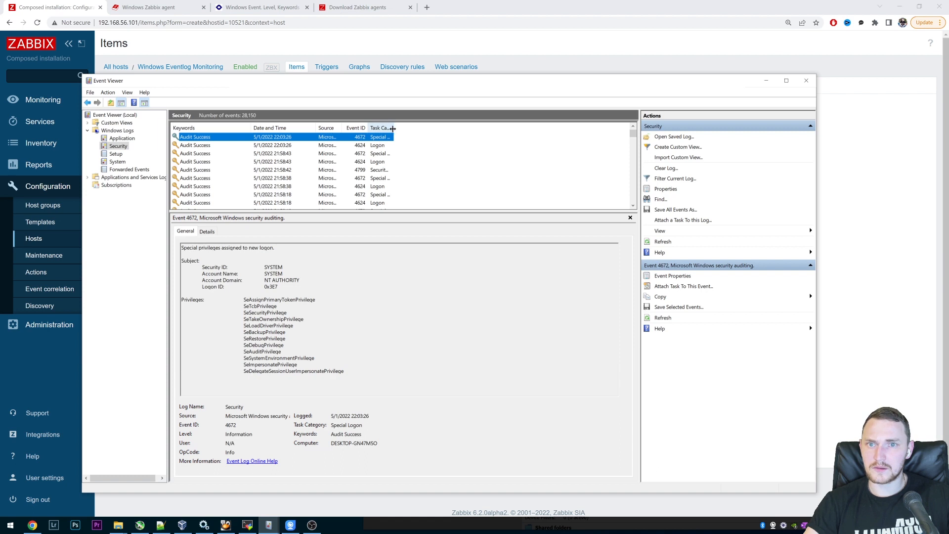
drag(393, 127, 454, 128)
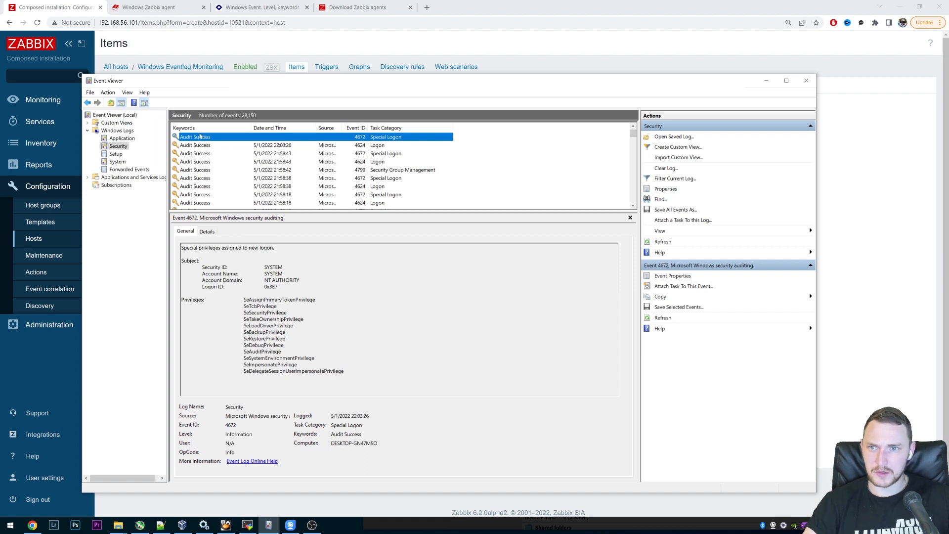
key(alt+Tab)
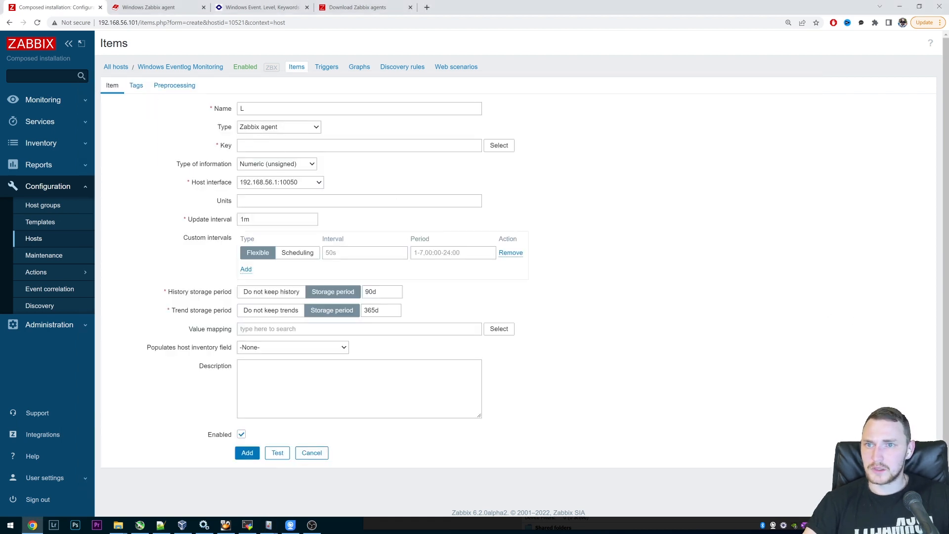
Name the item 'Special access logon' and search the standard agent keys for eventlog
click(282, 108)
key(BackSpace)
text(Special a)
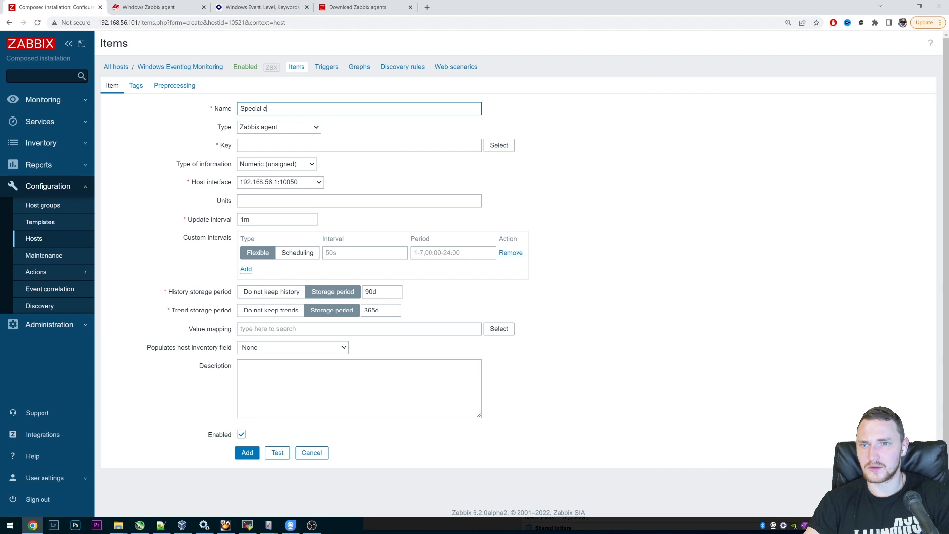
text(ccess logon)
key(Tab)
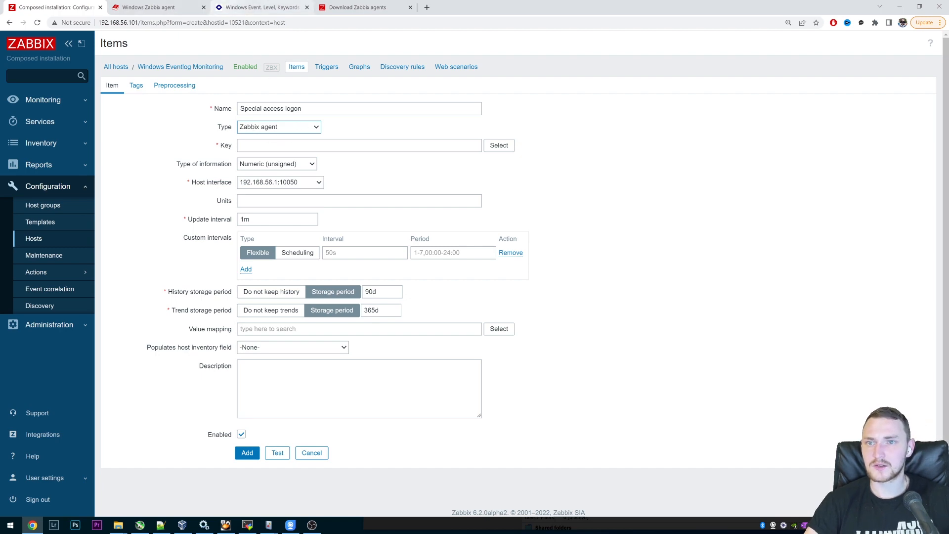
click(499, 145)
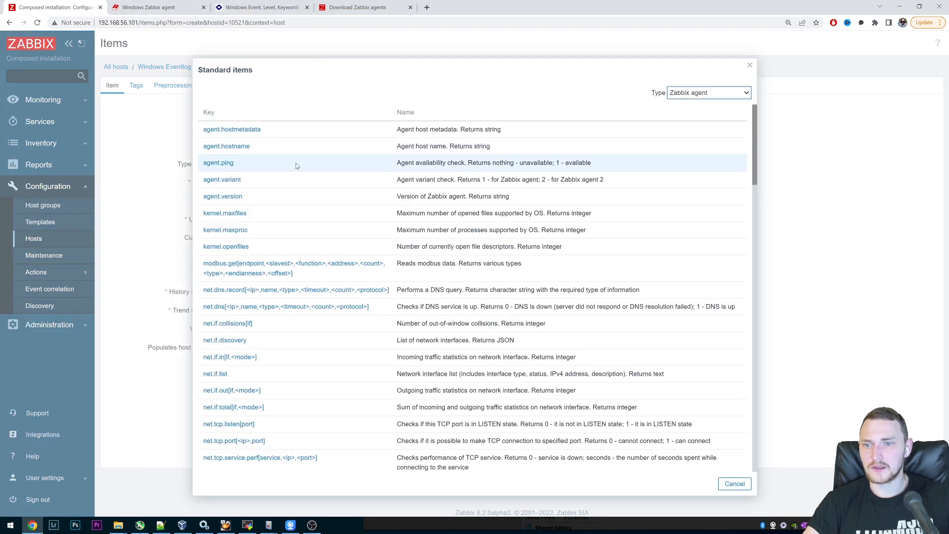
key(ctrl+f)
text(eventlog)
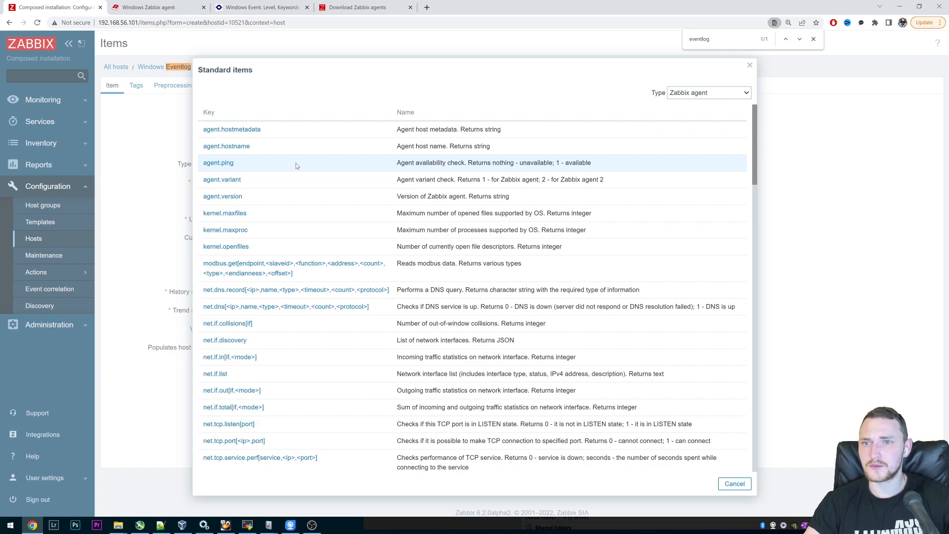
scroll(296, 293, down, 10)
scroll(296, 293, down, 10)
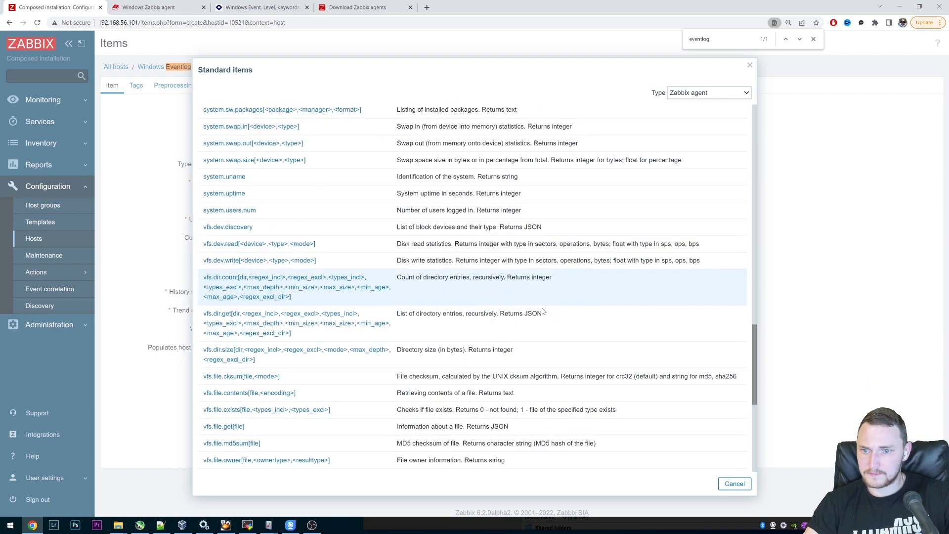
scroll(296, 297, down, 10)
scroll(297, 297, up, 10)
scroll(296, 295, up, 10)
scroll(294, 244, up, 10)
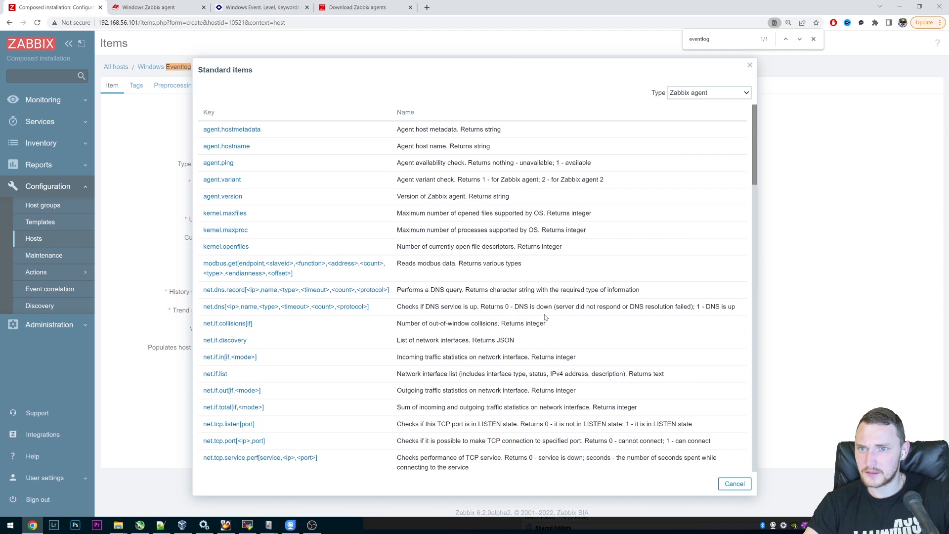
click(734, 483)
Copy the eventlog[...] key line from the Windows agent docs into the item's Key field
click(149, 7)
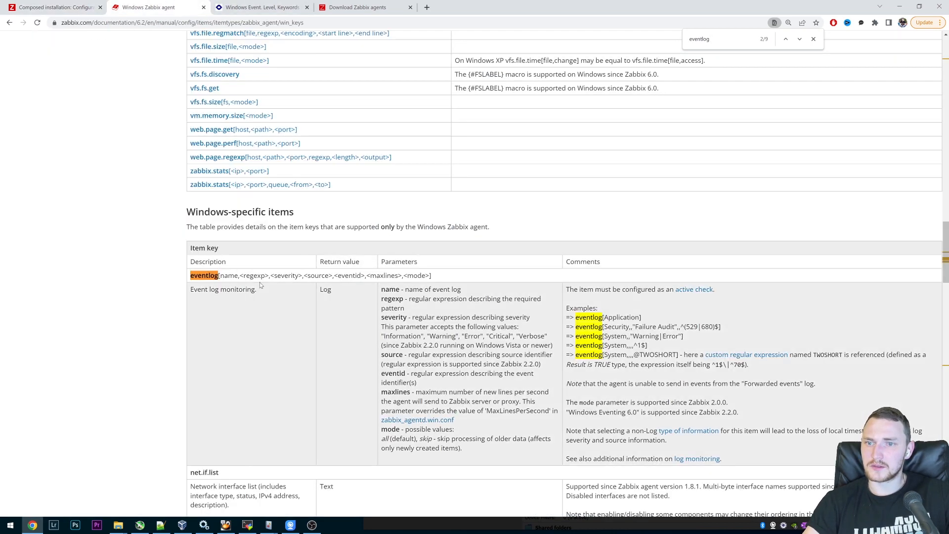
triple_click(311, 275)
key(ctrl+c)
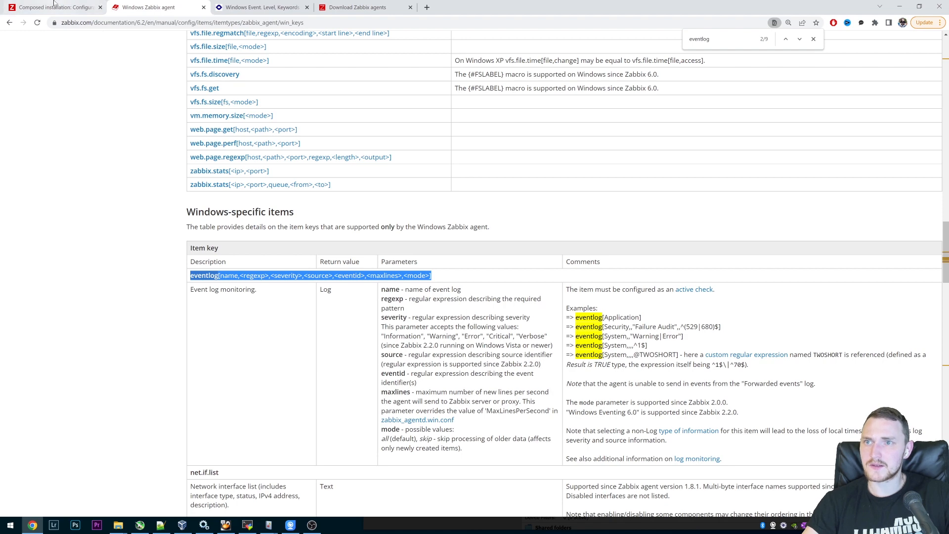
click(74, 7)
click(356, 201)
Paste the eventlog key template into the Key field and review its name and regexp parameters
click(357, 145)
key(ctrl+v)
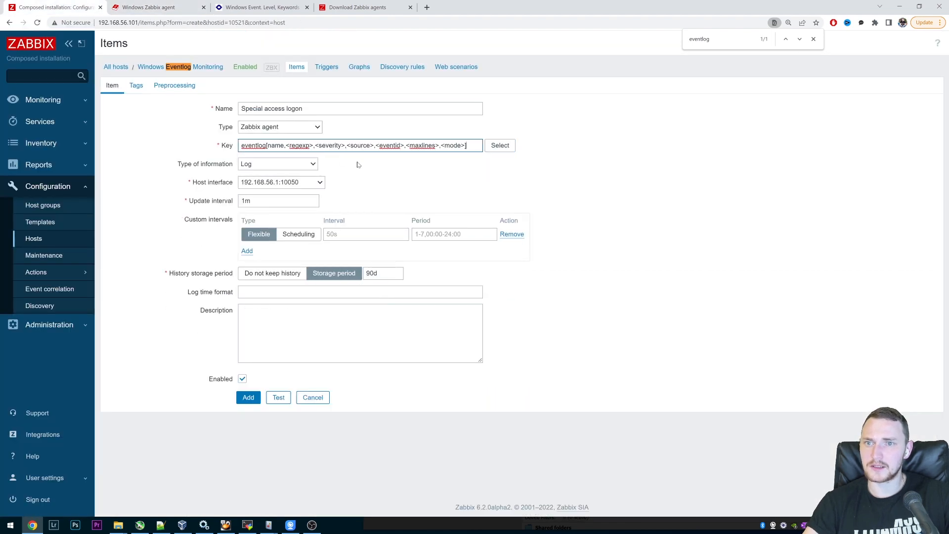
key(ctrl+plus)
key(ctrl+plus)
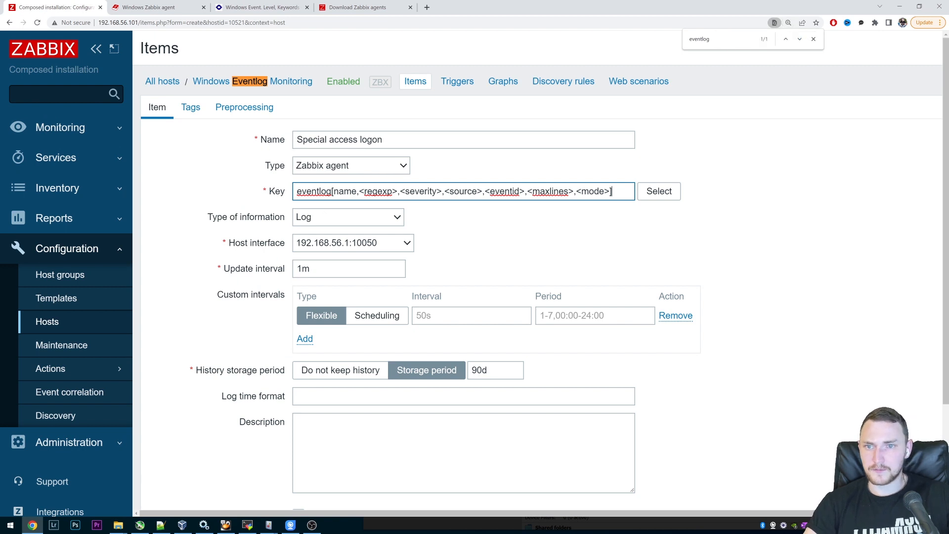
drag(302, 192, 335, 192)
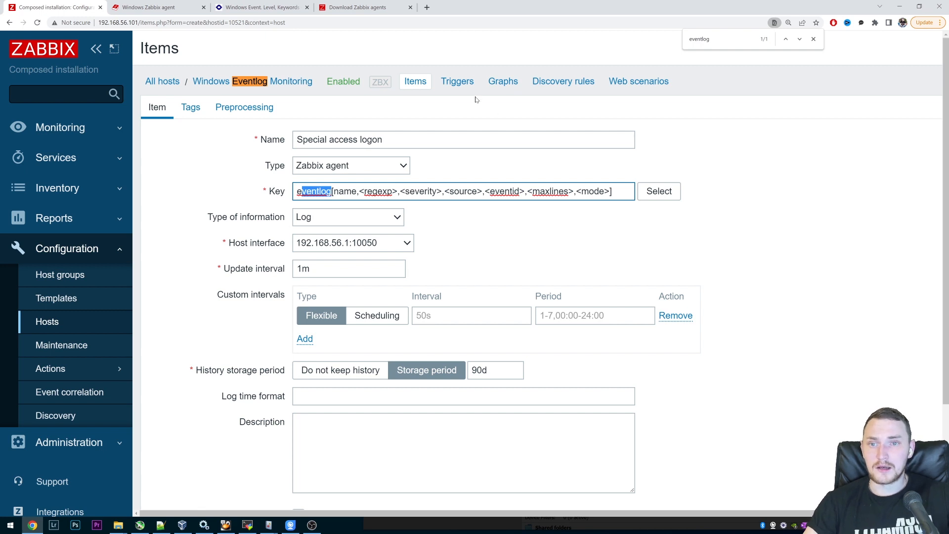
double_click(345, 192)
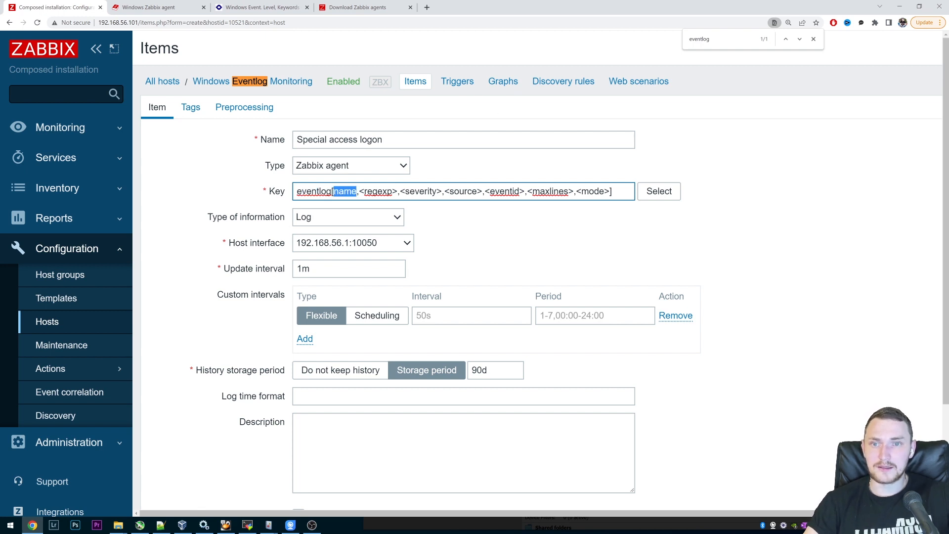
double_click(378, 191)
click(384, 192)
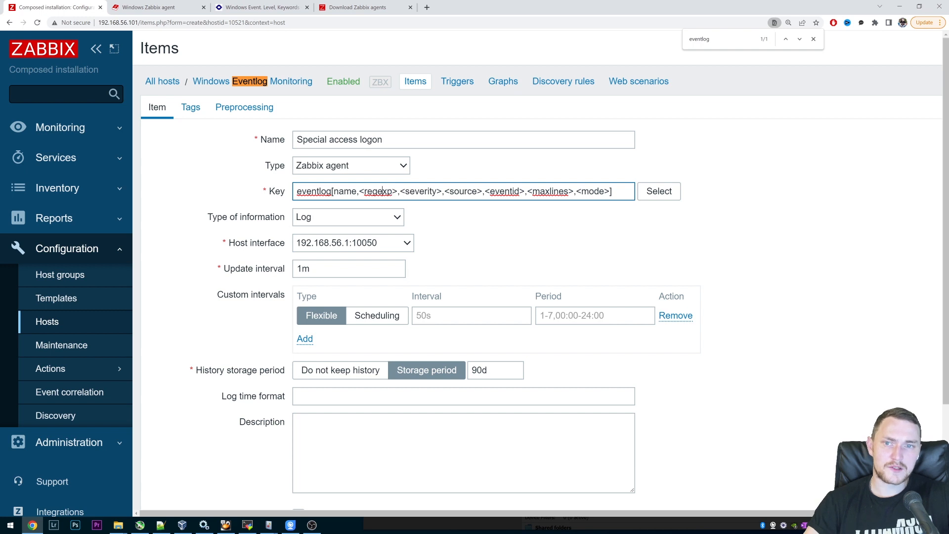
drag(358, 191, 366, 191)
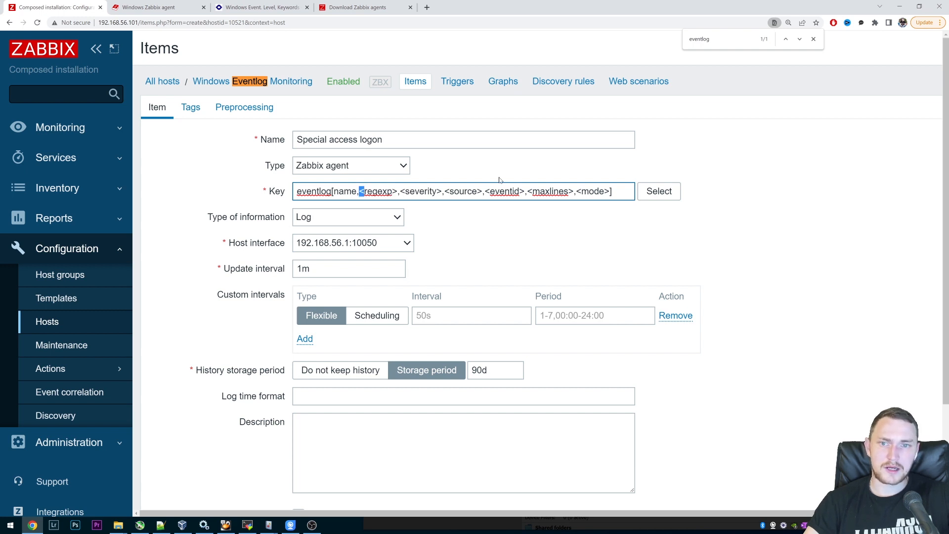
click(368, 191)
drag(360, 192, 398, 192)
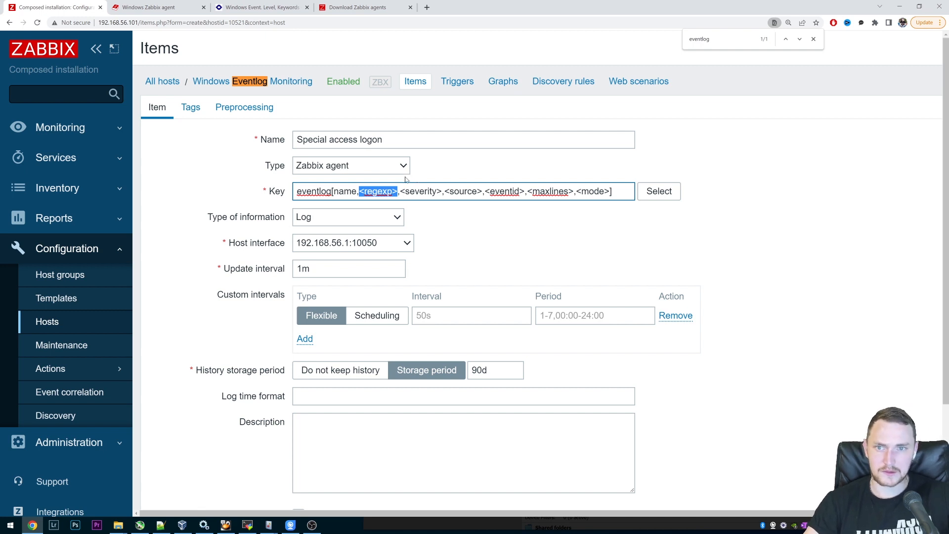
Replace the name placeholder with 'security' after confirming the log name in Event Viewer
drag(334, 191, 358, 191)
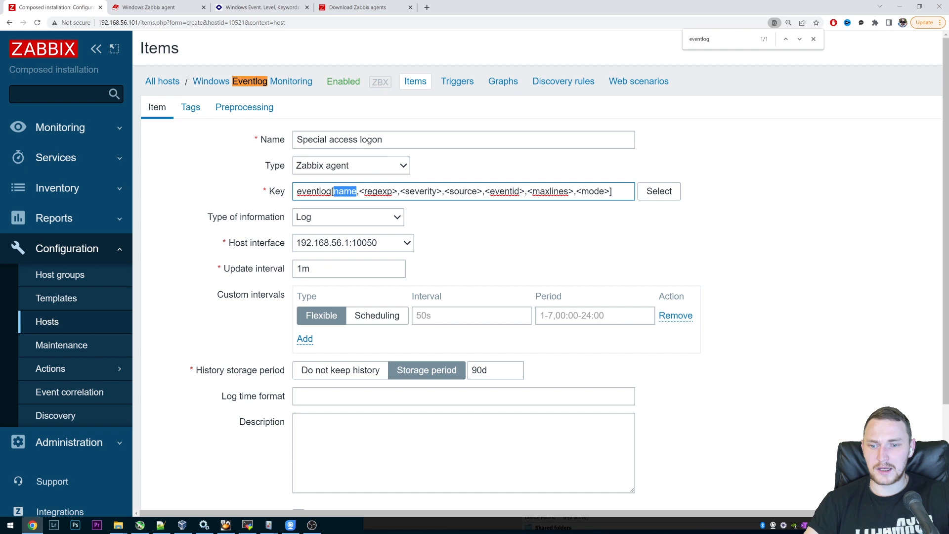
mouse_move(269, 525)
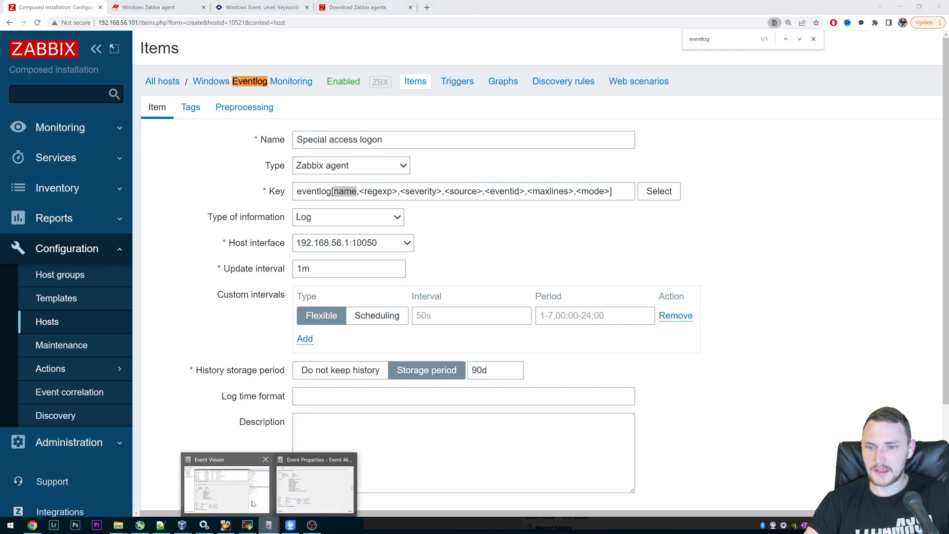
click(238, 490)
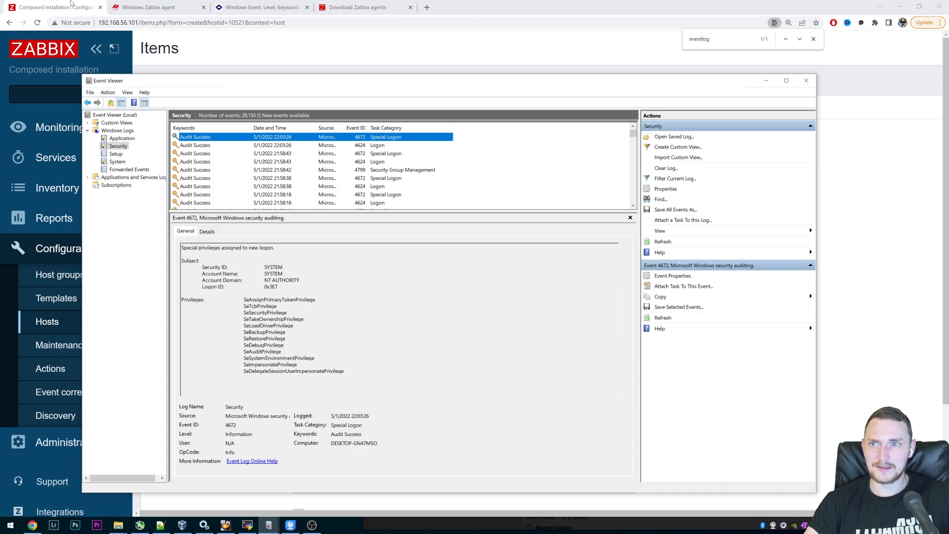
key(alt+Tab)
text(secur)
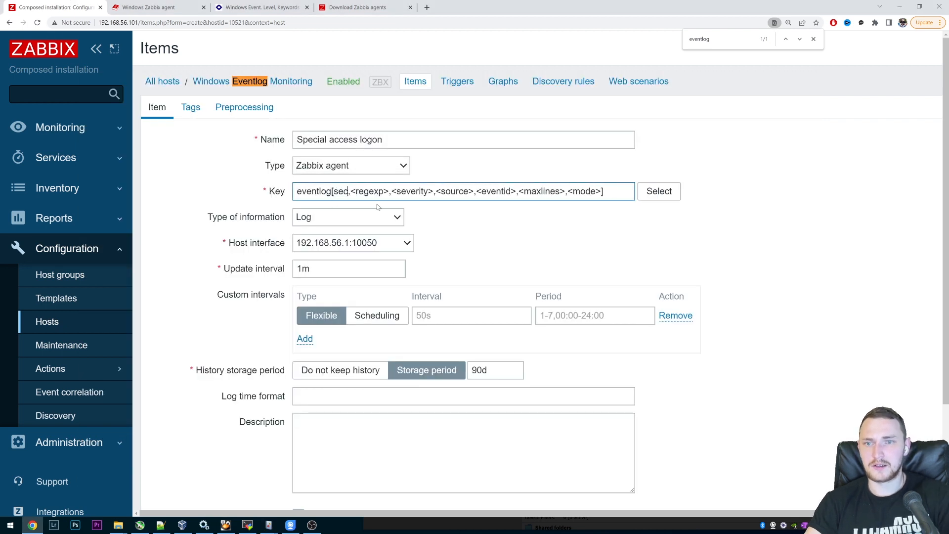
text(ity)
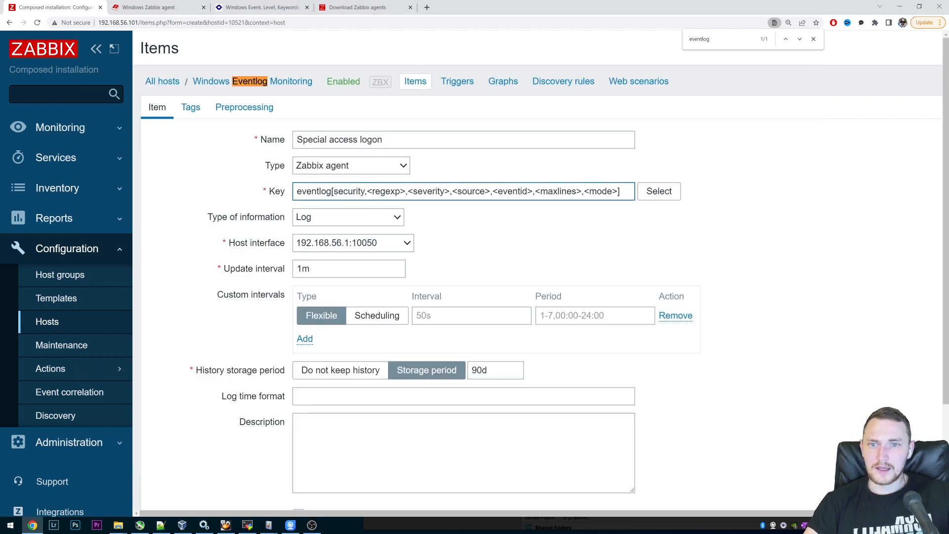
click(364, 6)
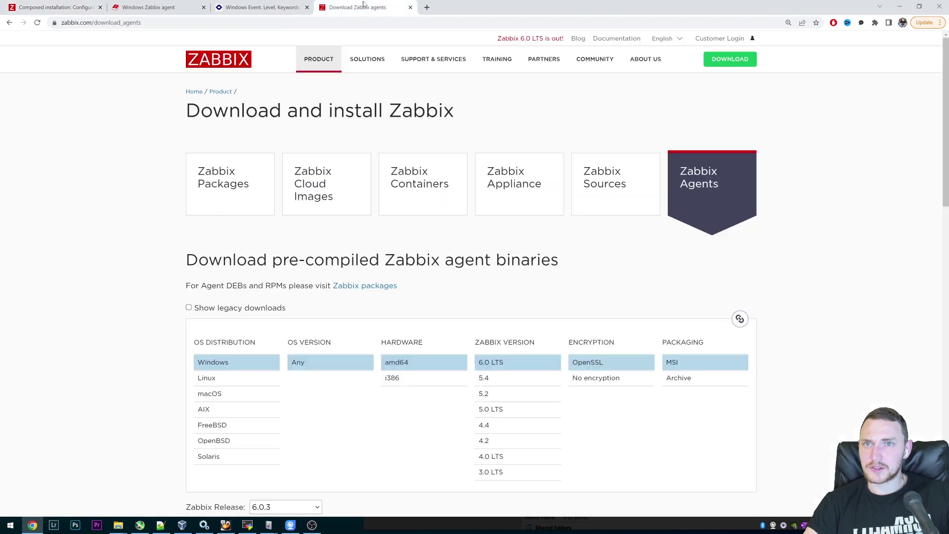
Read the regexp parameter description in the agent docs and inspect event 4672's description text
click(183, 7)
drag(380, 299, 522, 311)
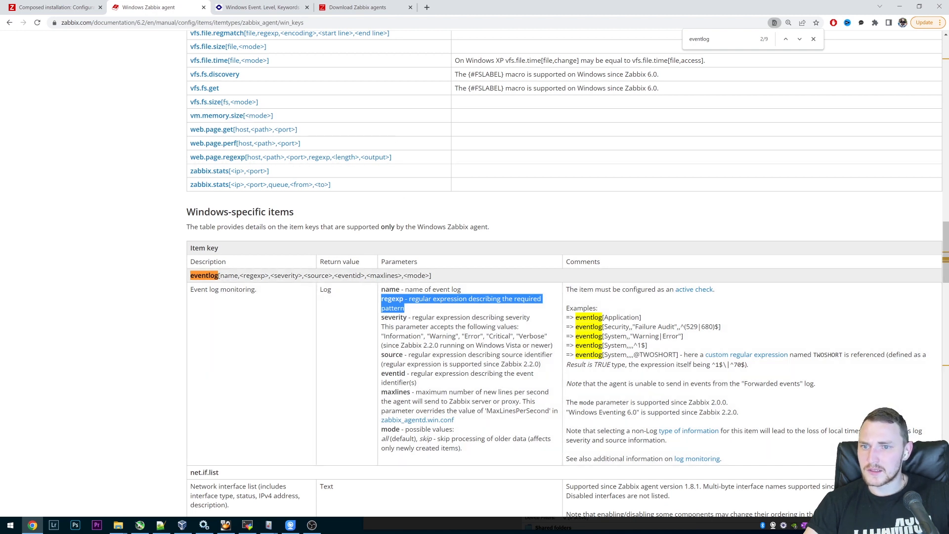
click(316, 486)
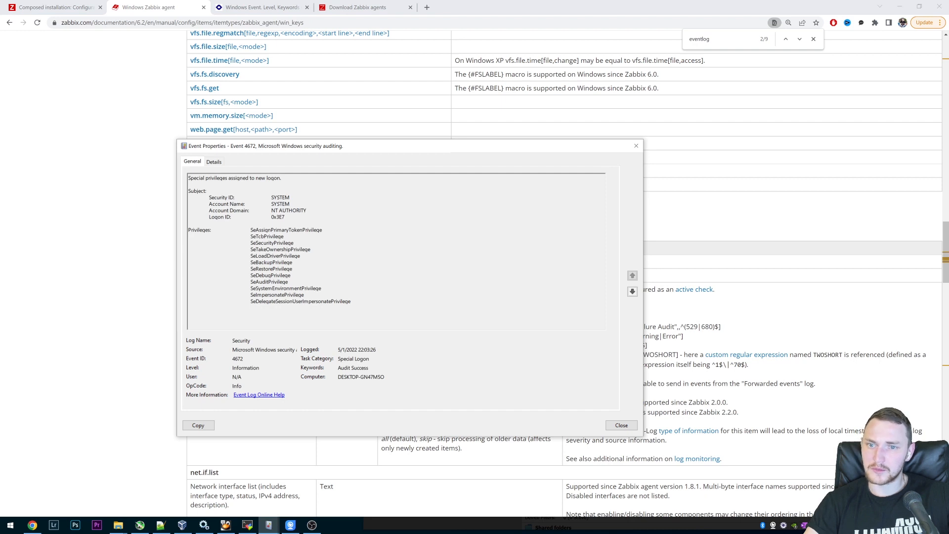
drag(351, 302, 207, 178)
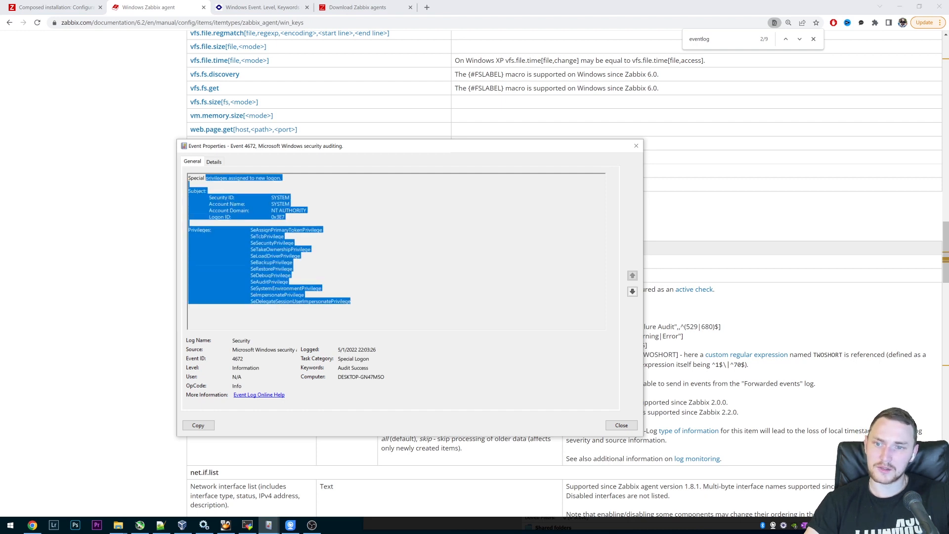
click(291, 275)
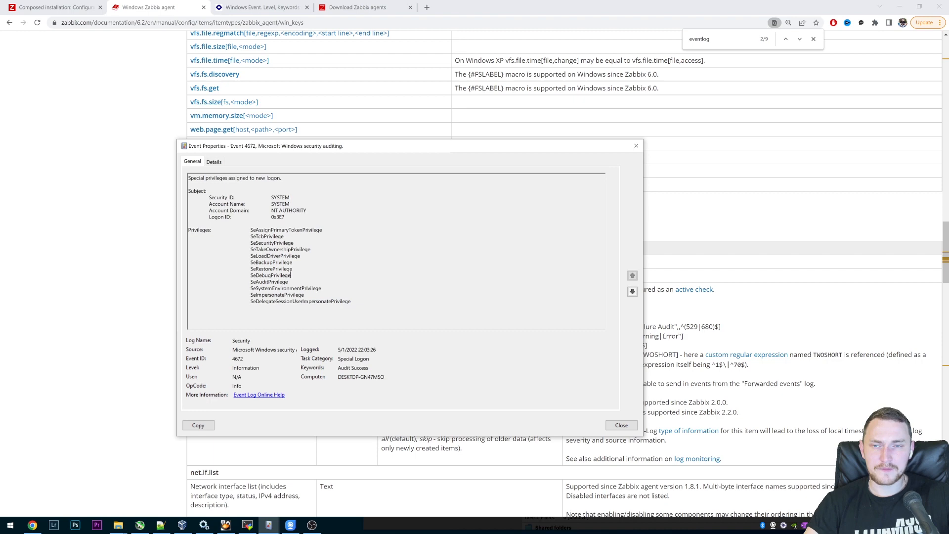
click(427, 7)
text(regex101)
Open regex101 and paste the copied event 4672 description as the test string
key(Return)
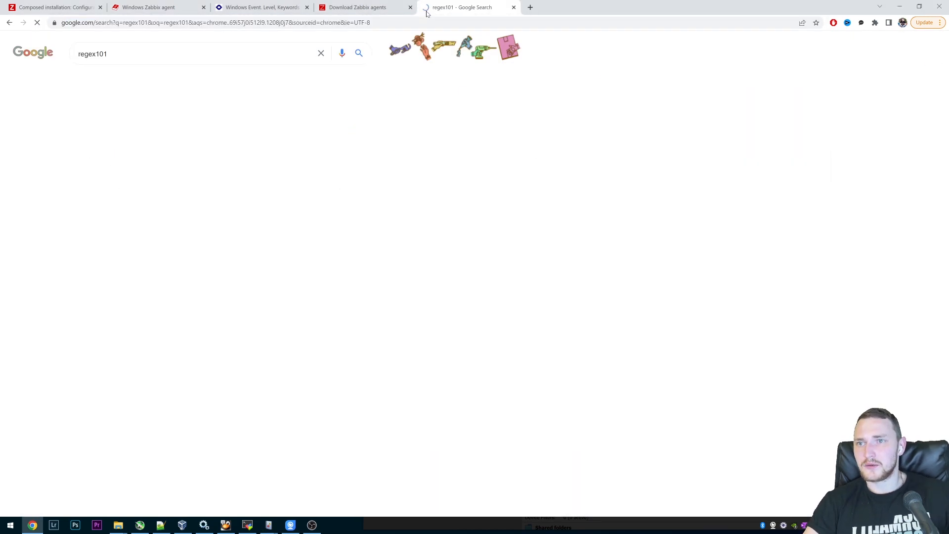
click(110, 130)
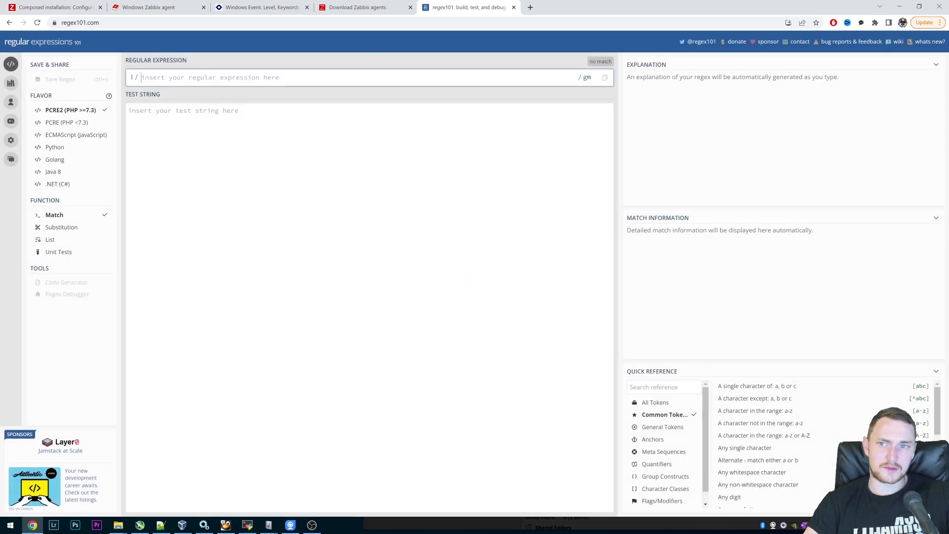
mouse_move(269, 526)
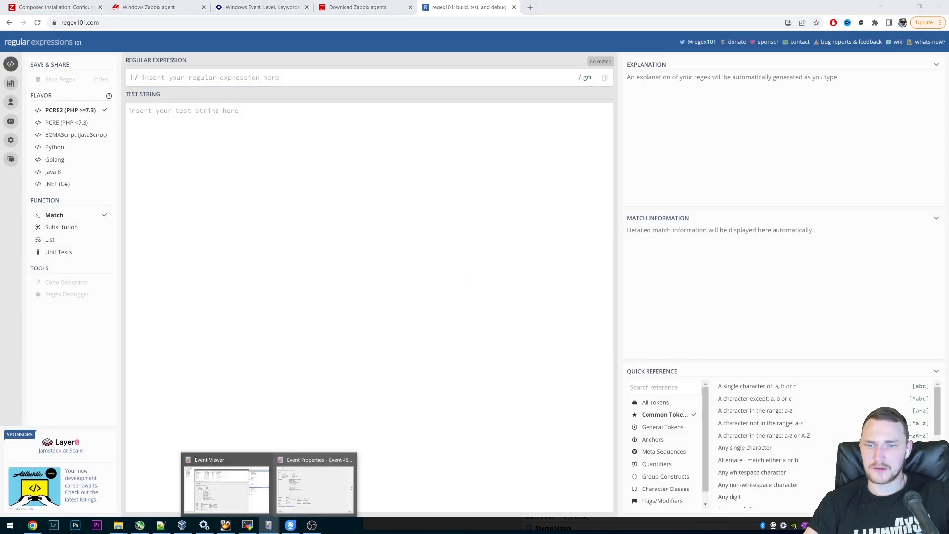
click(316, 486)
key(ctrl+a)
key(ctrl+c)
key(alt+Tab)
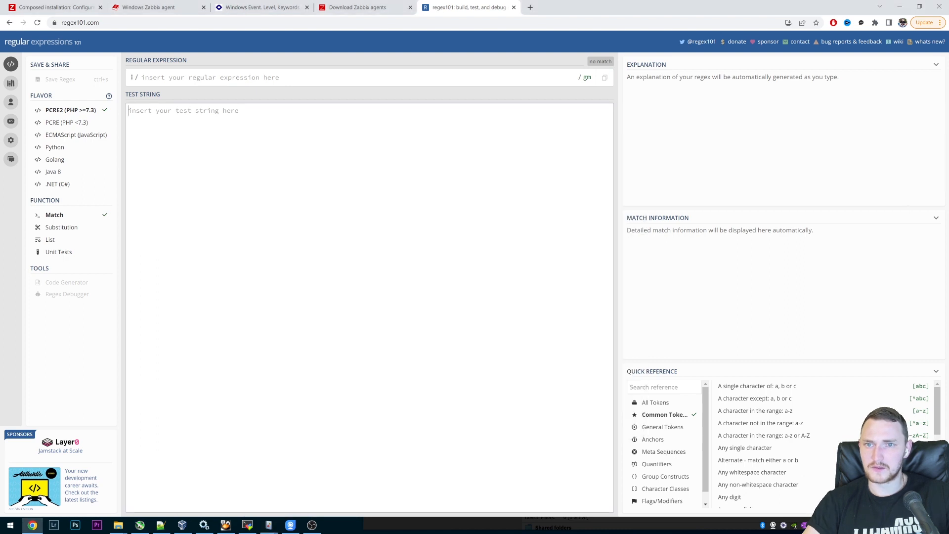
key(ctrl+v)
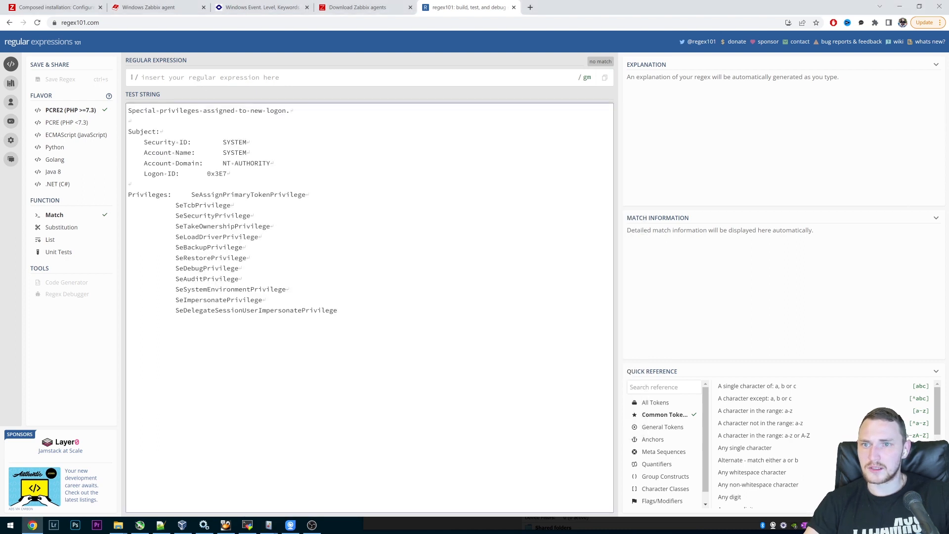
Enter the pattern Security-ID.*SYSTEM so it matches the event text once
key(shift+Tab)
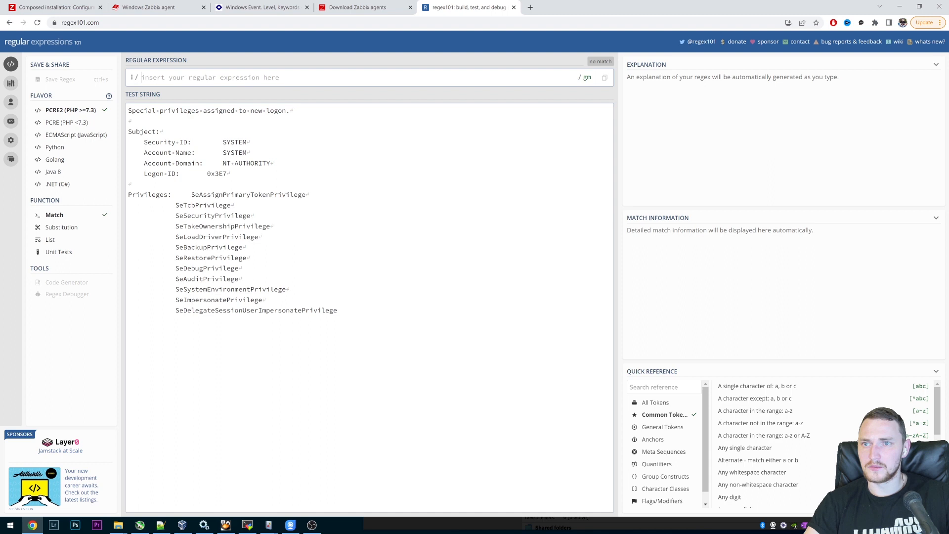
text(S)
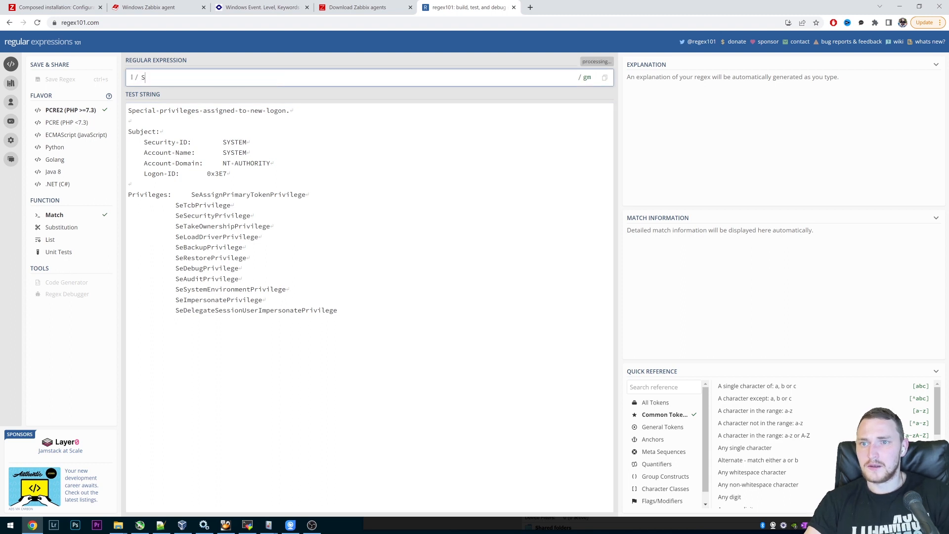
text(eci)
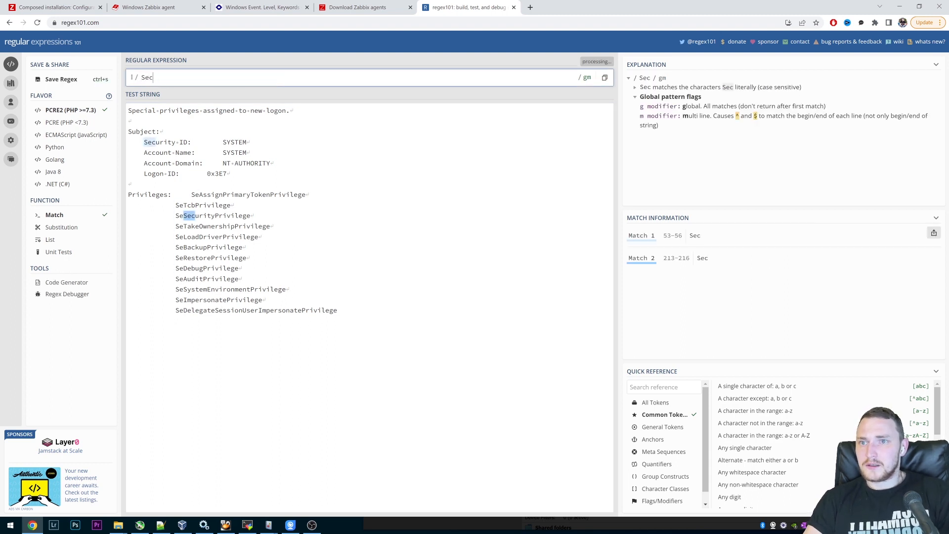
text(rity)
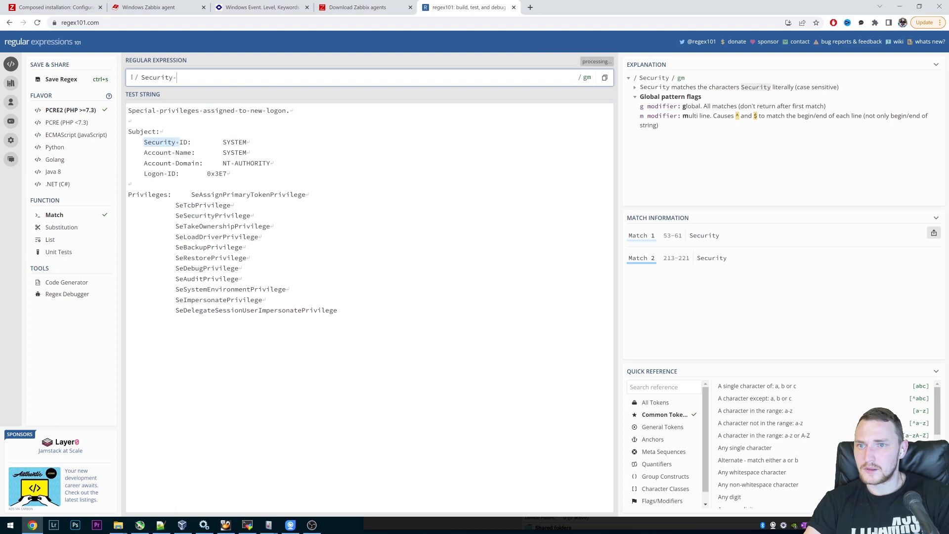
text( ID.*)
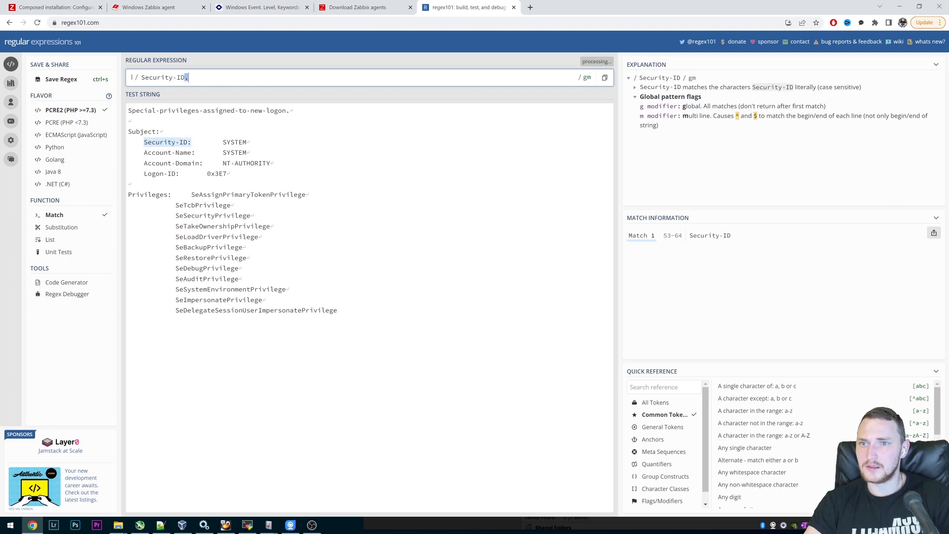
text(System)
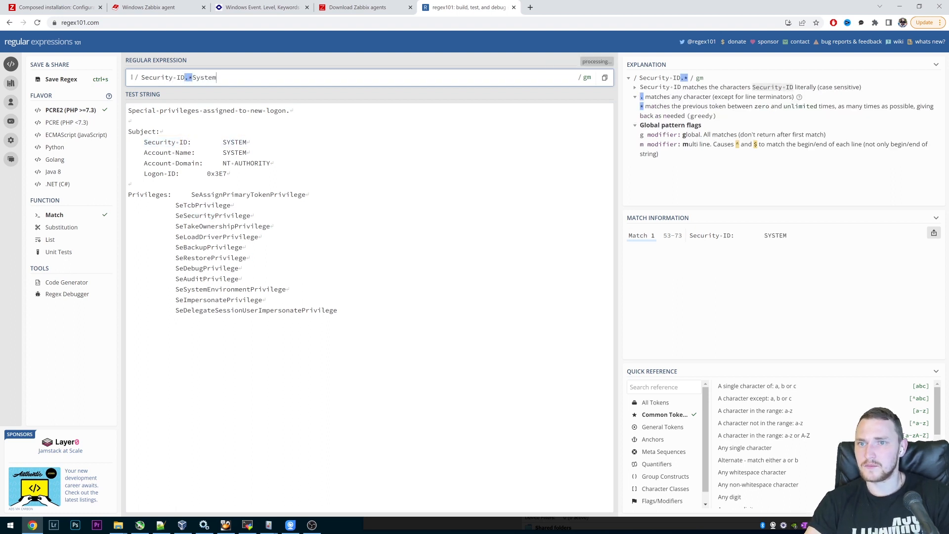
key(BackSpace)
key(BackSpace)
key(BackSpace)
key(BackSpace)
text(YSTEM)
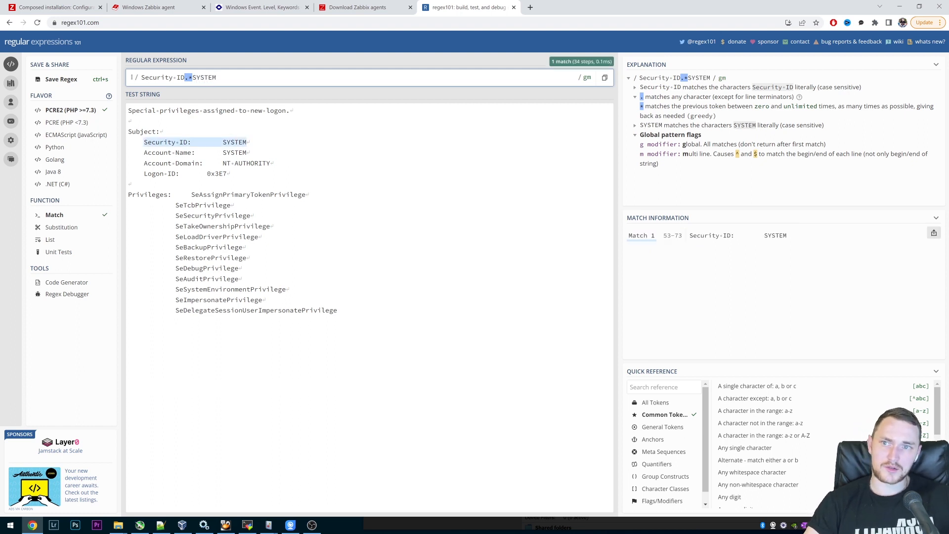
key(ctrl+a)
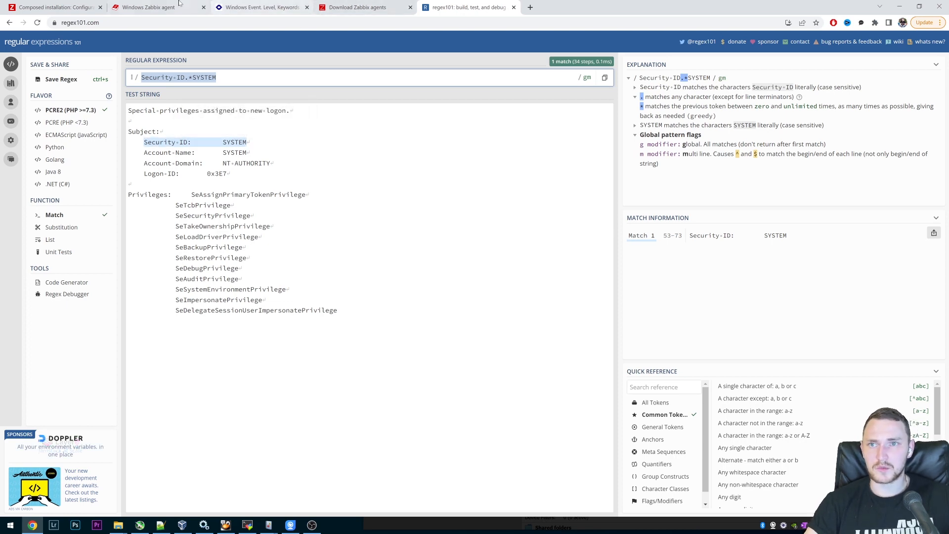
Check the regexp parameter in the agent item key documentation against the sample event
click(152, 7)
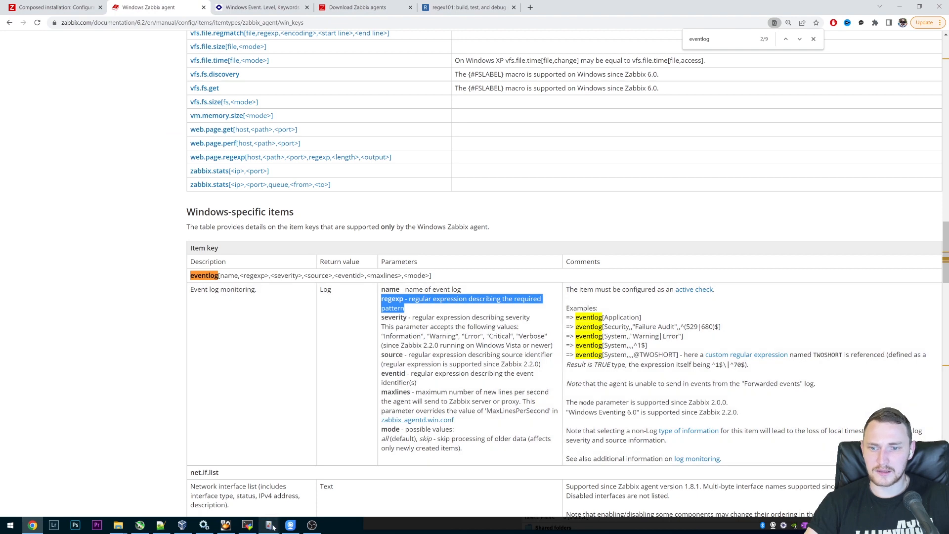
mouse_move(269, 525)
click(310, 500)
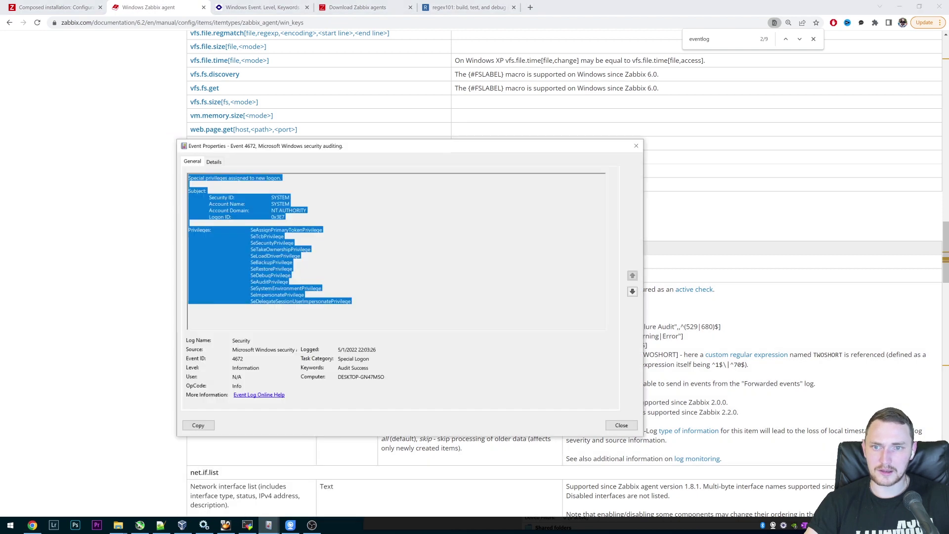
click(139, 288)
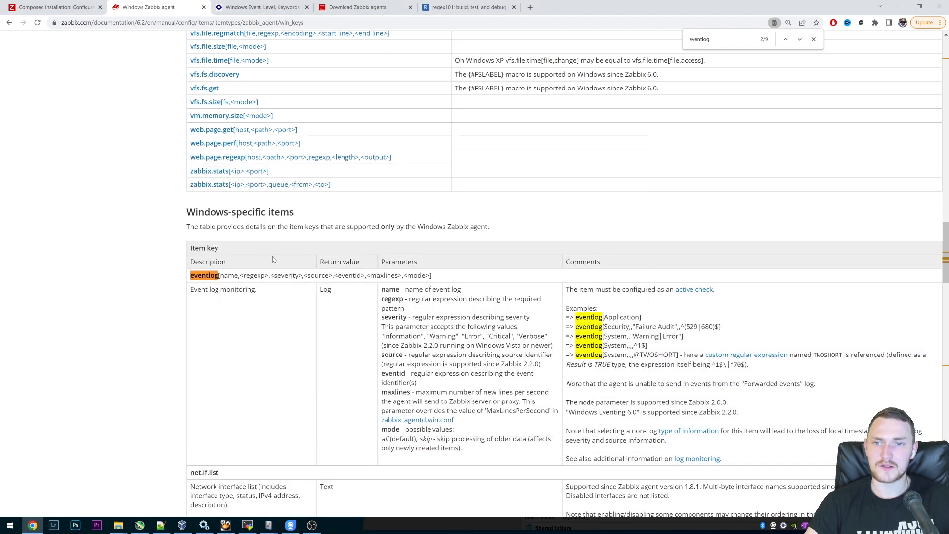
drag(240, 275, 261, 275)
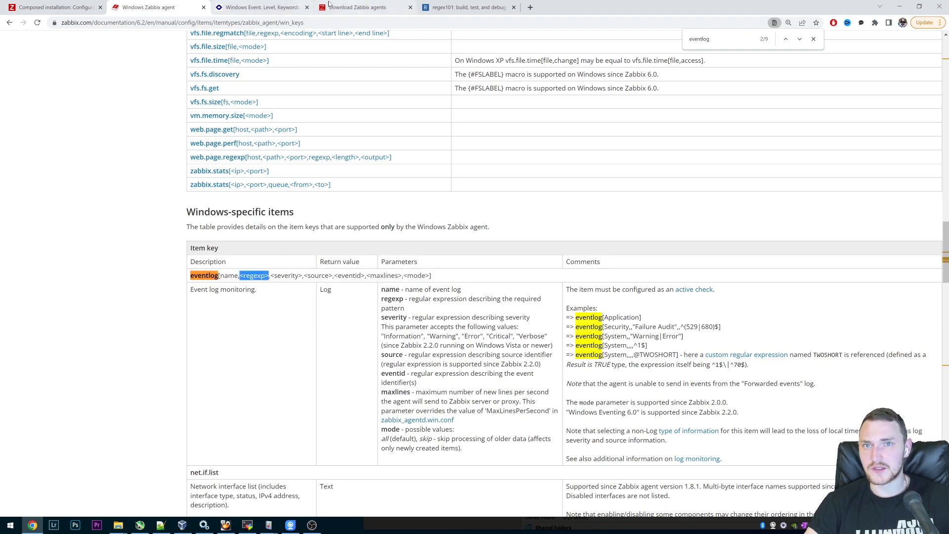
Delete the <regexp> placeholder from the item key, leaving that parameter empty
click(75, 4)
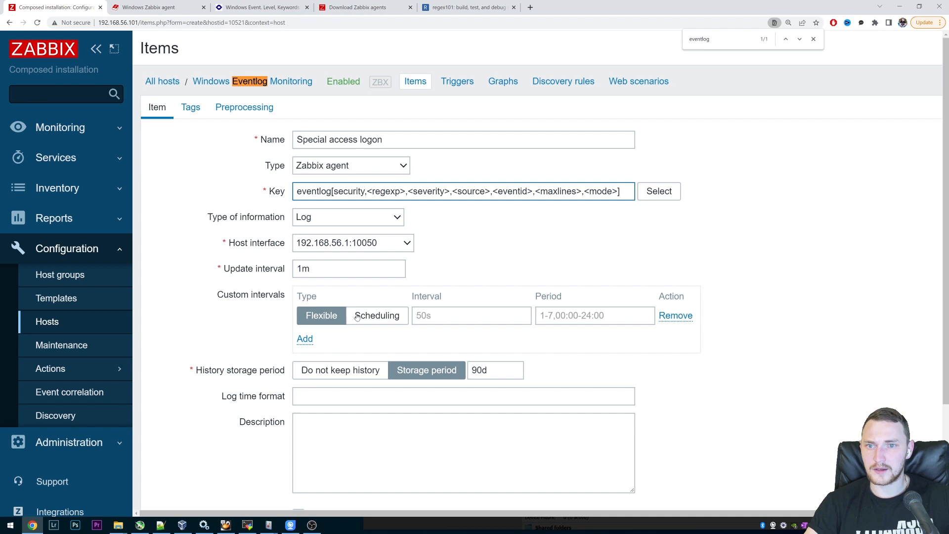
drag(367, 191, 405, 192)
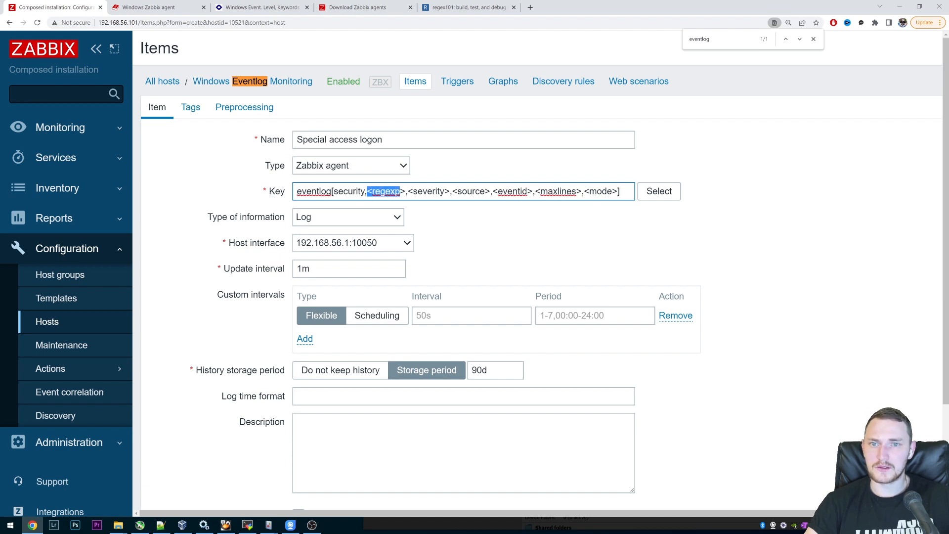
key(Delete)
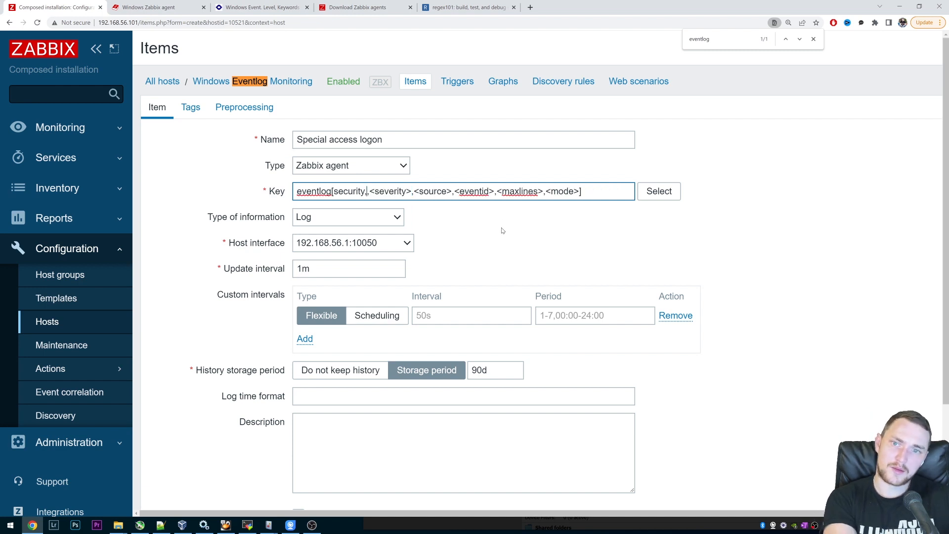
Check the sample event's Level and compare event levels in the article and agent documentation
drag(373, 191, 394, 192)
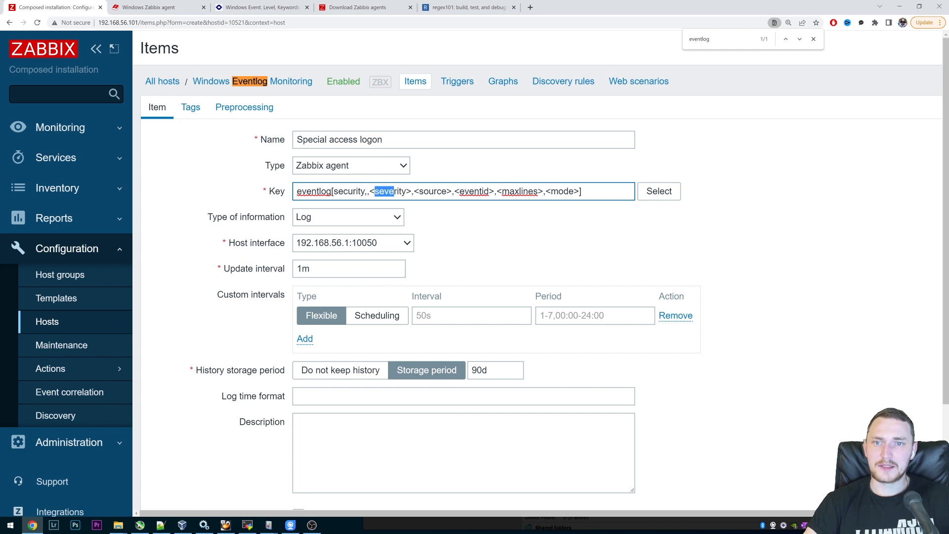
mouse_move(269, 526)
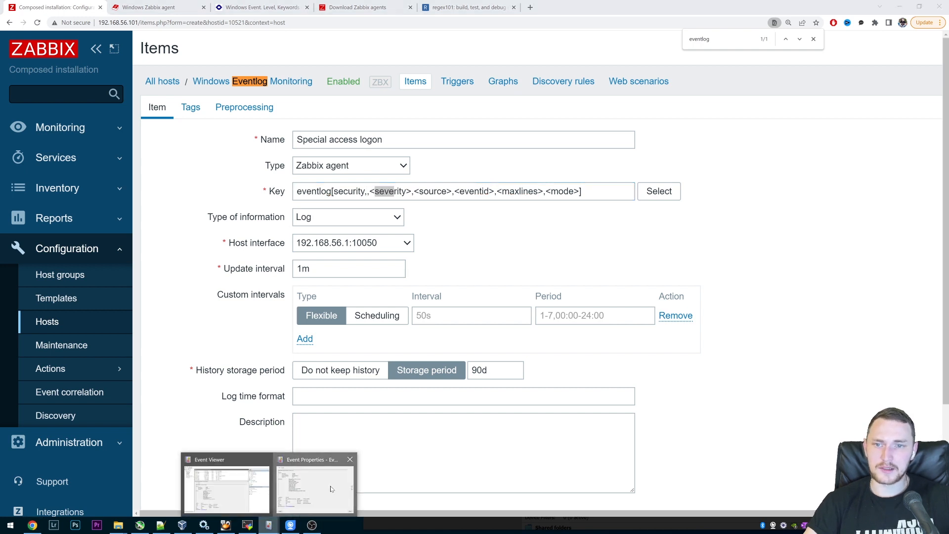
click(333, 490)
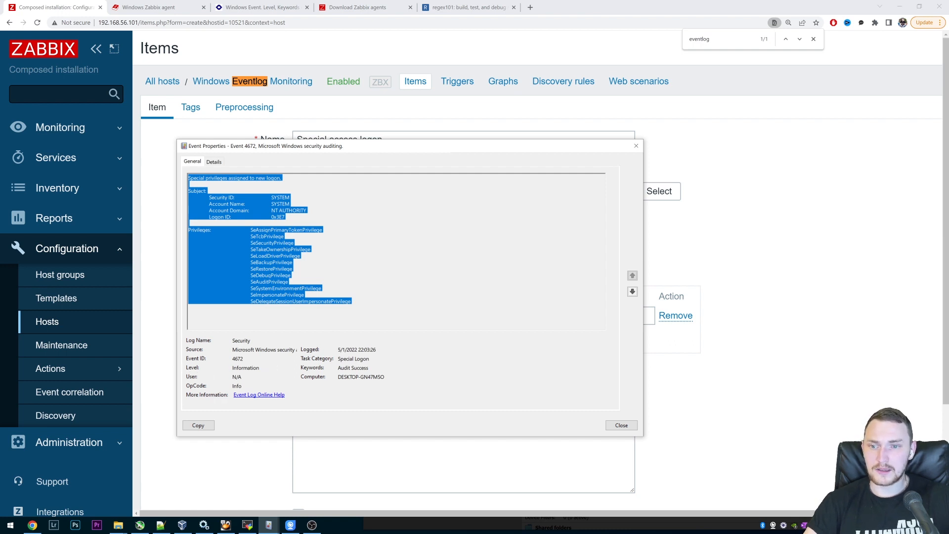
double_click(252, 367)
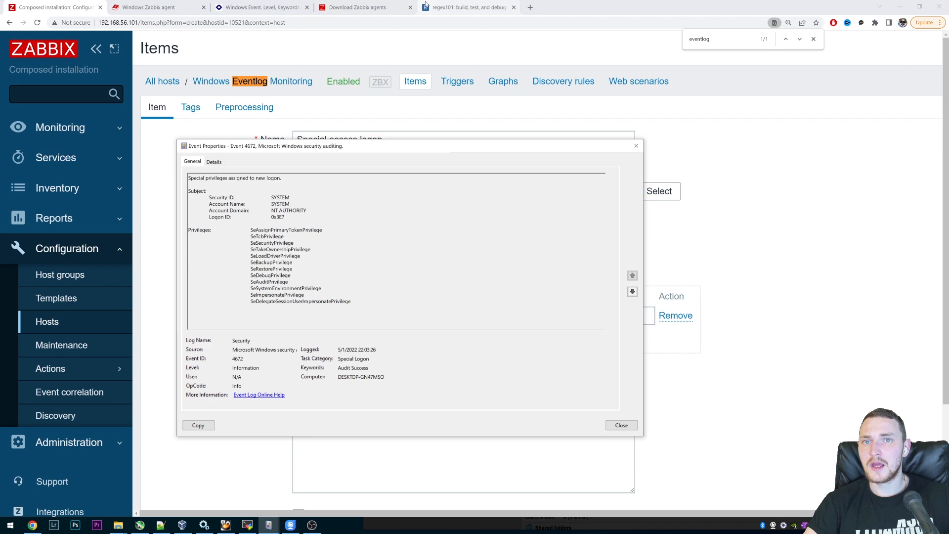
click(468, 7)
click(343, 7)
click(289, 7)
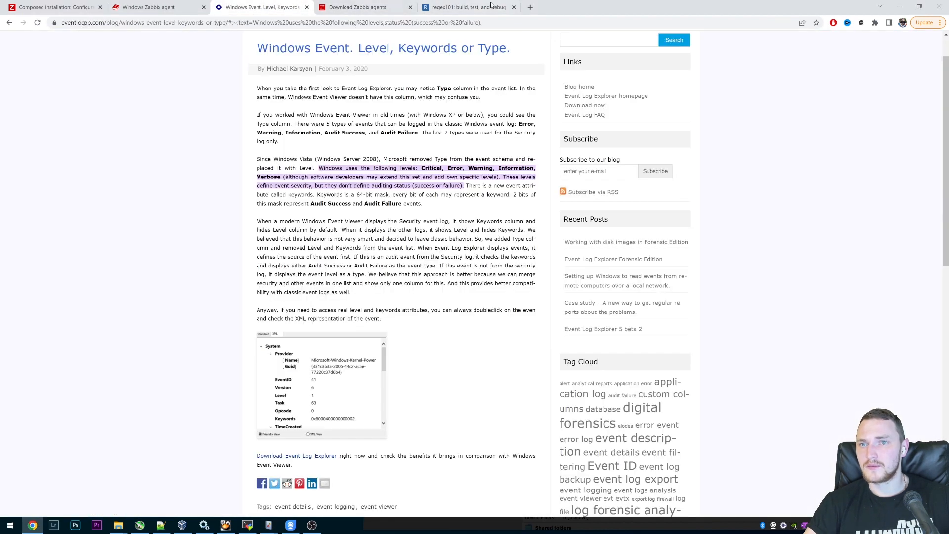
scroll(420, 80, up, 1)
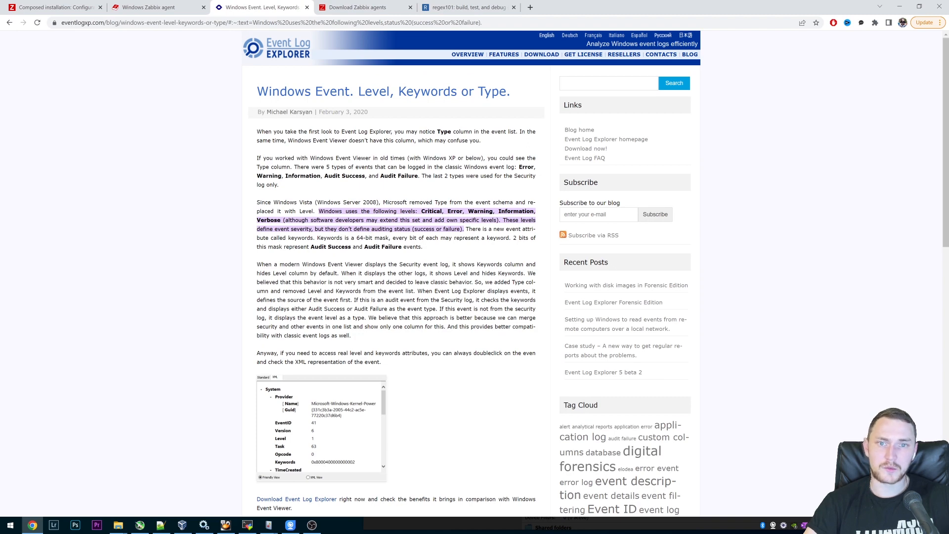
scroll(456, 255, down, 1)
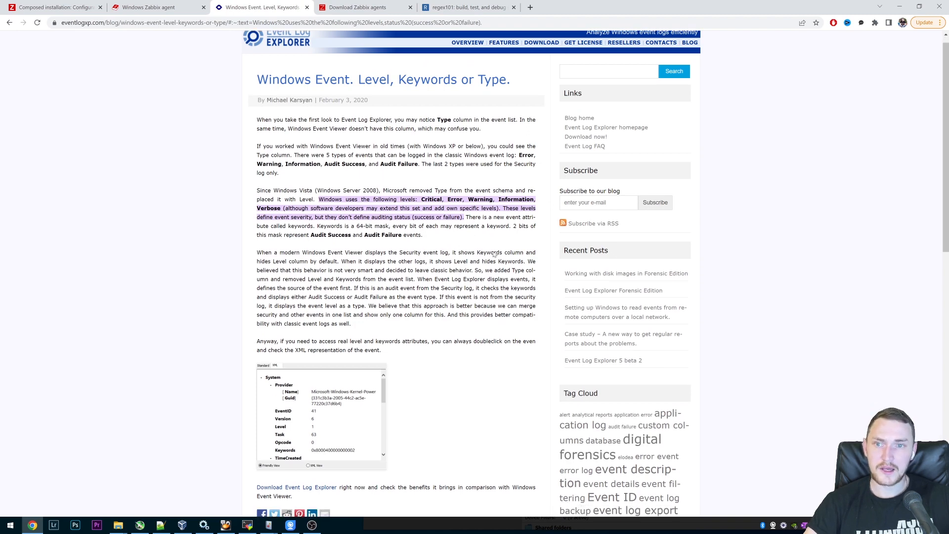
scroll(475, 249, up, 1)
click(322, 7)
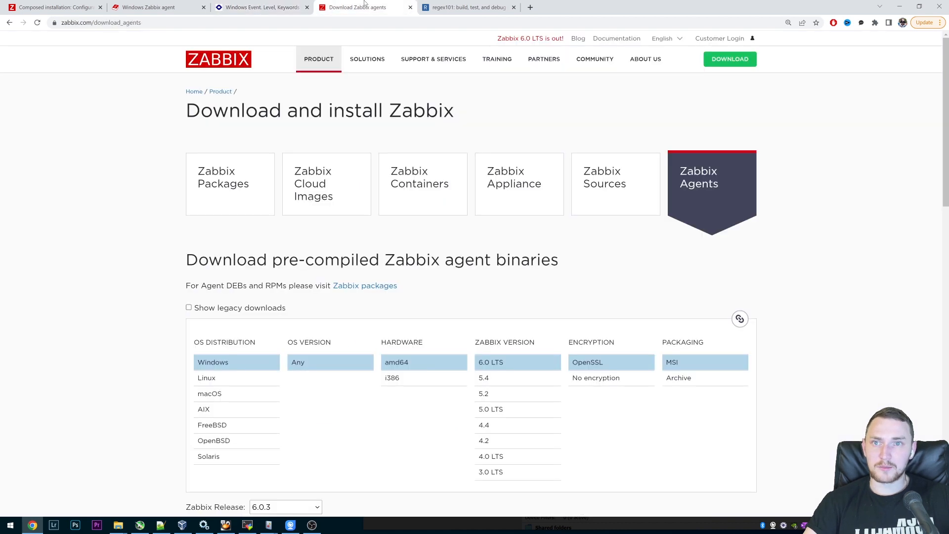
key(ctrl+Tab)
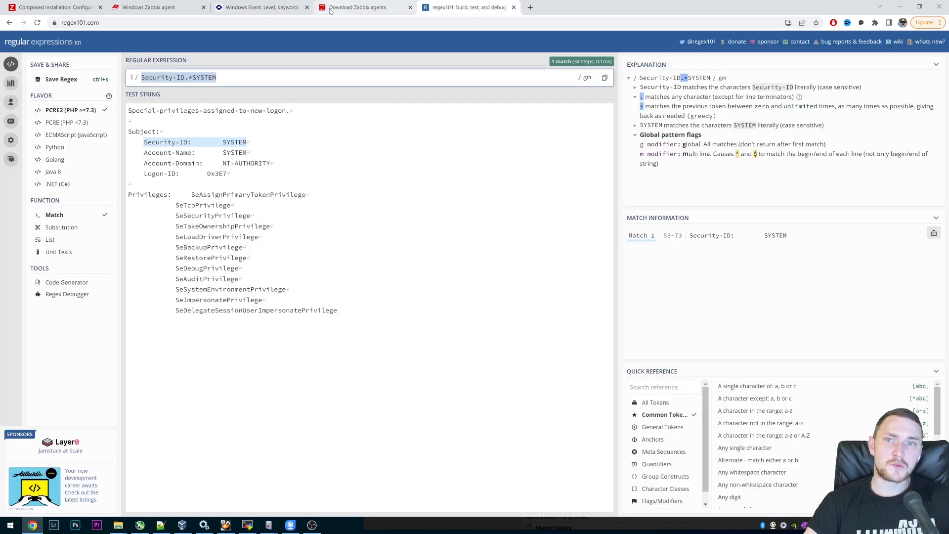
click(286, 7)
click(176, 6)
click(234, 7)
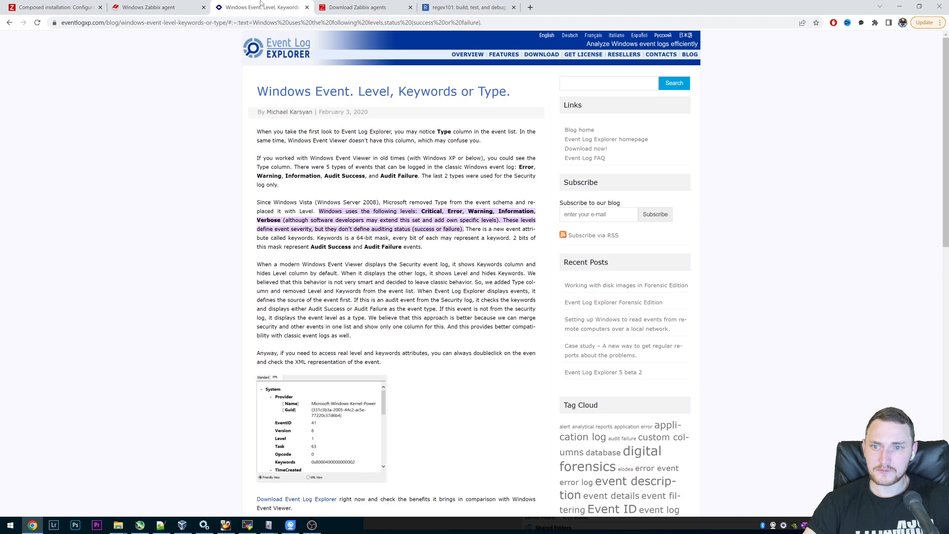
key(ctrl+shift+Tab)
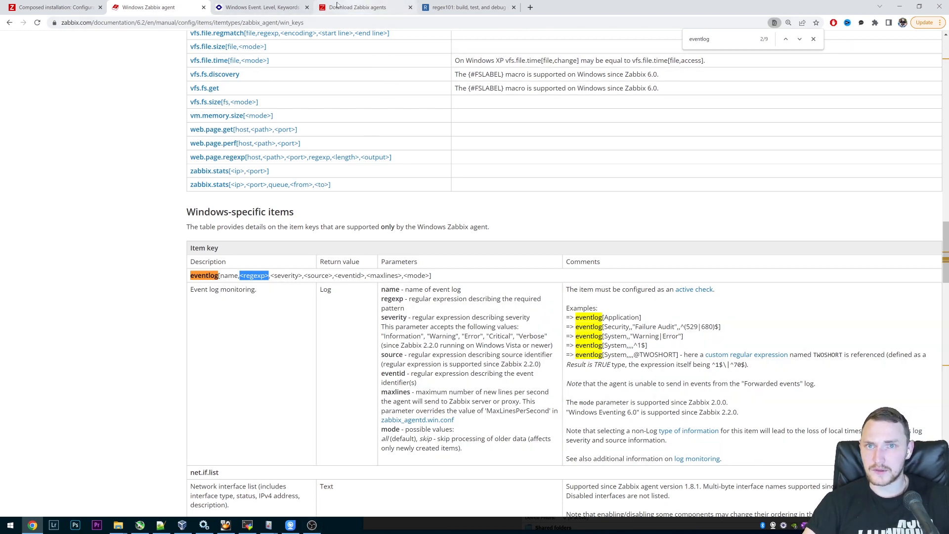
Replace the <severity> placeholder in the item key with Critical
click(67, 7)
click(367, 191)
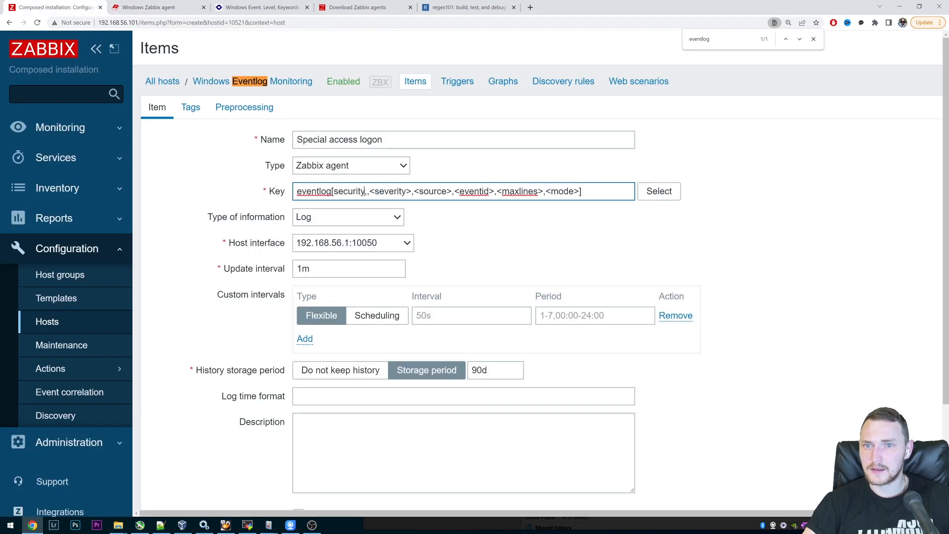
drag(370, 190, 413, 190)
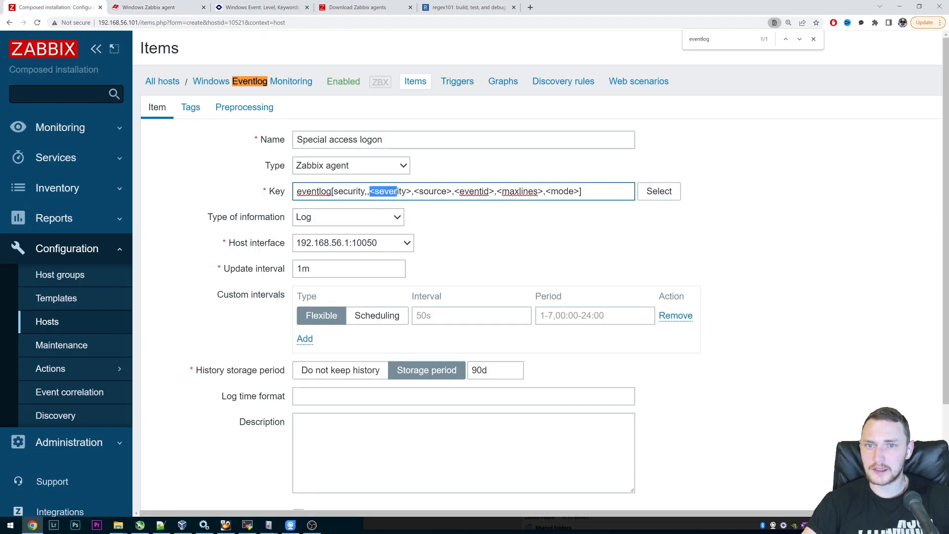
text(Critical)
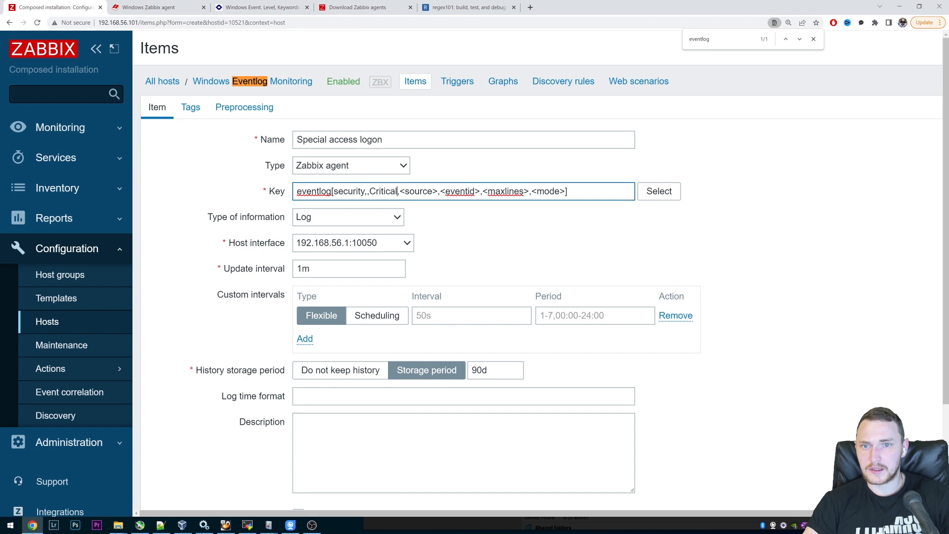
drag(399, 191, 439, 190)
Remove the <source> placeholder from the item key after reviewing the docs and event properties
click(269, 526)
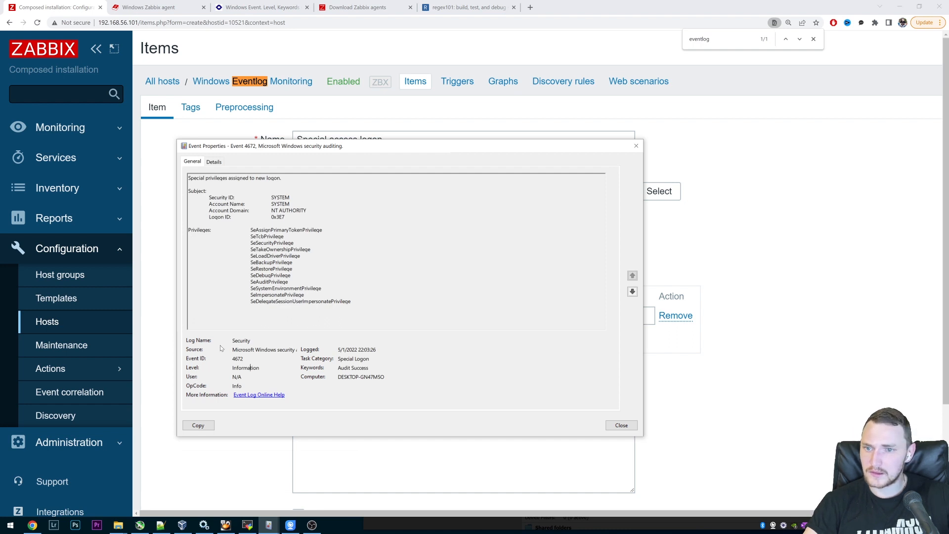
drag(270, 350, 297, 349)
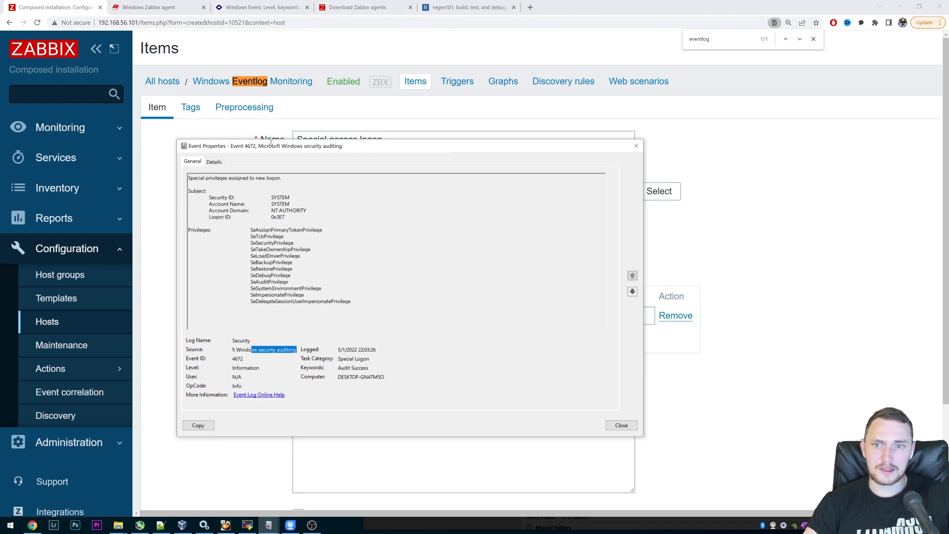
click(156, 7)
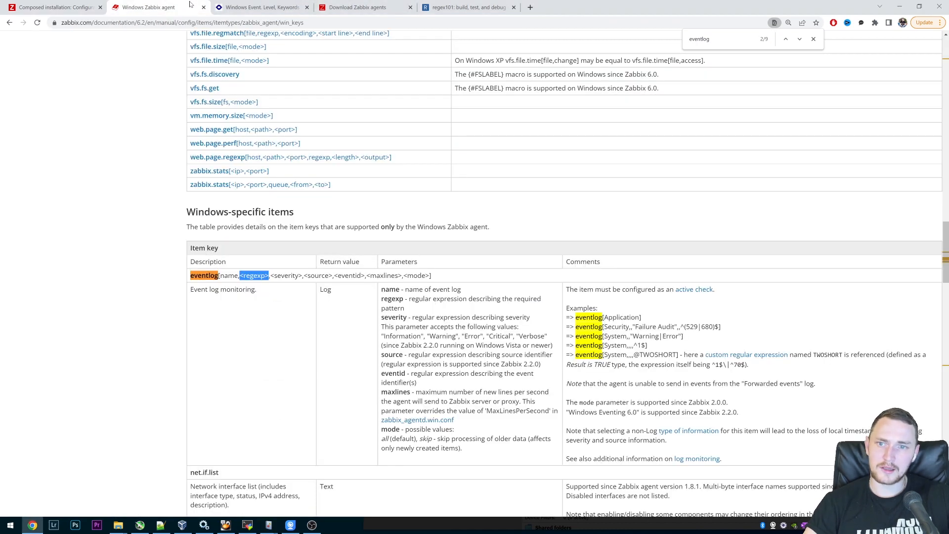
click(269, 7)
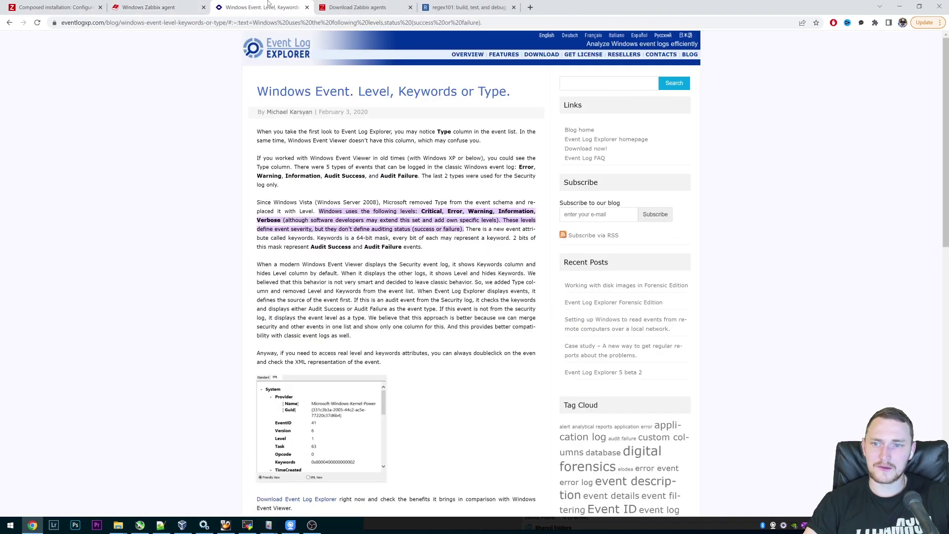
click(153, 7)
click(88, 6)
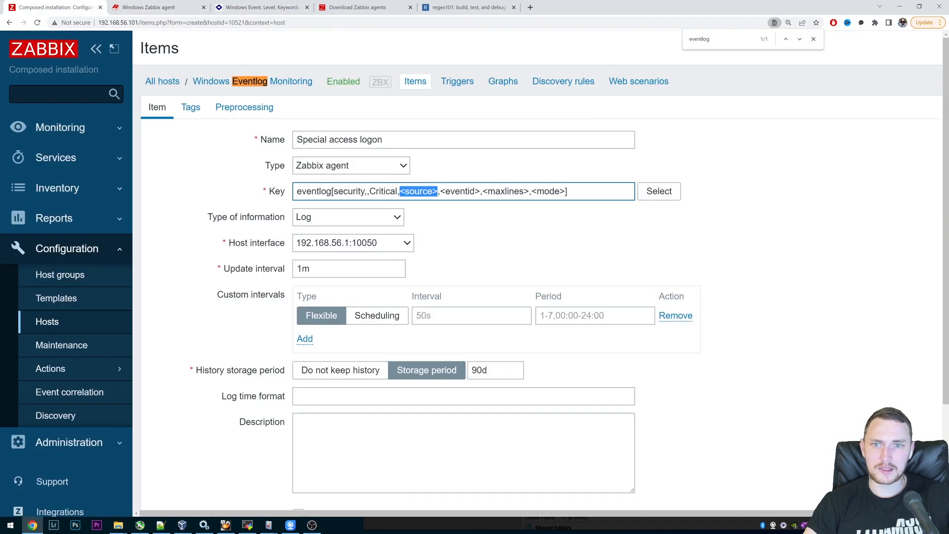
drag(400, 192, 438, 191)
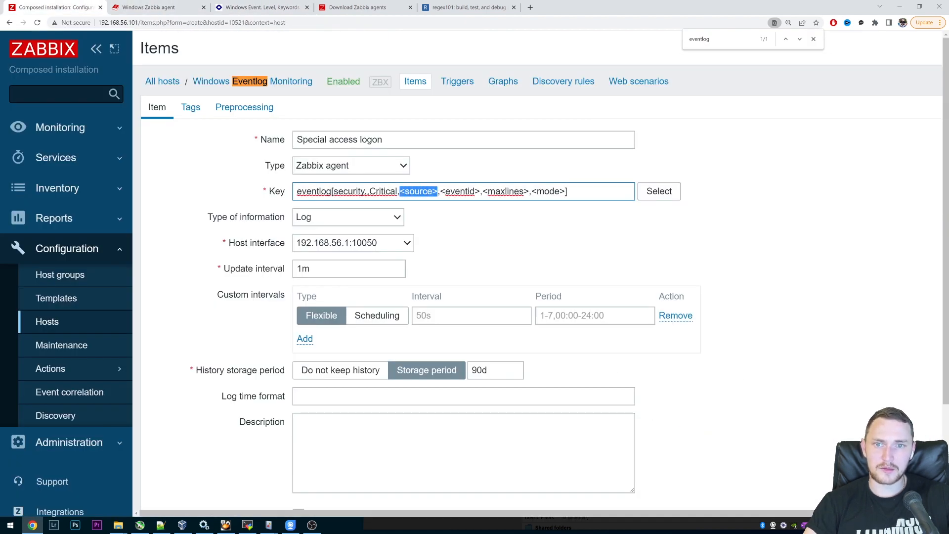
key(BackSpace)
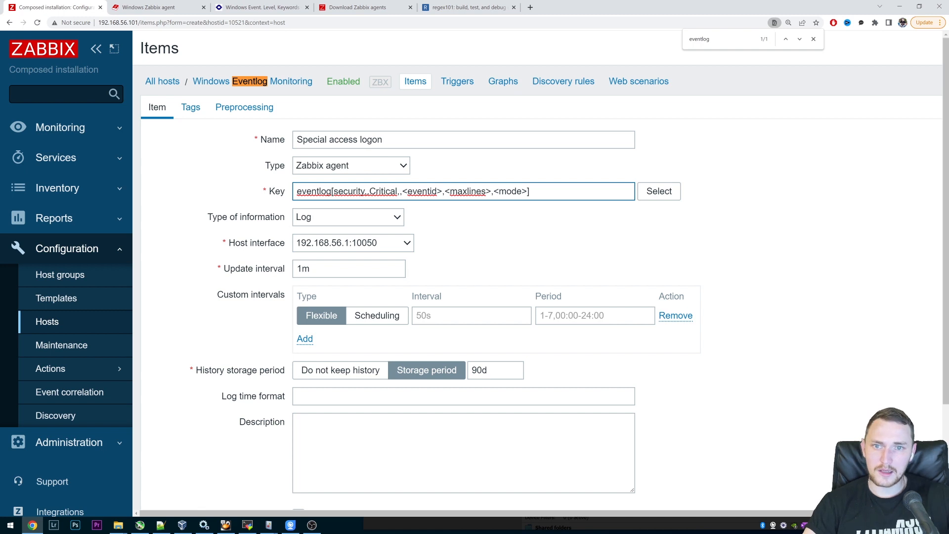
Select the <eventid> placeholder and read Event ID 4672 from the event properties
drag(402, 191, 443, 192)
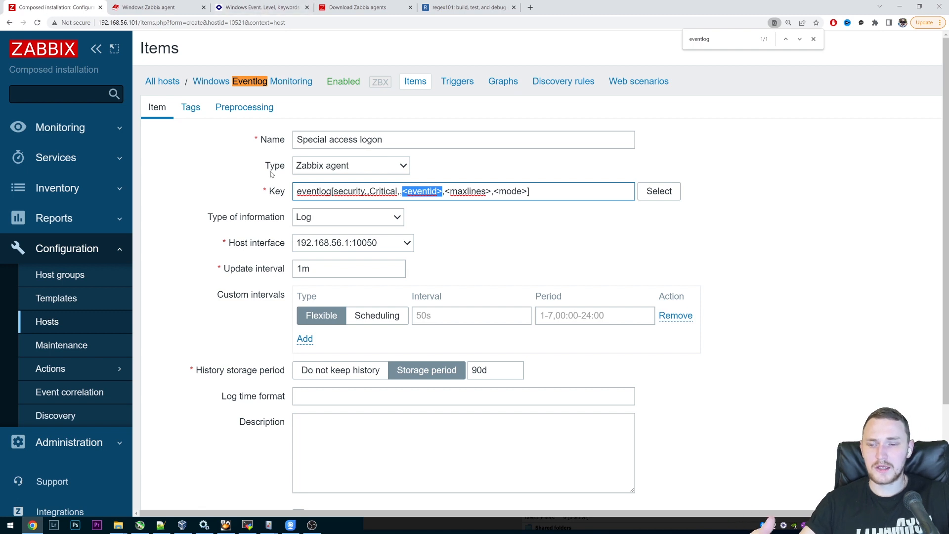
click(279, 528)
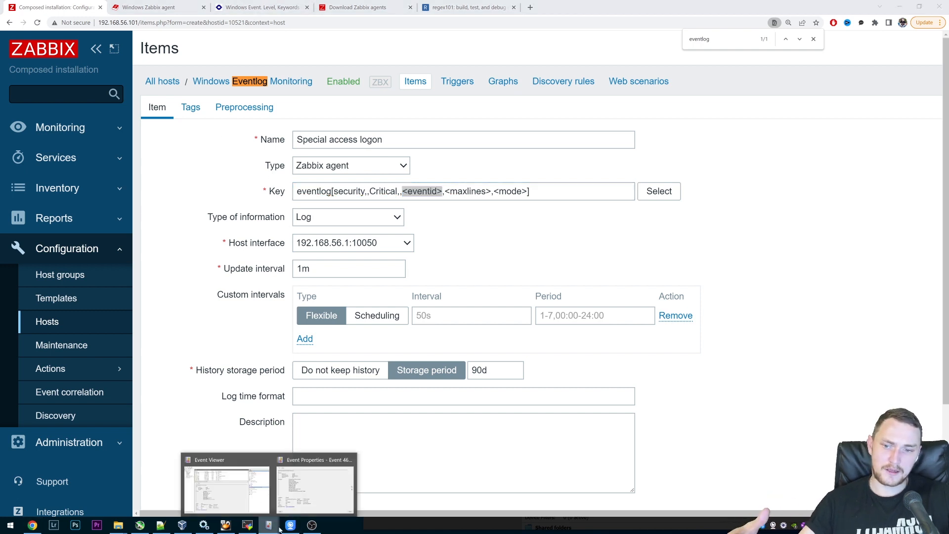
click(316, 485)
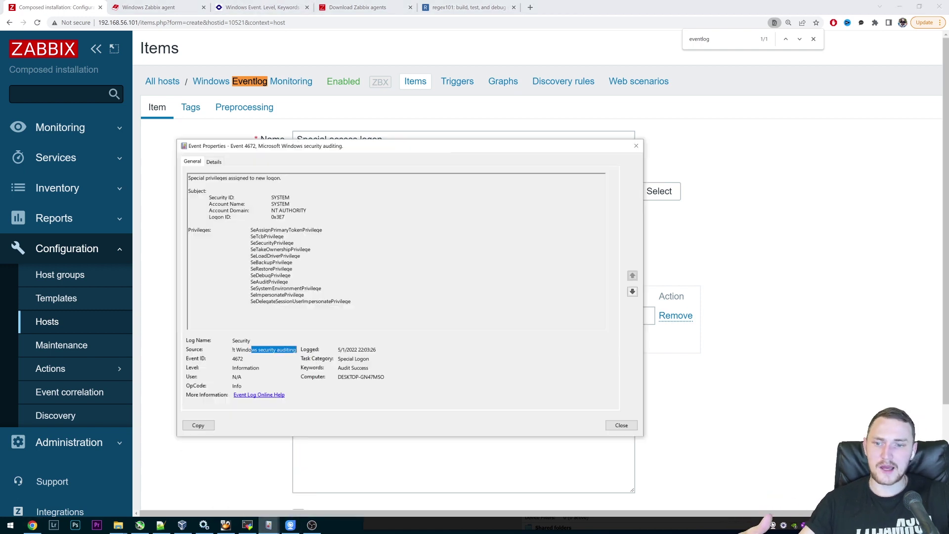
double_click(237, 358)
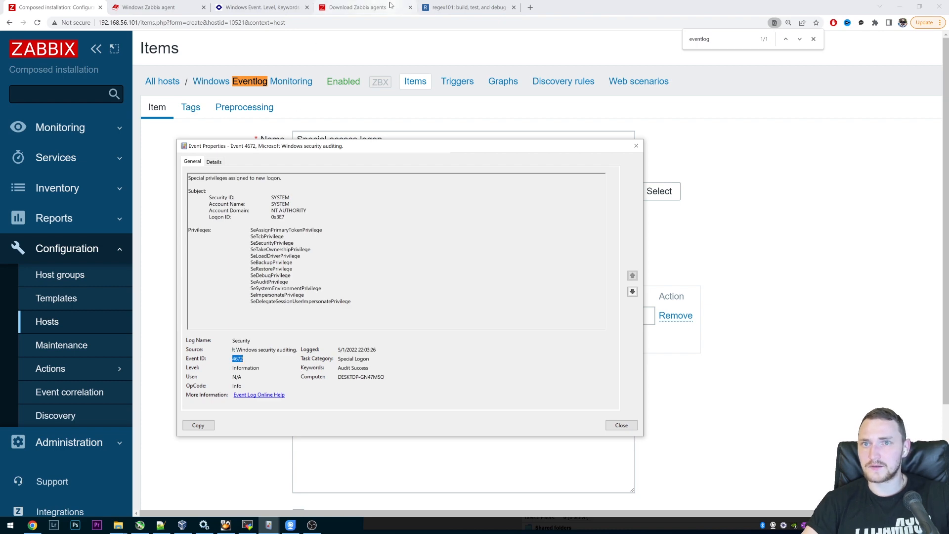
Search Google for 'windows eventid 4672' and read the ManageEngine article on special logon privileges
click(358, 7)
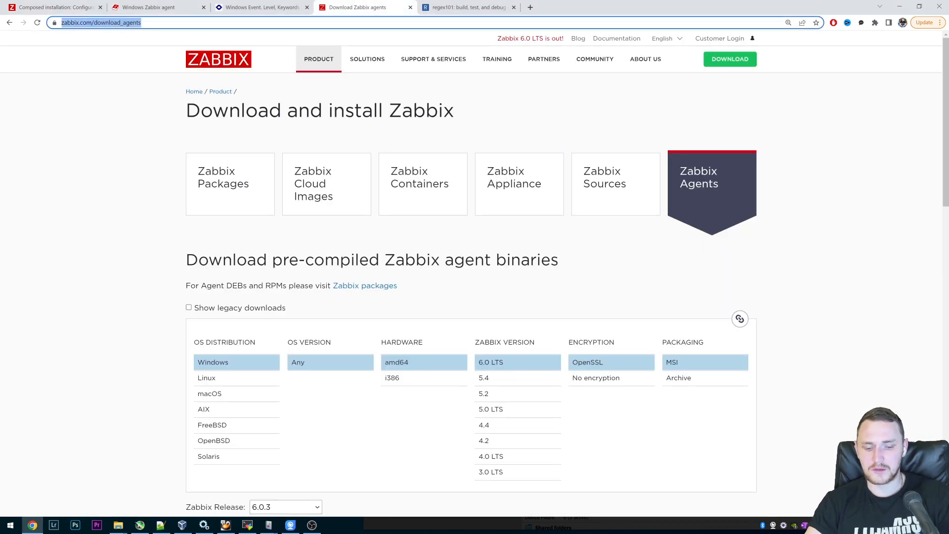
text(windows eventid)
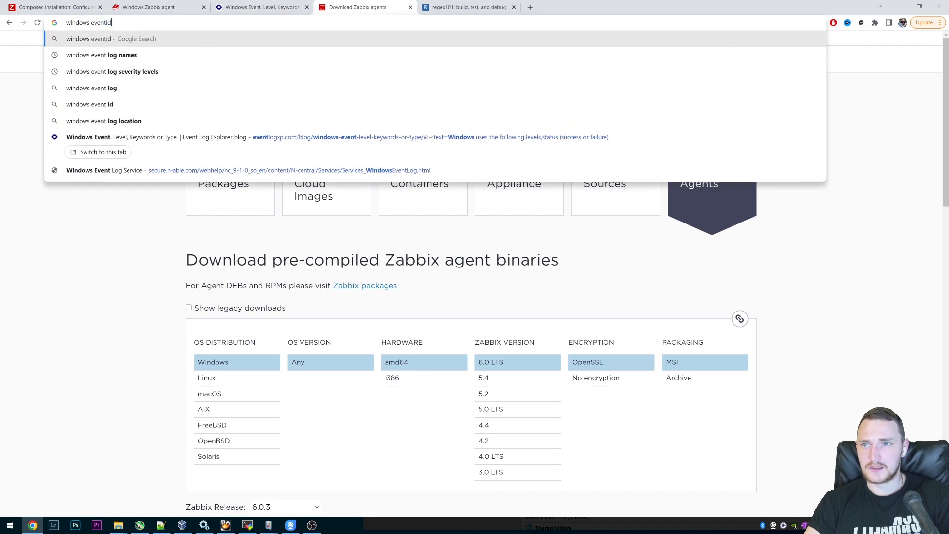
text( 4672)
key(Return)
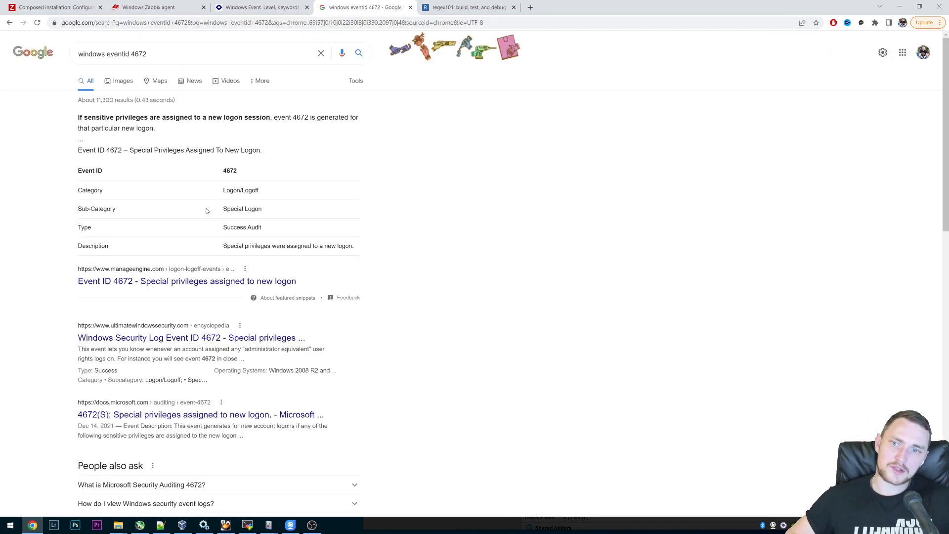
click(150, 285)
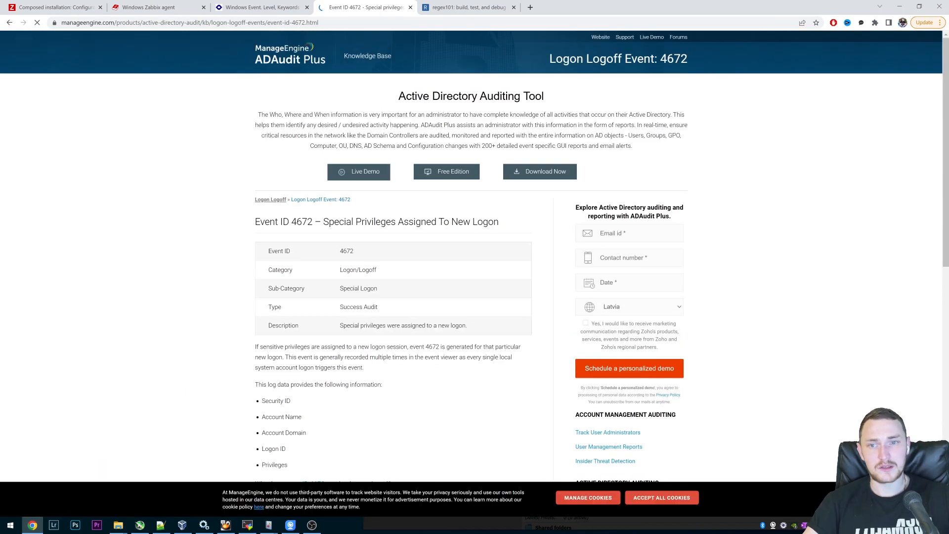
scroll(361, 290, down, 2)
scroll(512, 295, up, 2)
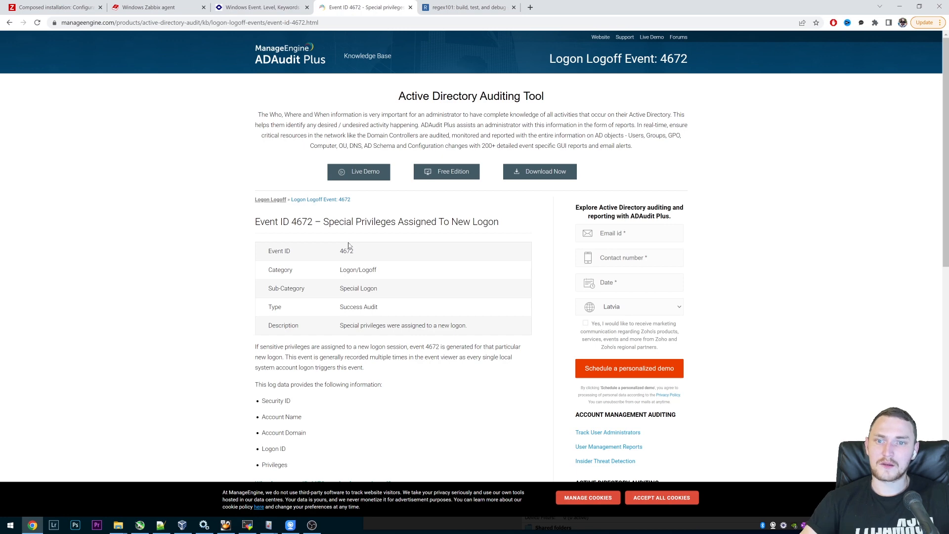
click(223, 7)
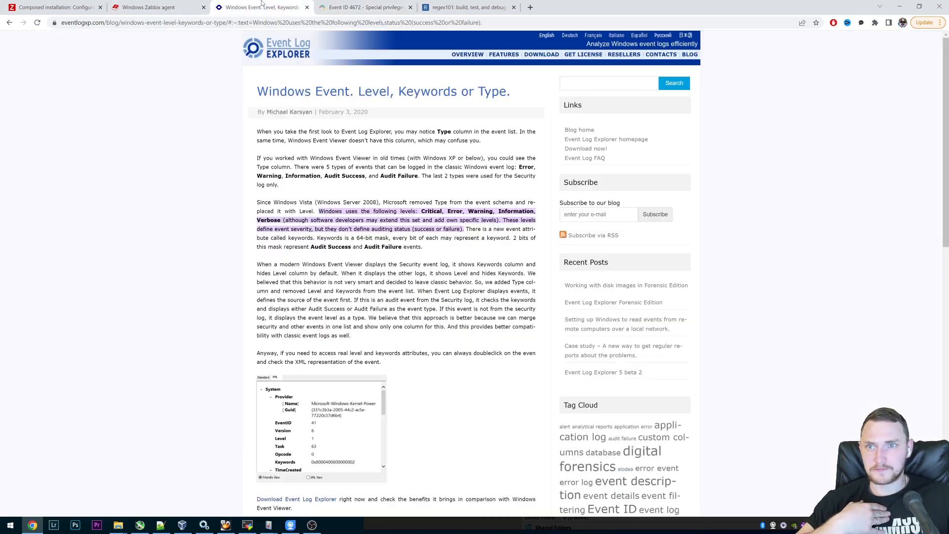
click(164, 8)
Delete the <eventid> and <maxlines> placeholders from the item key, leaving them empty
click(89, 8)
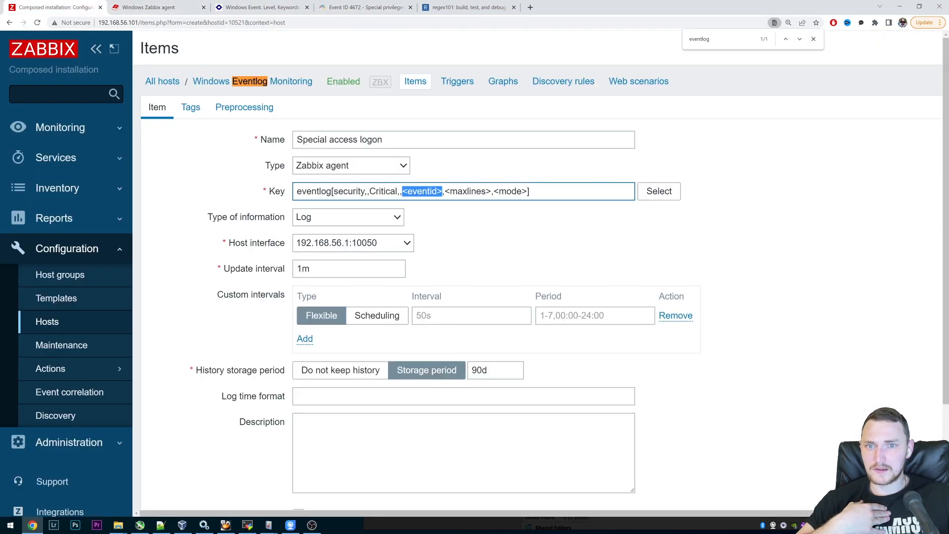
drag(403, 192, 442, 192)
key(Delete)
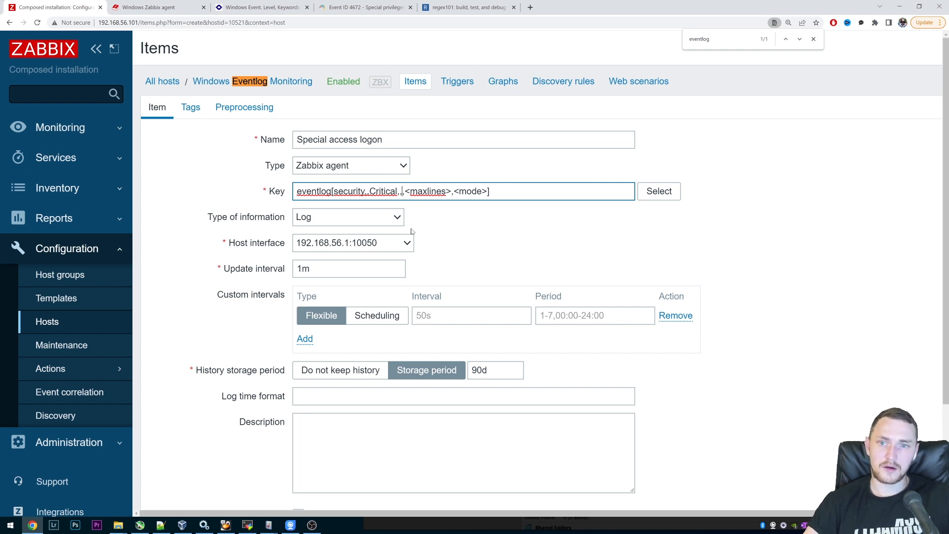
drag(404, 191, 451, 191)
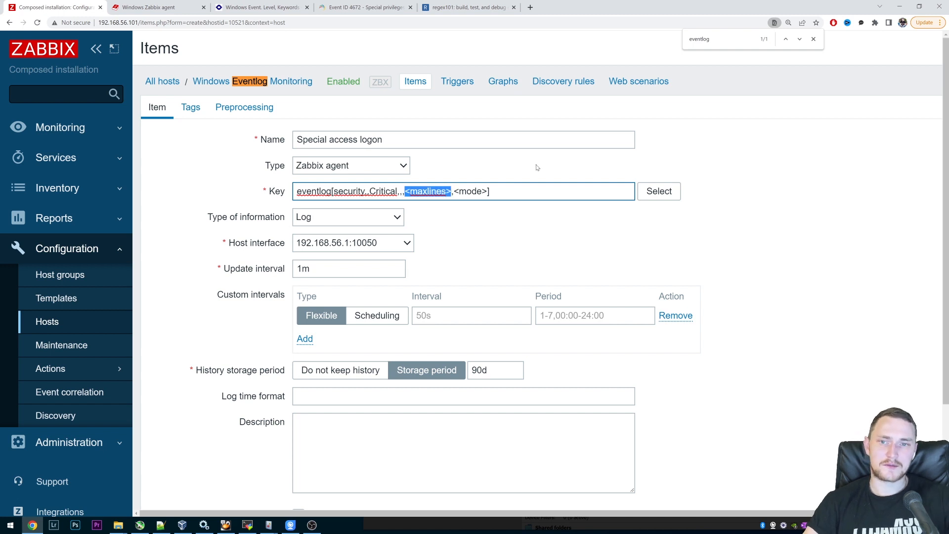
key(BackSpace)
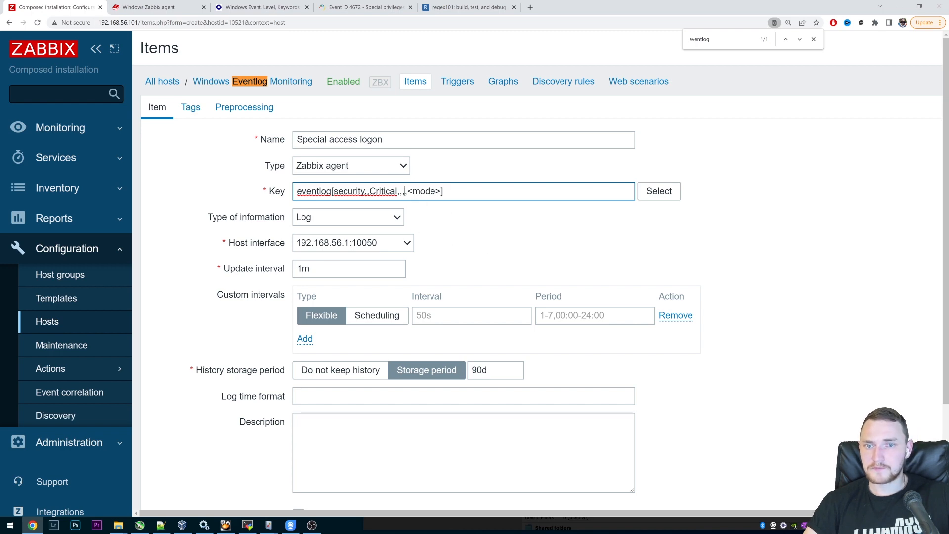
Read the mode parameter's skip option in the Windows agent documentation
click(155, 7)
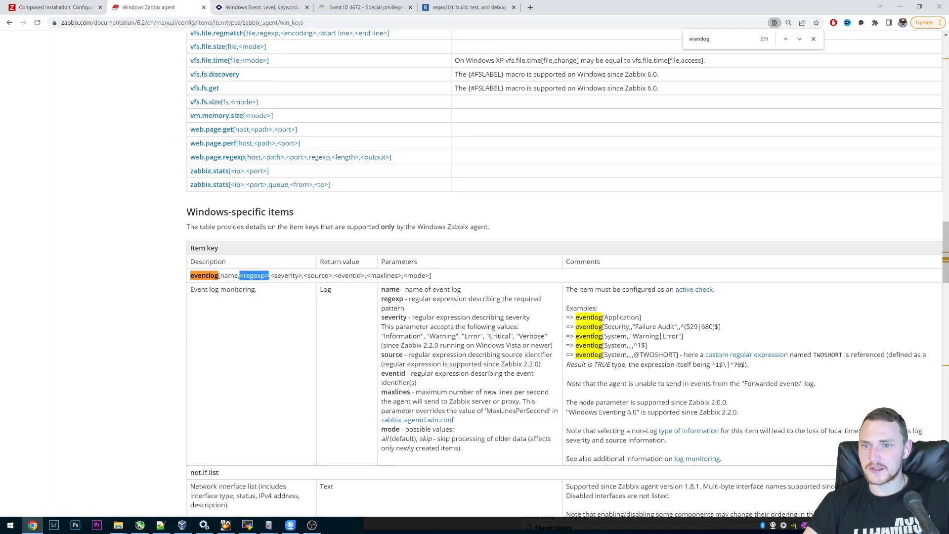
scroll(514, 389, down, 2)
drag(381, 343, 457, 353)
click(445, 349)
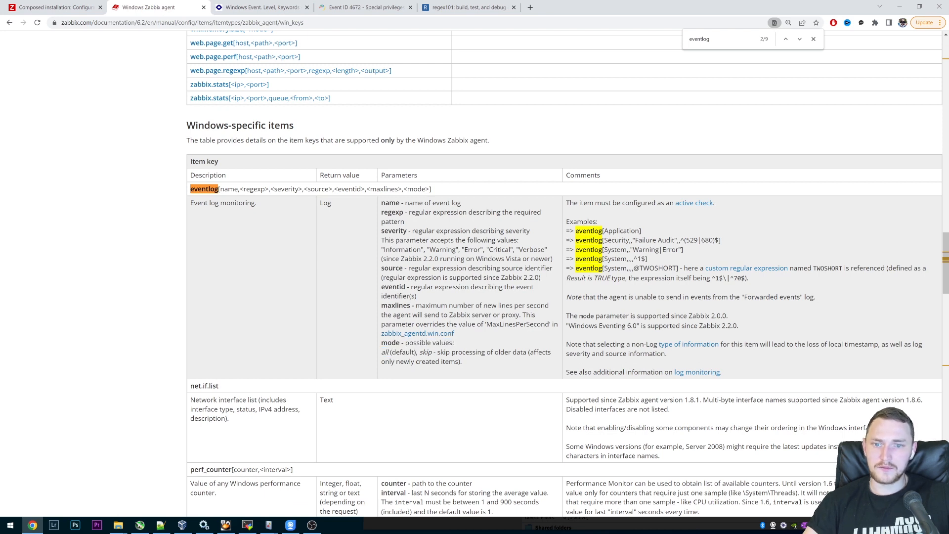
drag(418, 351, 484, 353)
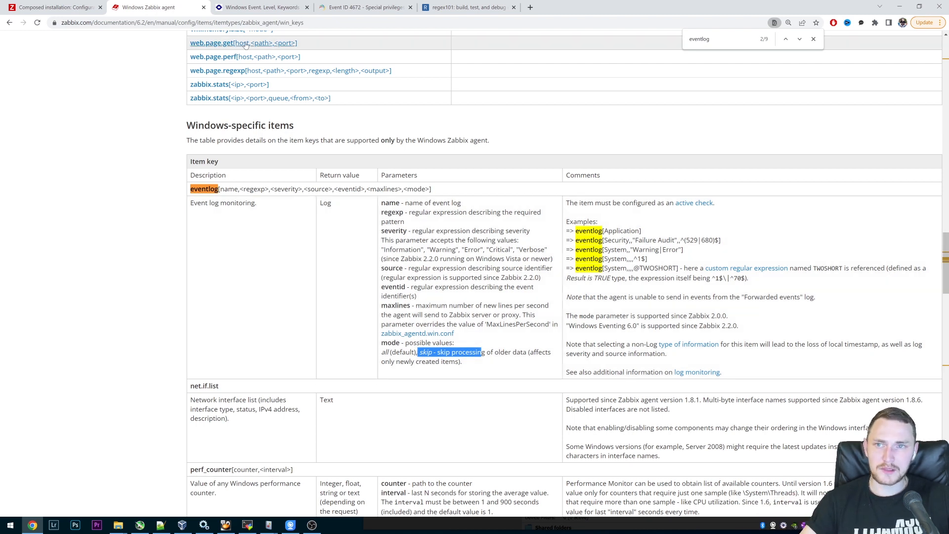
Replace the <mode> placeholder with skip, keeping Type of information as Log
key(ctrl+shift+Tab)
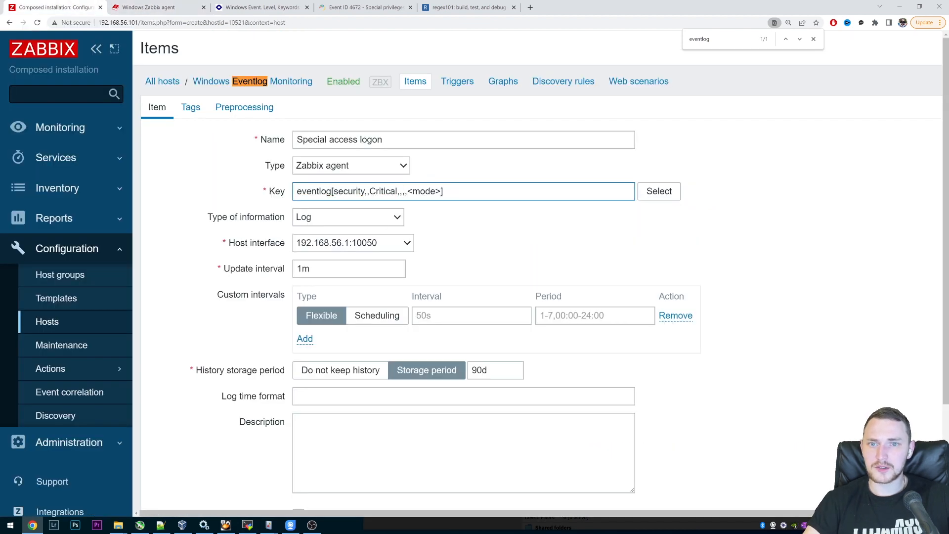
double_click(425, 192)
key(Left)
key(Left)
key(shift+Right)
key(shift+Right)
key(shift+Right)
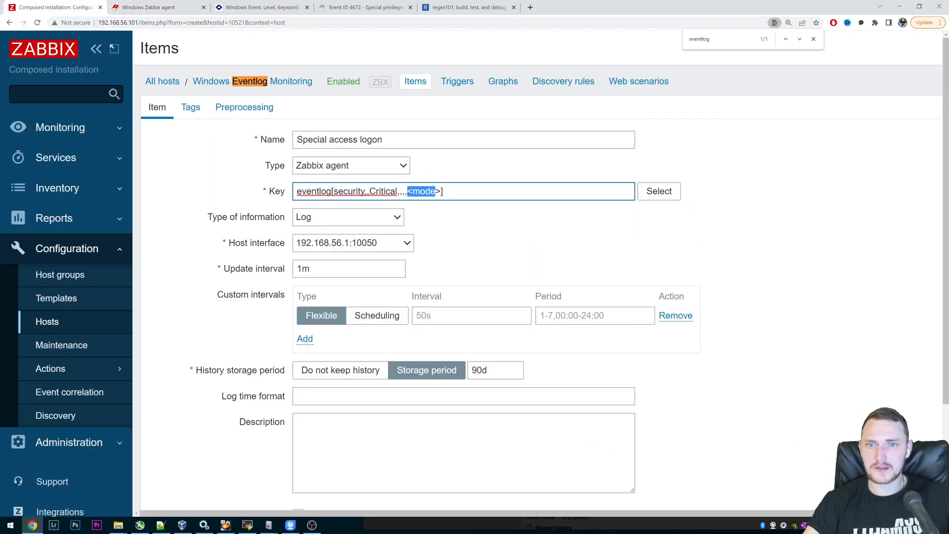
text(skip)
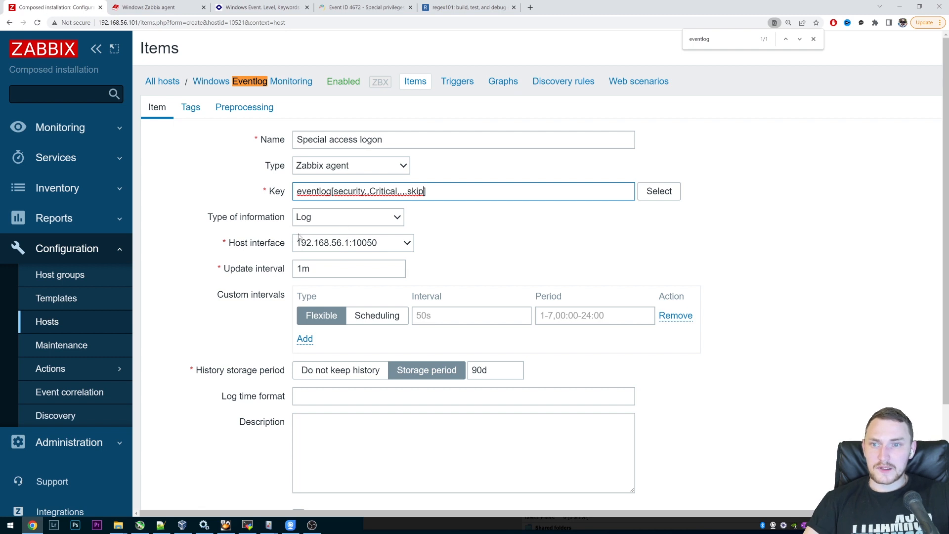
drag(221, 217, 320, 223)
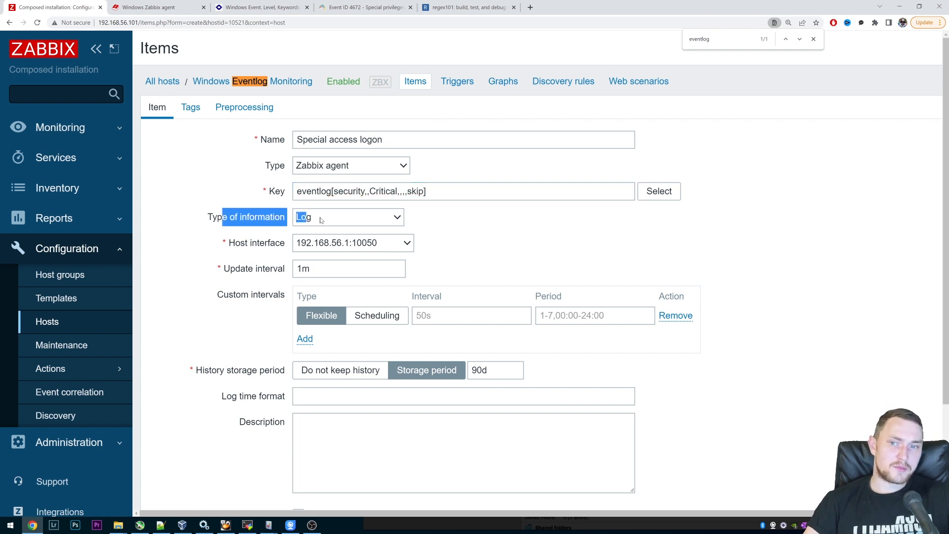
click(363, 222)
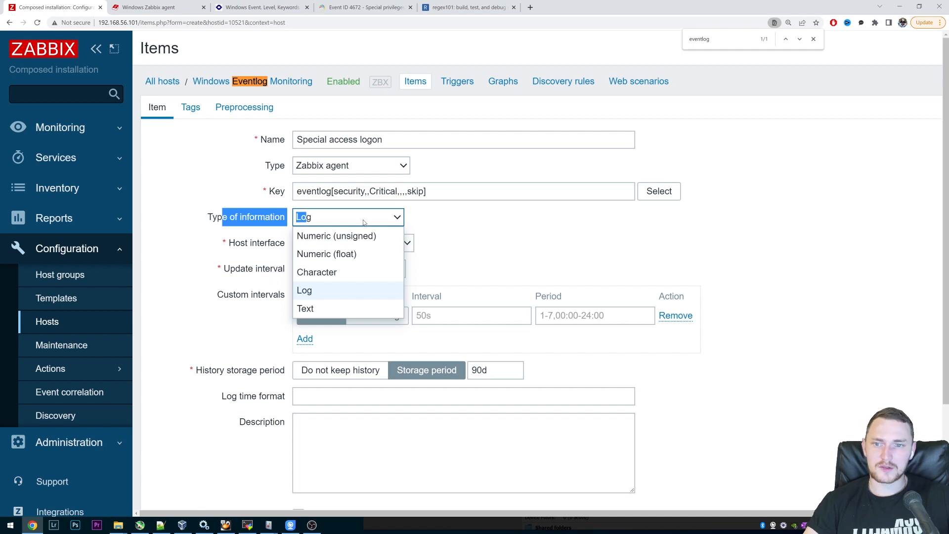
click(364, 222)
click(462, 230)
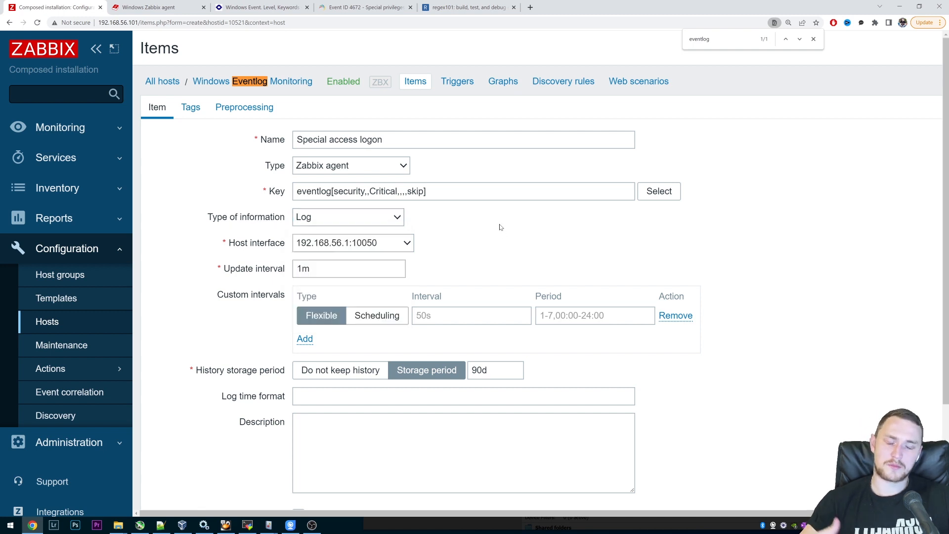
Set the update interval to 10s and add the Special access logon item
key(Tab)
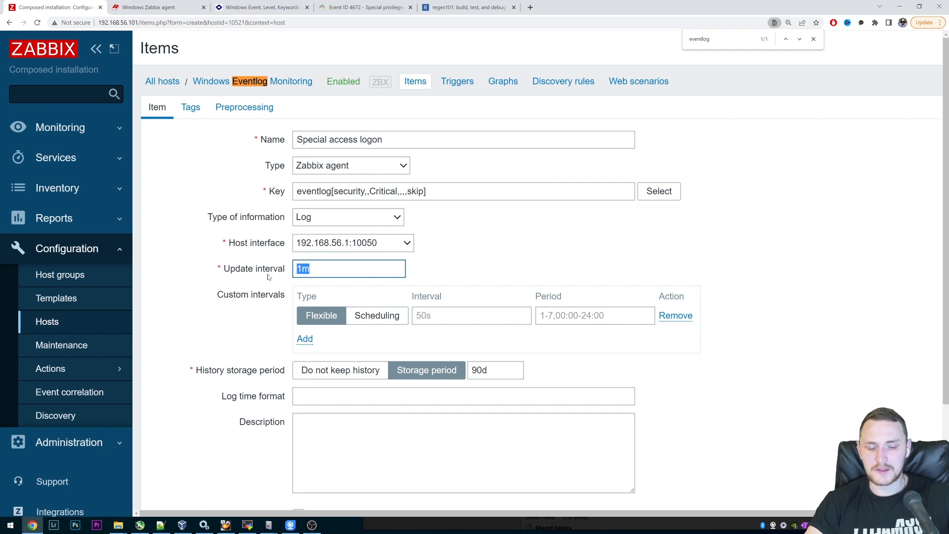
text(10s)
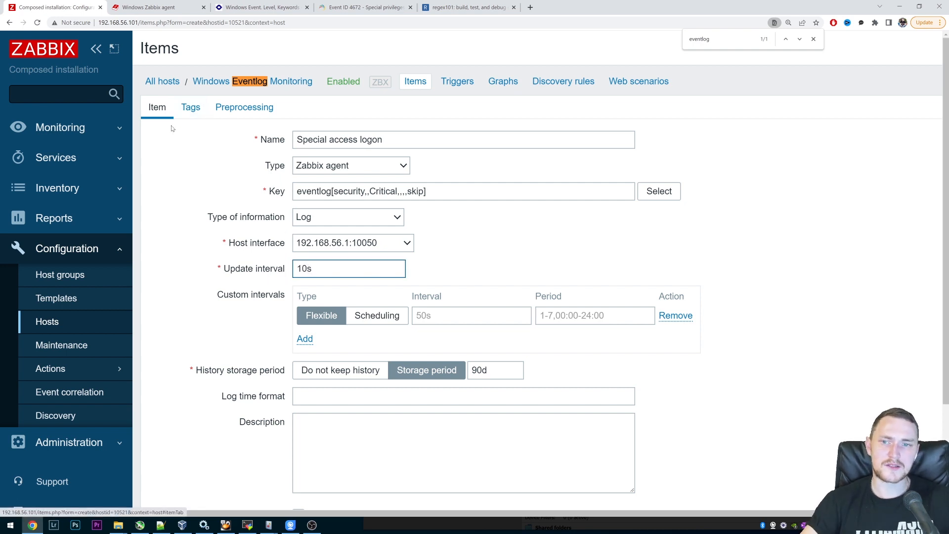
key(ctrl+a)
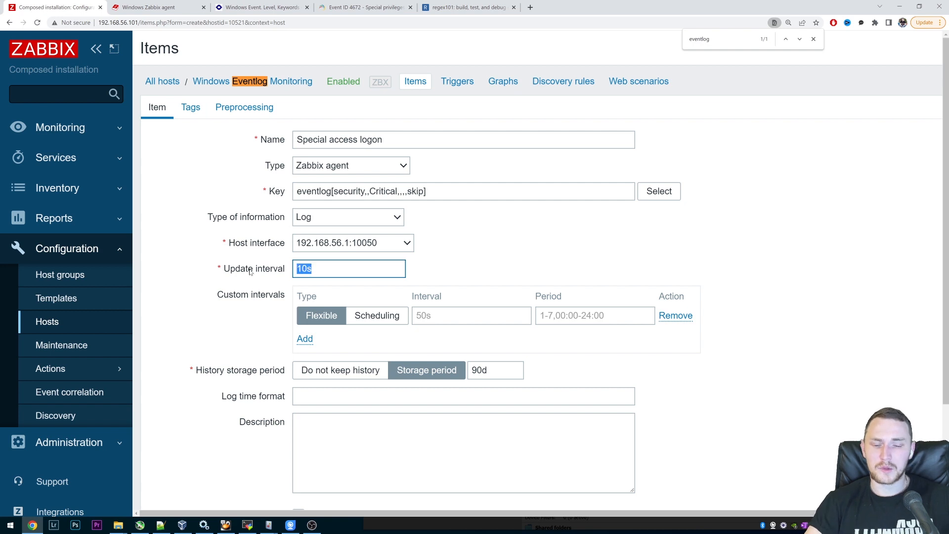
text(30m)
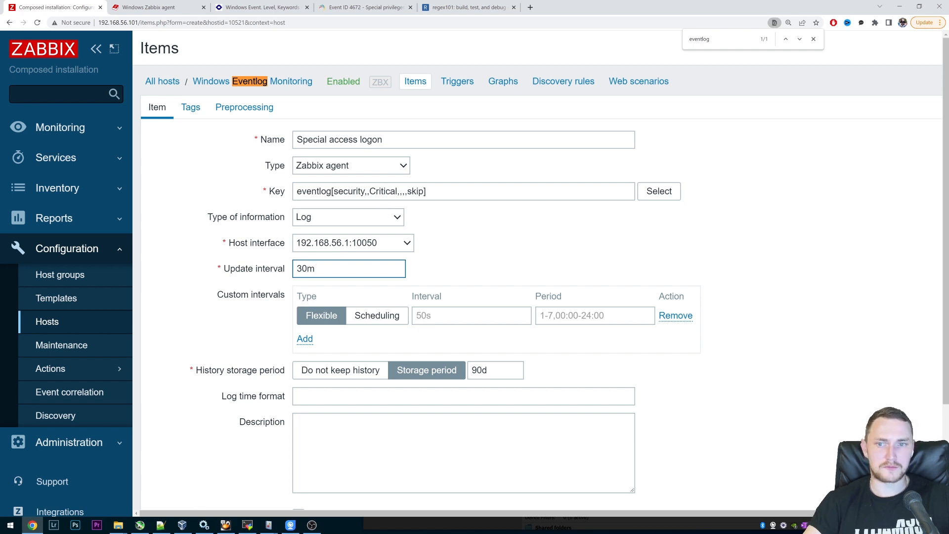
key(ctrl+a)
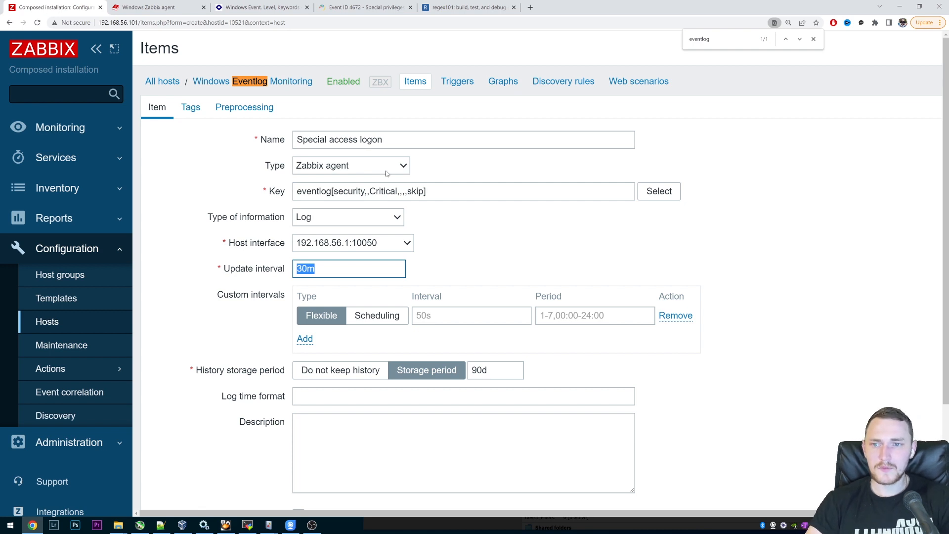
text(10s)
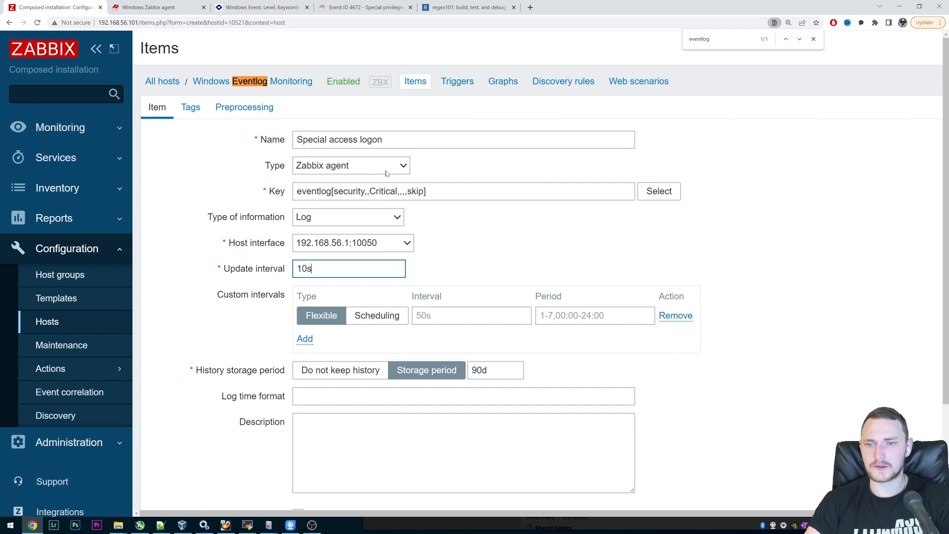
scroll(536, 206, down, 2)
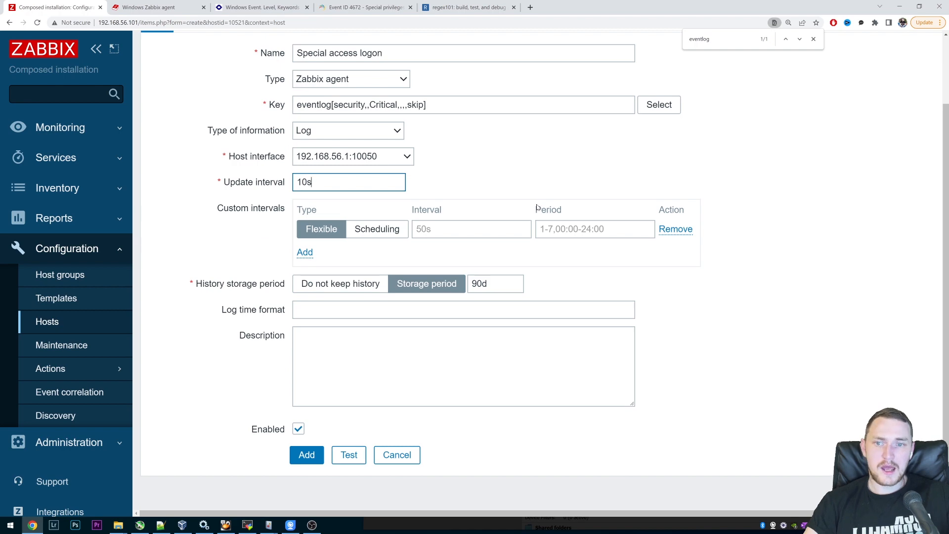
click(315, 453)
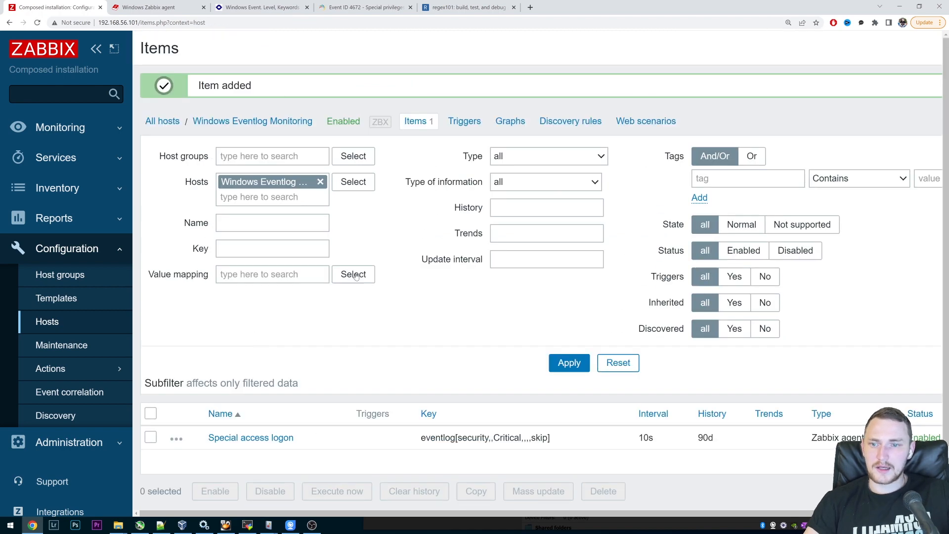
scroll(311, 282, down, 2)
scroll(298, 286, up, 2)
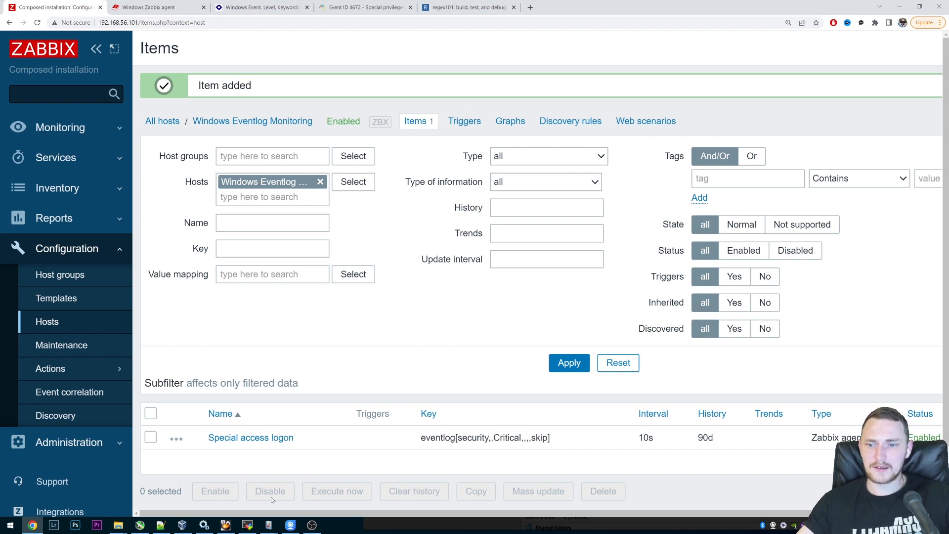
Review event 4672 and the System log in Event Viewer, then reopen the Special access logon item
mouse_move(268, 526)
click(312, 512)
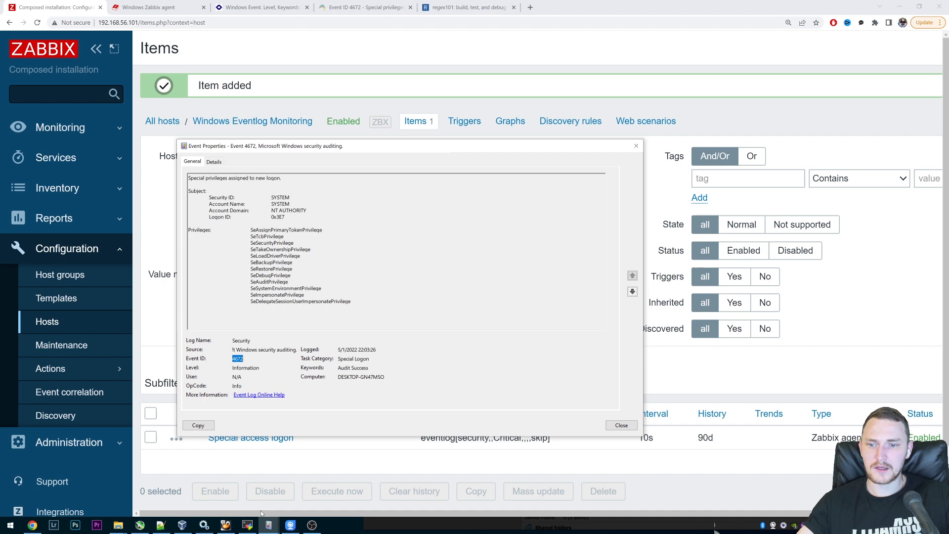
click(635, 146)
click(268, 525)
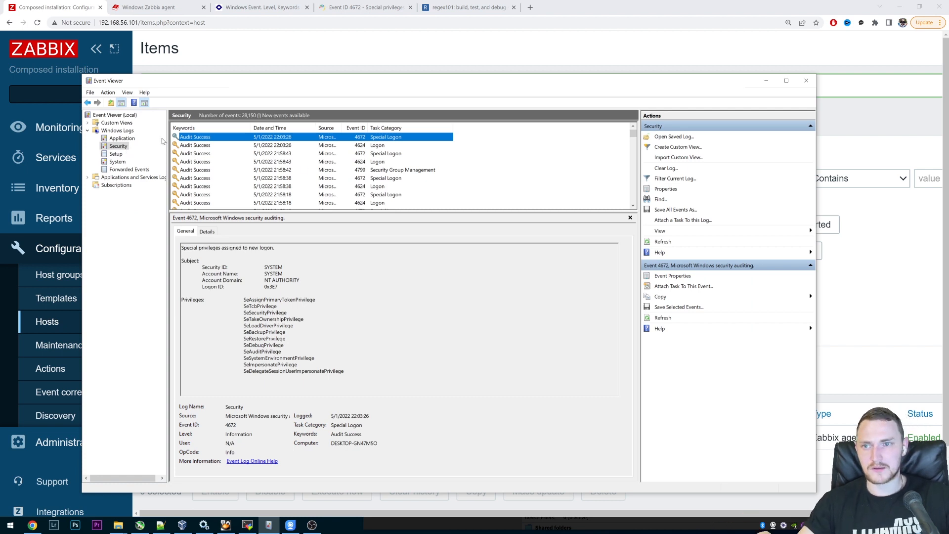
click(119, 163)
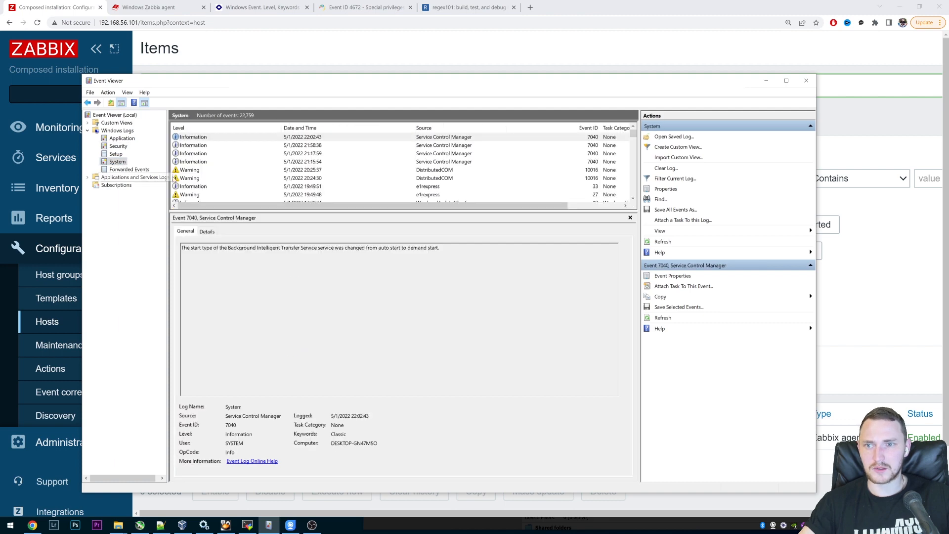
drag(260, 80, 579, 217)
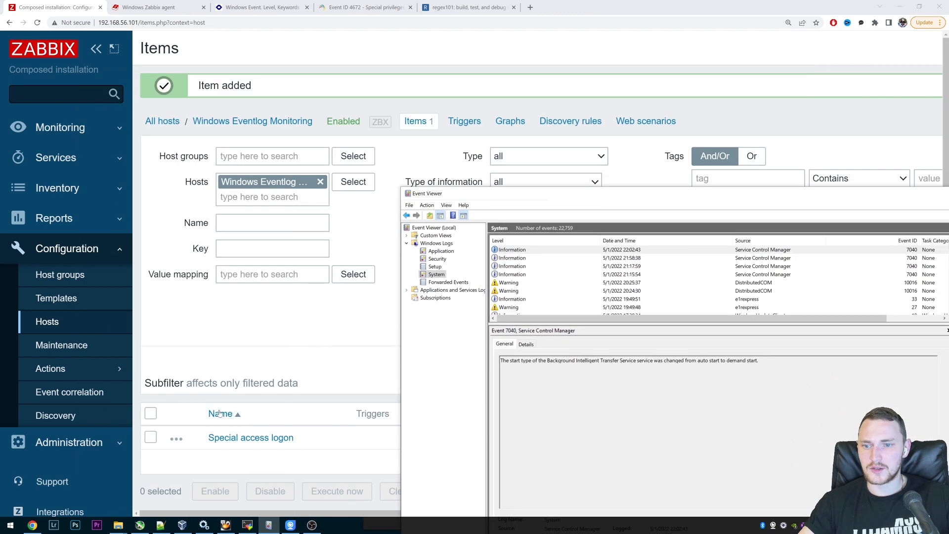
click(226, 438)
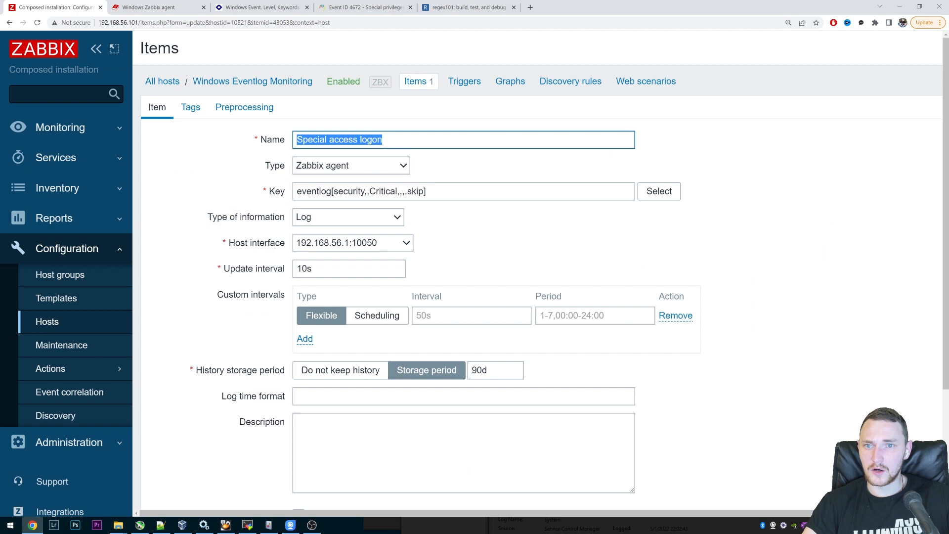
Compare the key's log name against Event Viewer and refocus the Key field
drag(333, 192, 365, 192)
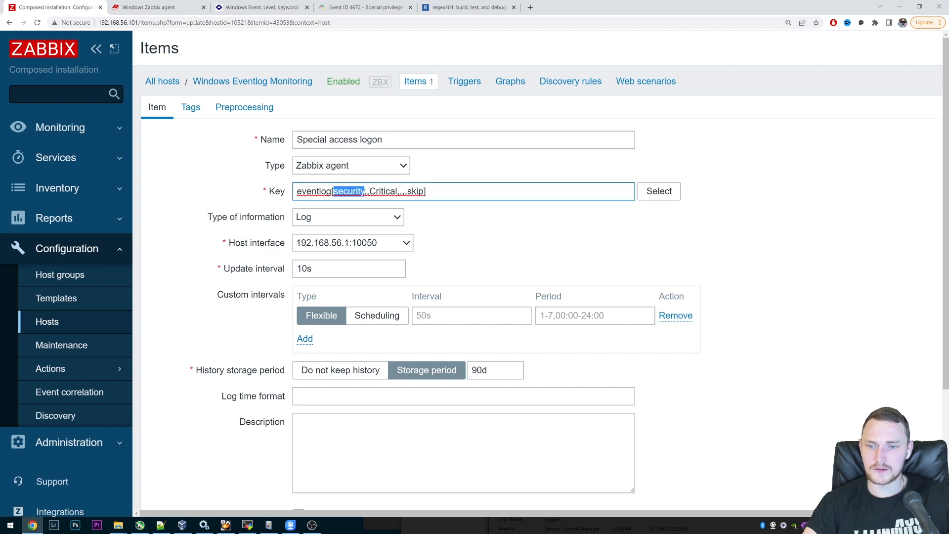
click(269, 526)
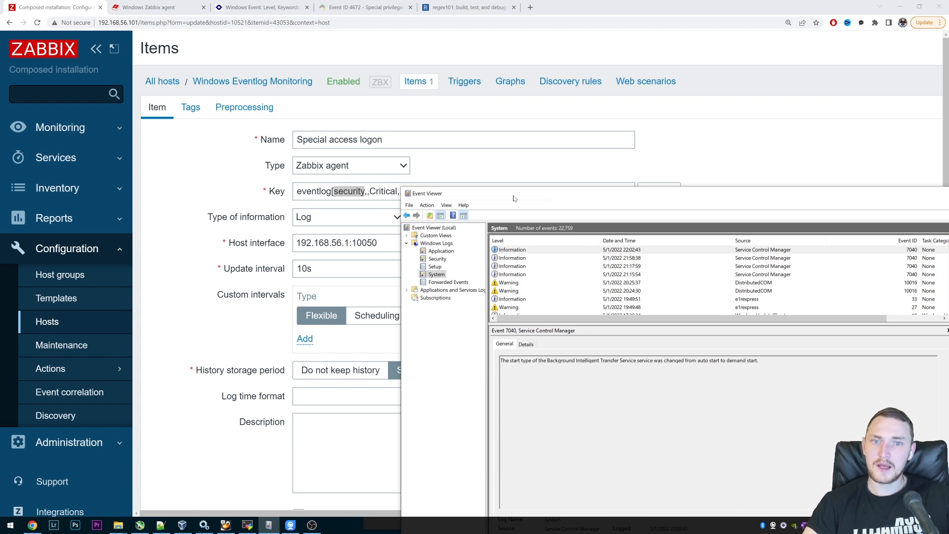
drag(516, 194, 488, 268)
click(372, 192)
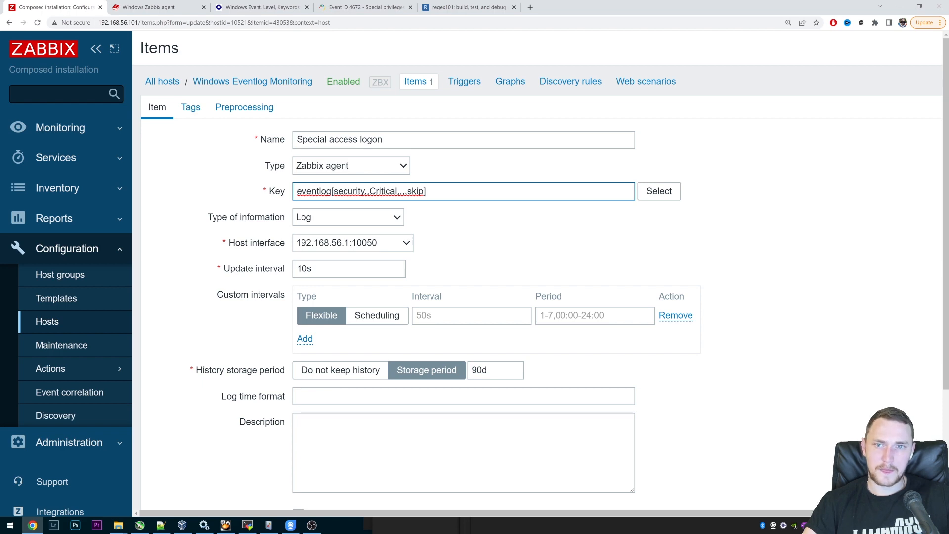
Delete the Critical severity from the key, leaving eventlog[security,,,,,skip]
drag(370, 191, 398, 191)
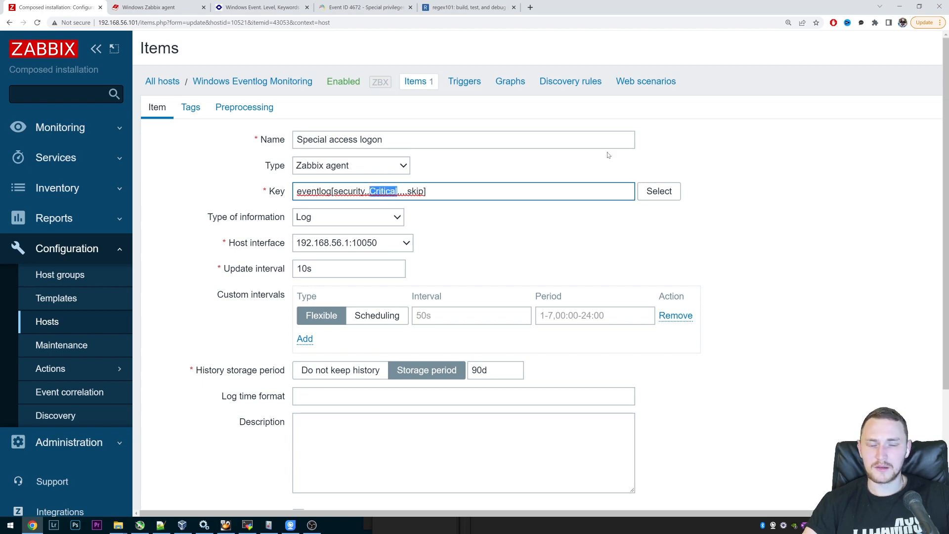
key(ctrl+plus)
key(ctrl+plus)
key(ctrl+plus)
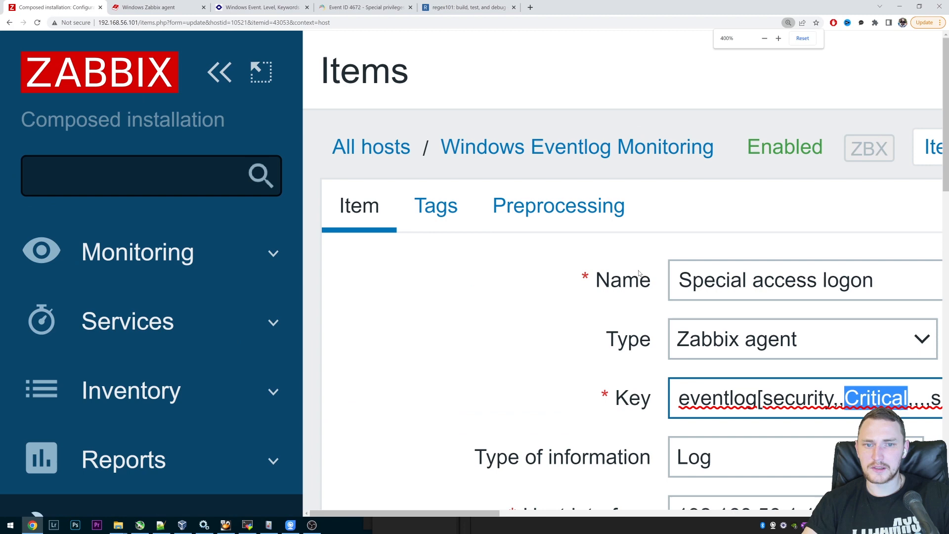
key(ctrl+minus)
key(BackSpace)
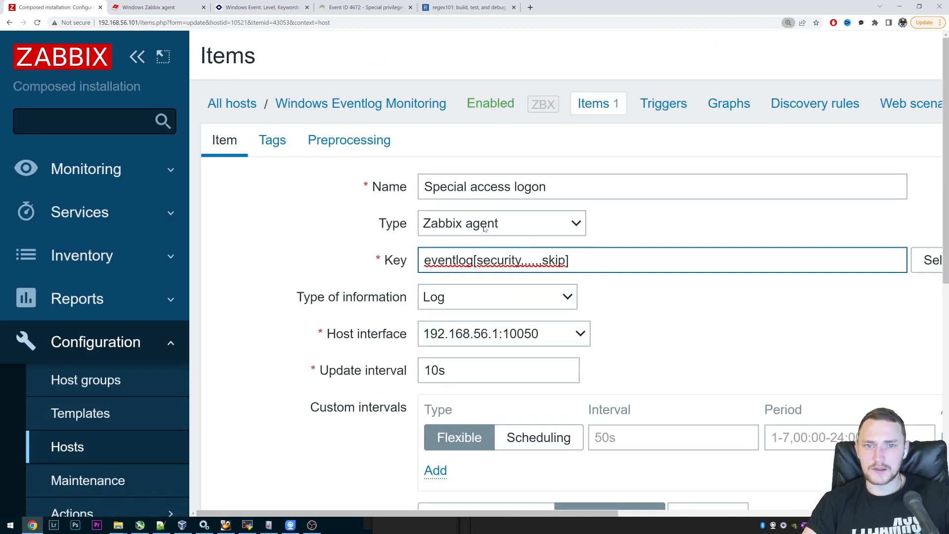
click(269, 525)
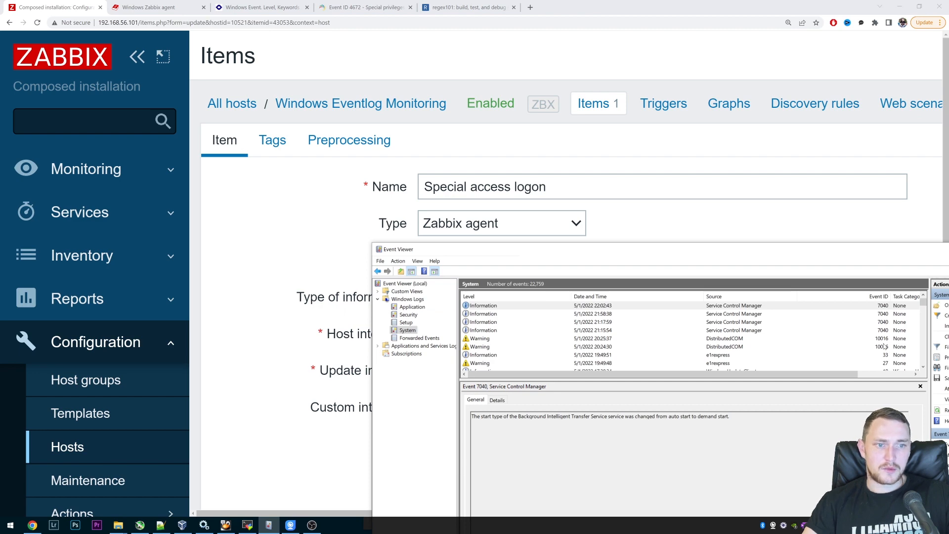
click(158, 7)
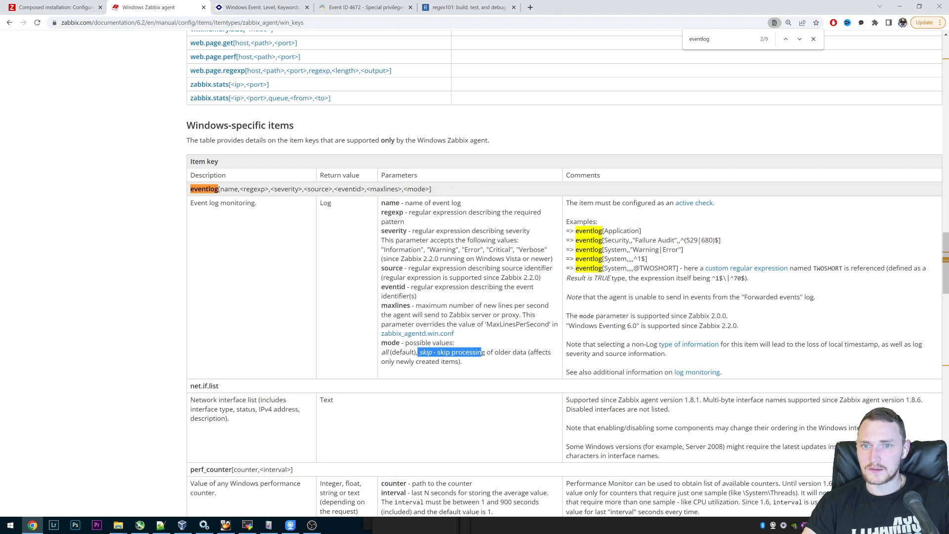
click(484, 352)
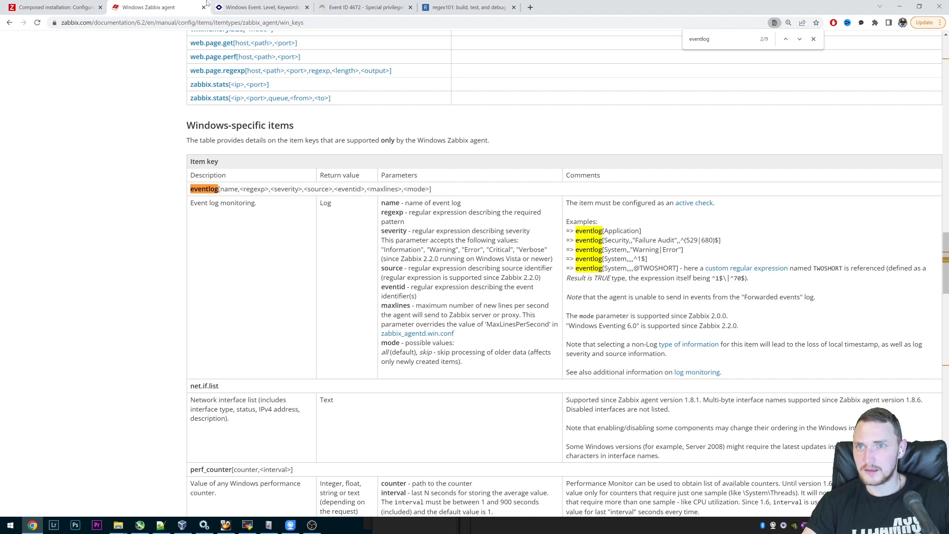
click(71, 9)
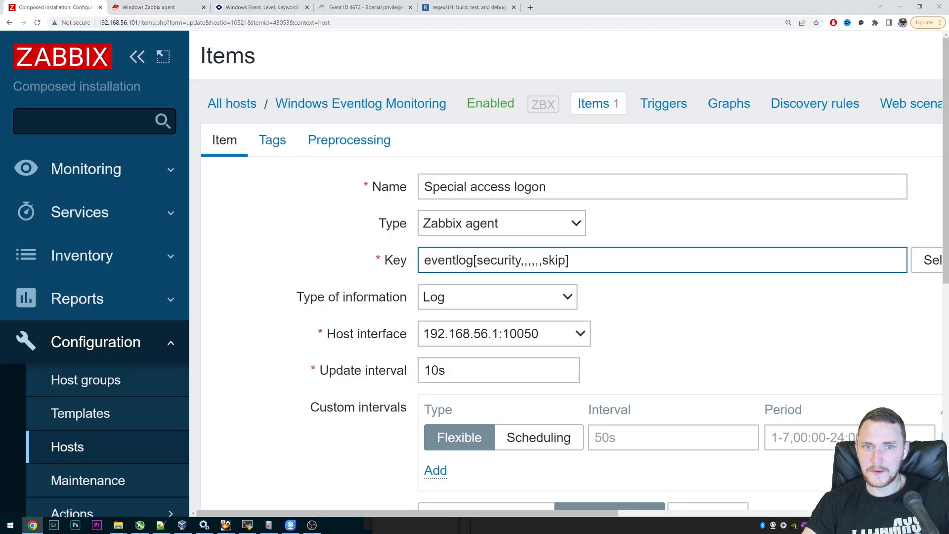
Enter ^(7040|10016) as the eventid parameter, checking the event IDs in Event Viewer
click(556, 261)
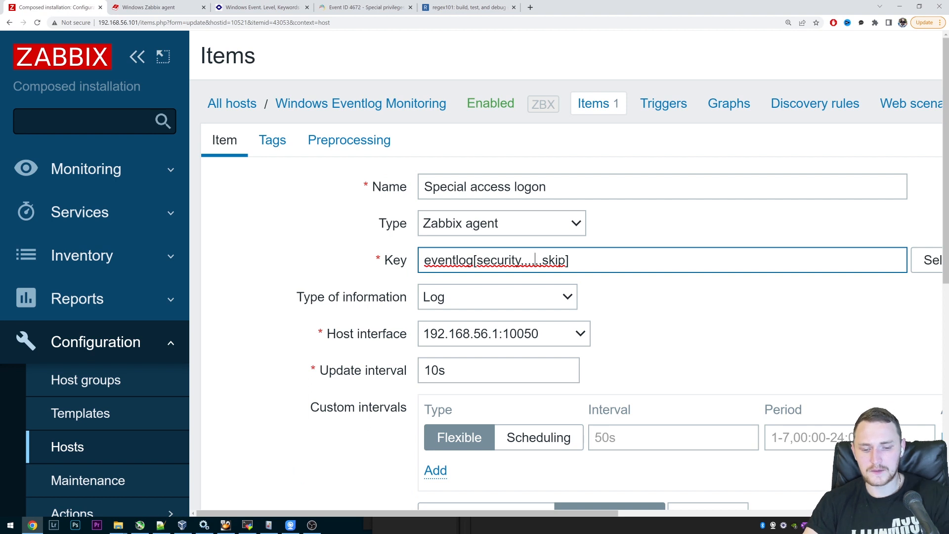
text(^()
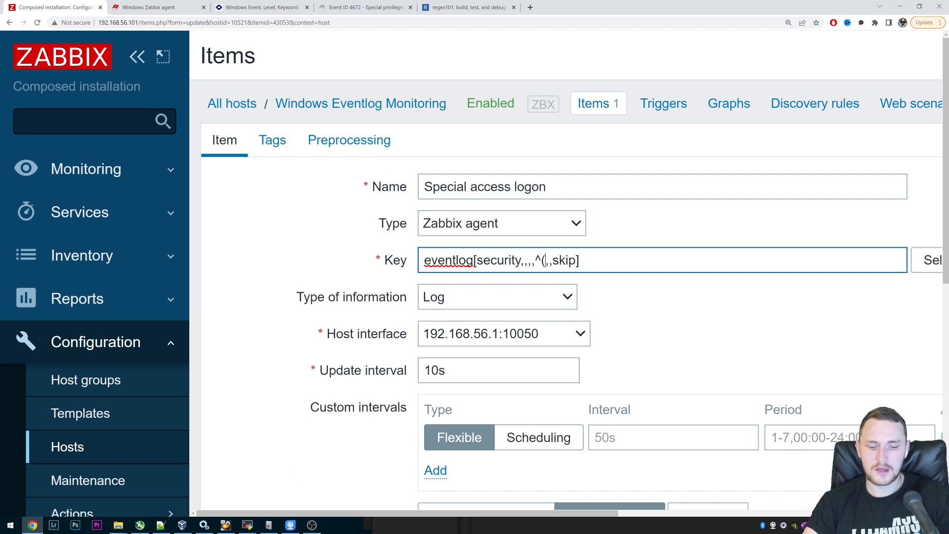
text())
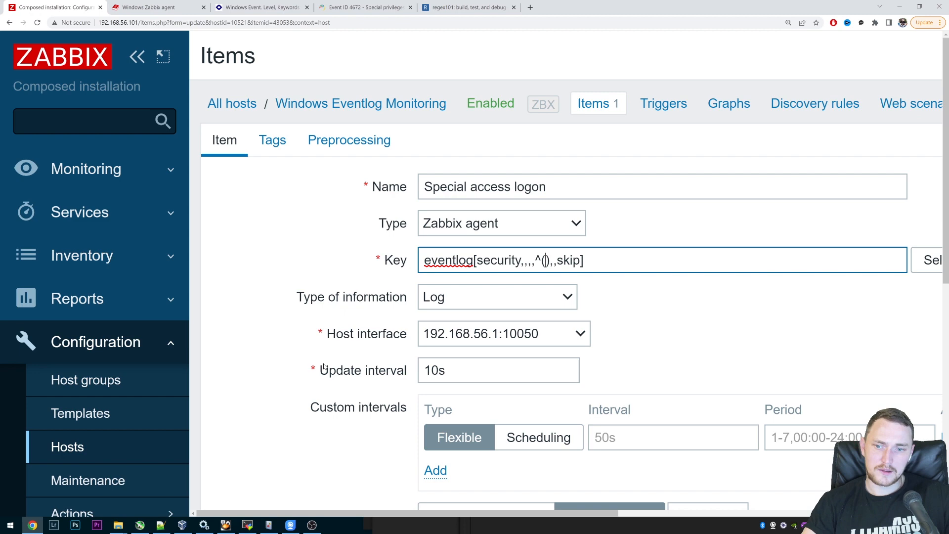
click(268, 525)
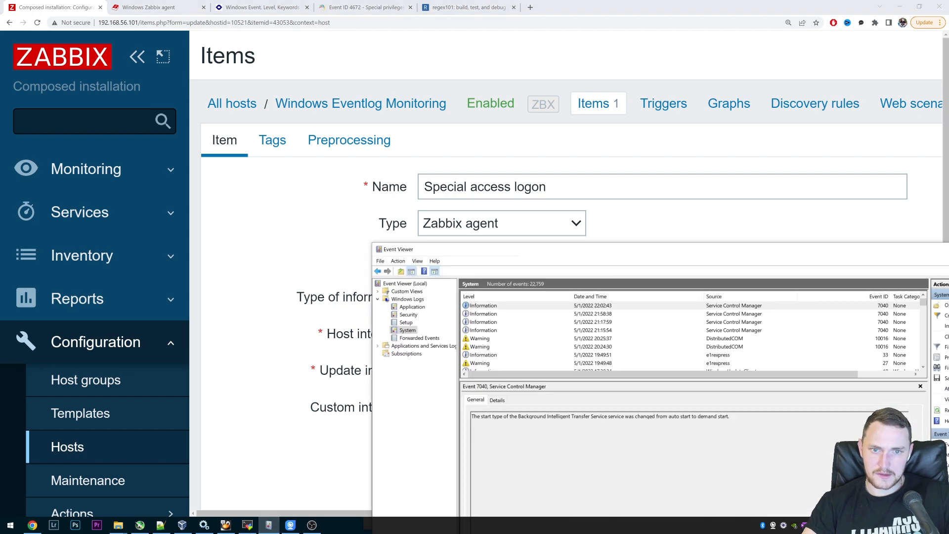
drag(771, 254, 735, 325)
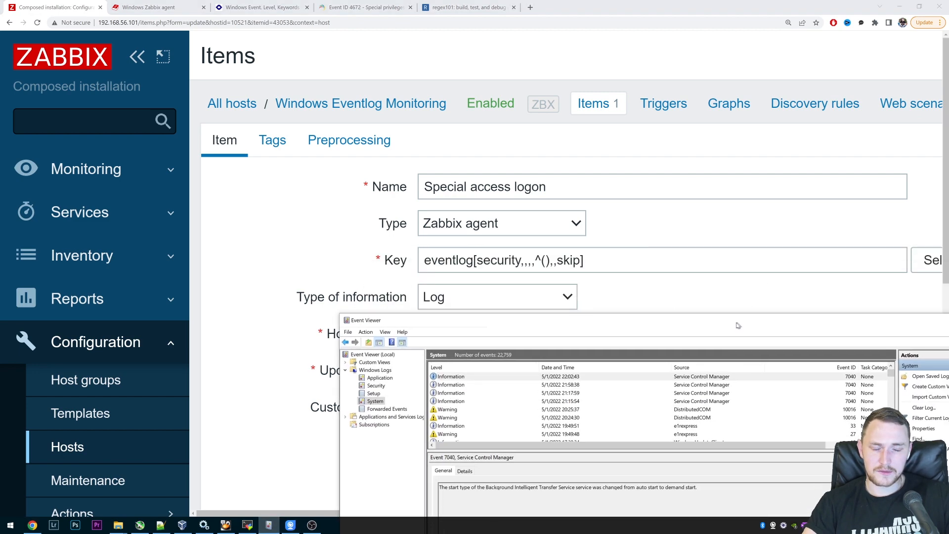
key(alt+Tab)
text(7)
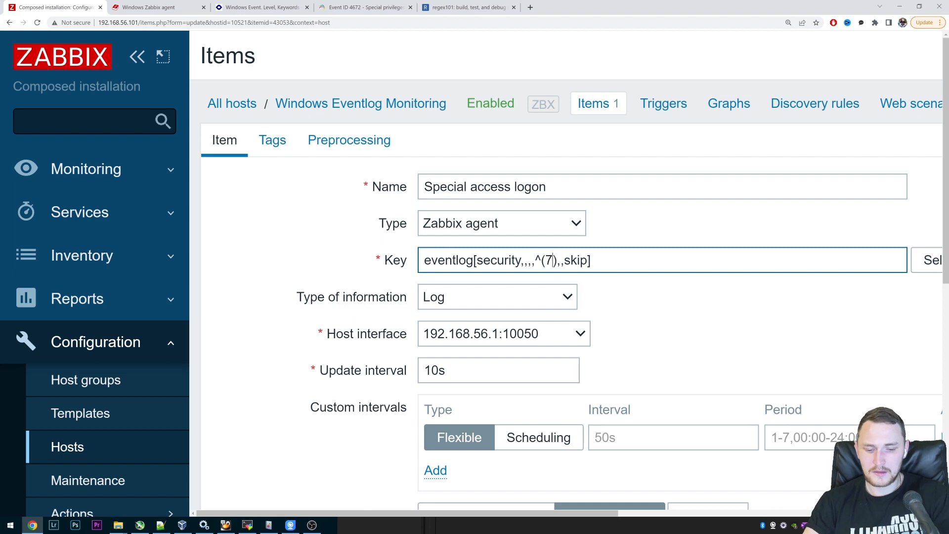
text(040|)
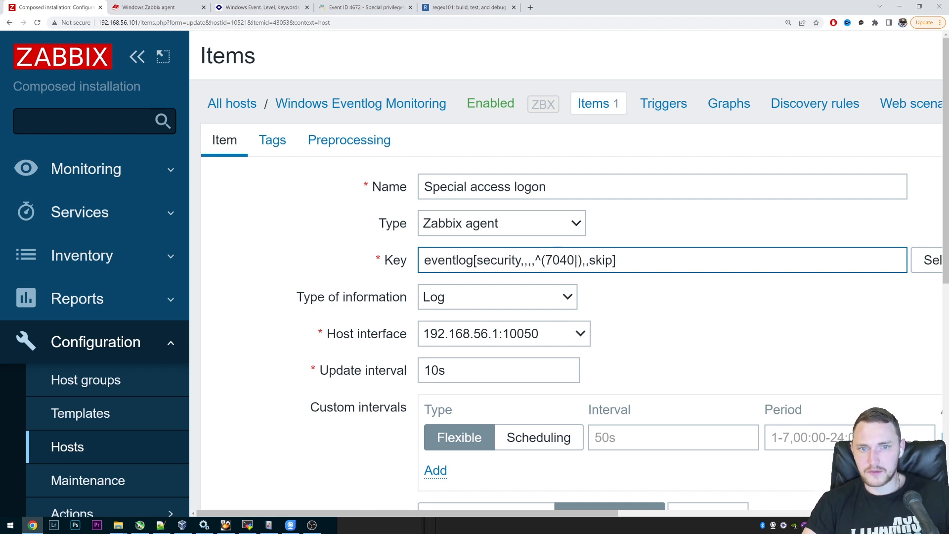
click(270, 525)
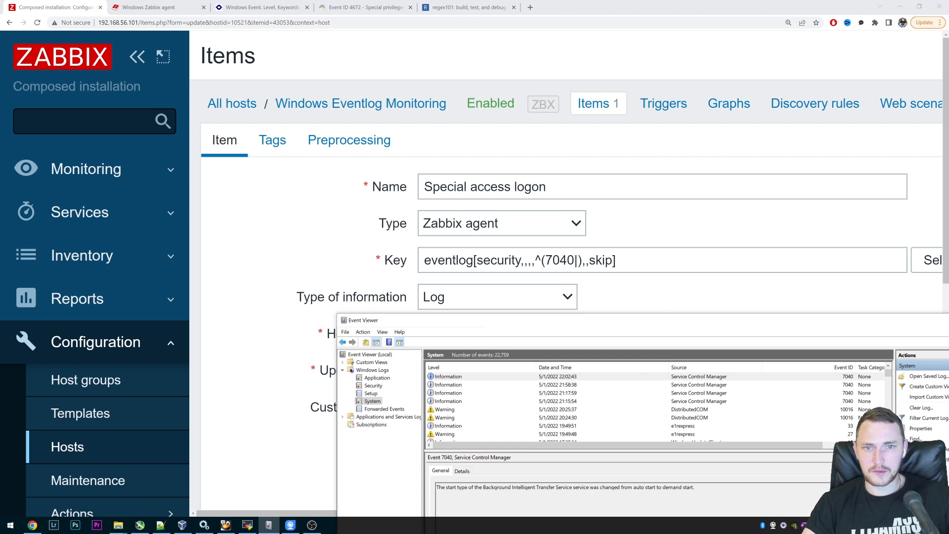
key(alt+Tab)
text(1001)
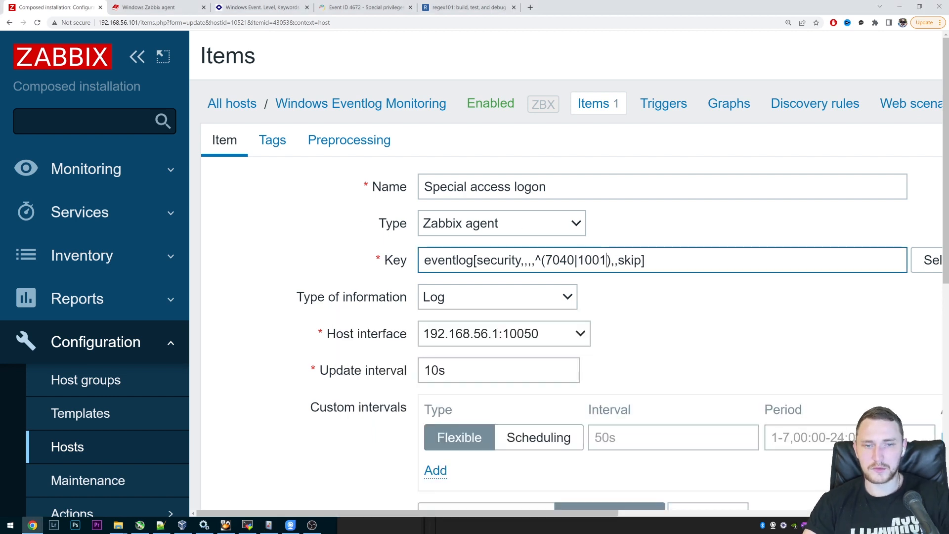
text(6)
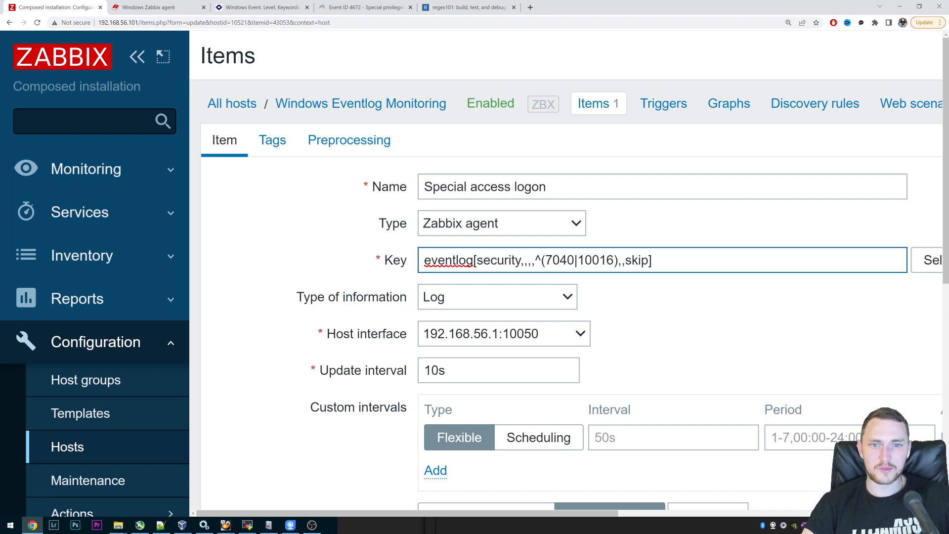
drag(544, 260, 615, 259)
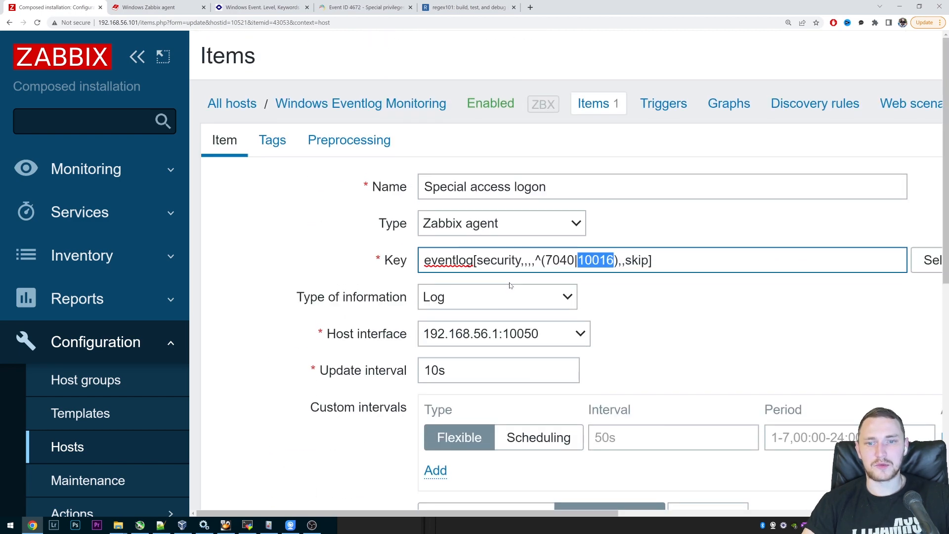
scroll(505, 281, down, 3)
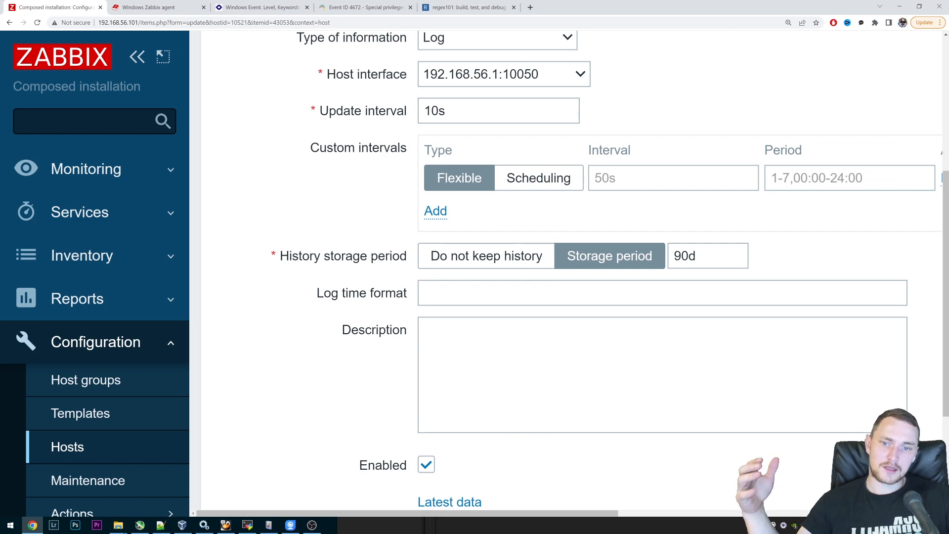
scroll(517, 283, up, 3)
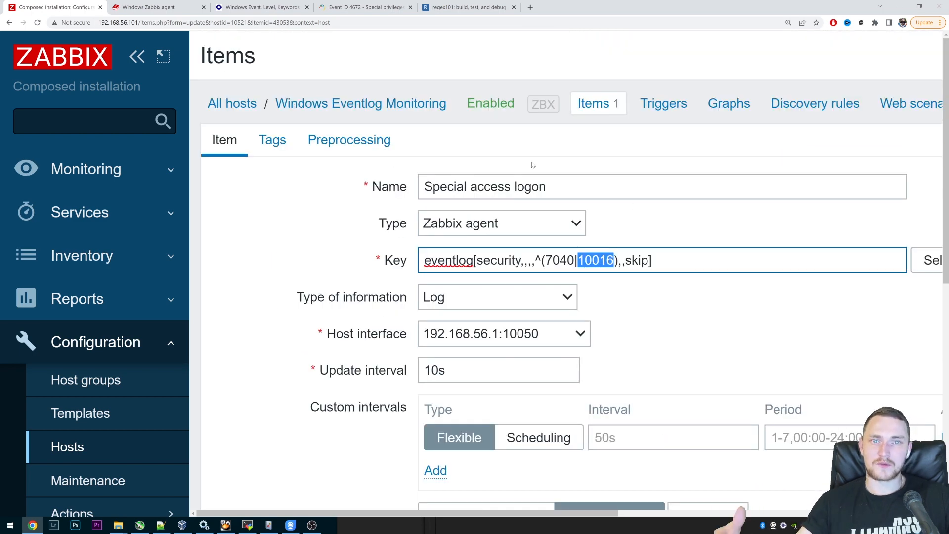
Update the Special access logon item and show the host's empty Triggers list
key(ctrl+minus)
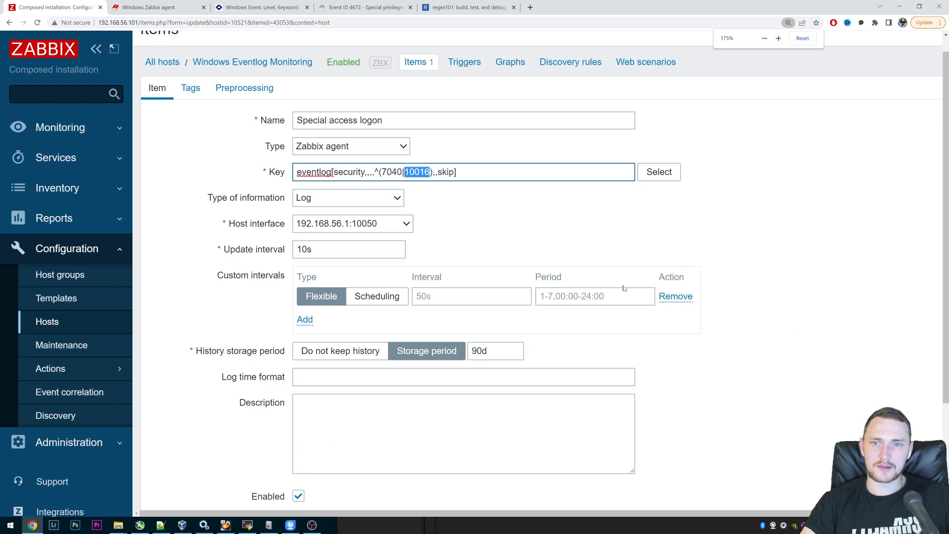
scroll(475, 297, down, 2)
click(306, 411)
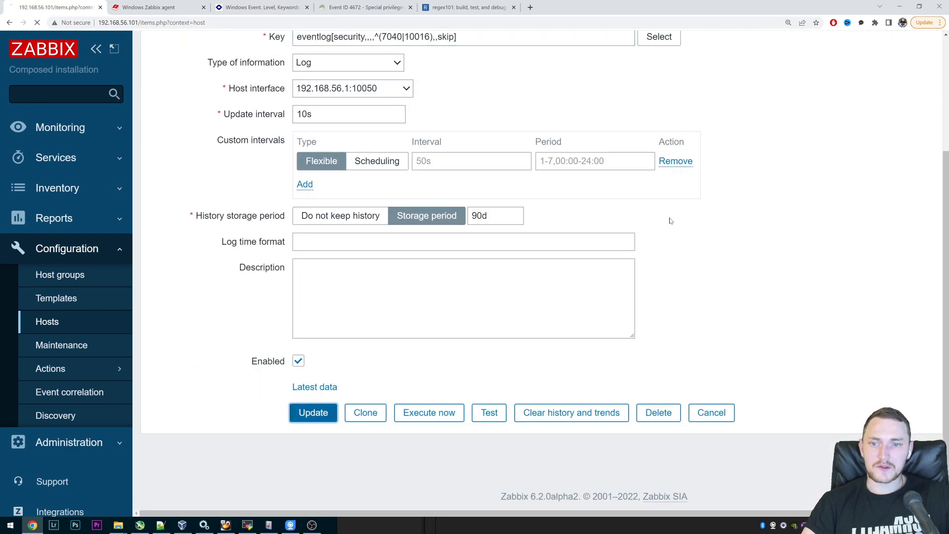
click(463, 127)
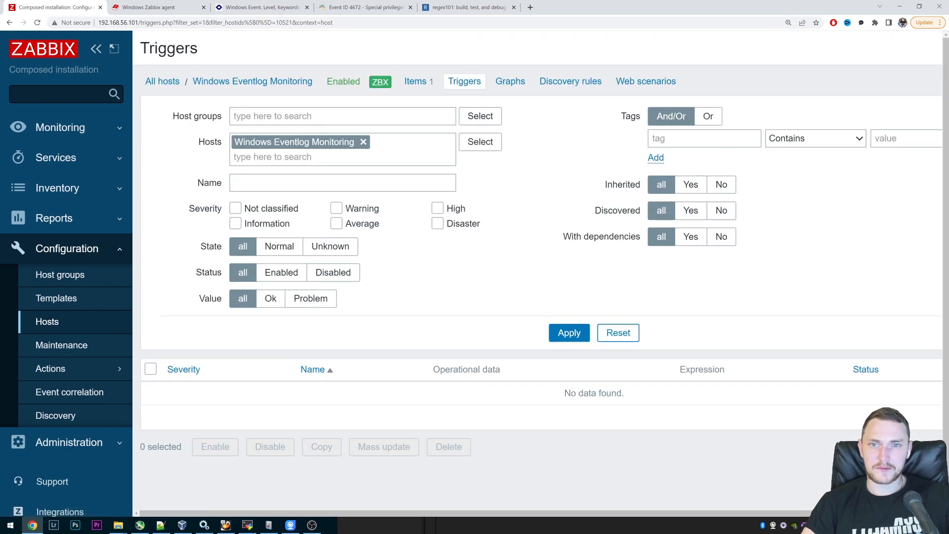
scroll(468, 266, down, 1)
scroll(468, 266, up, 1)
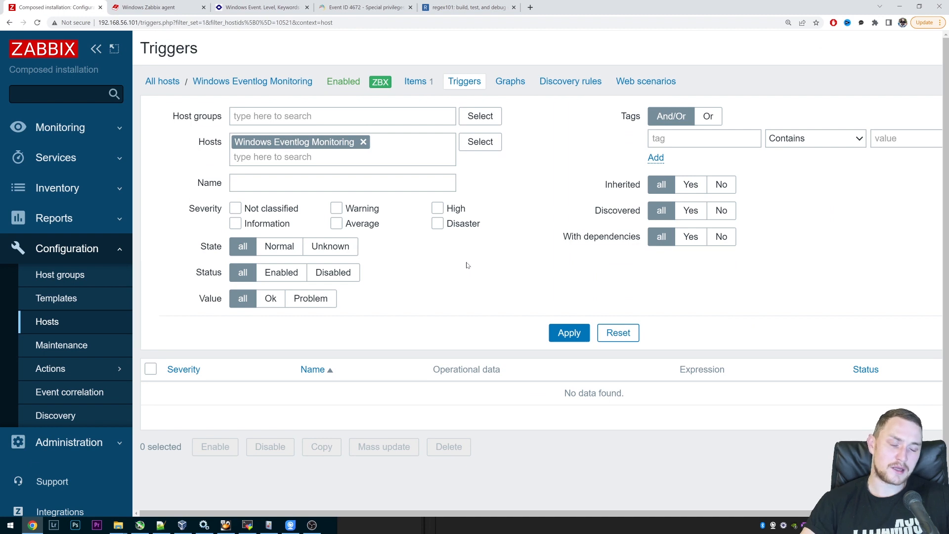